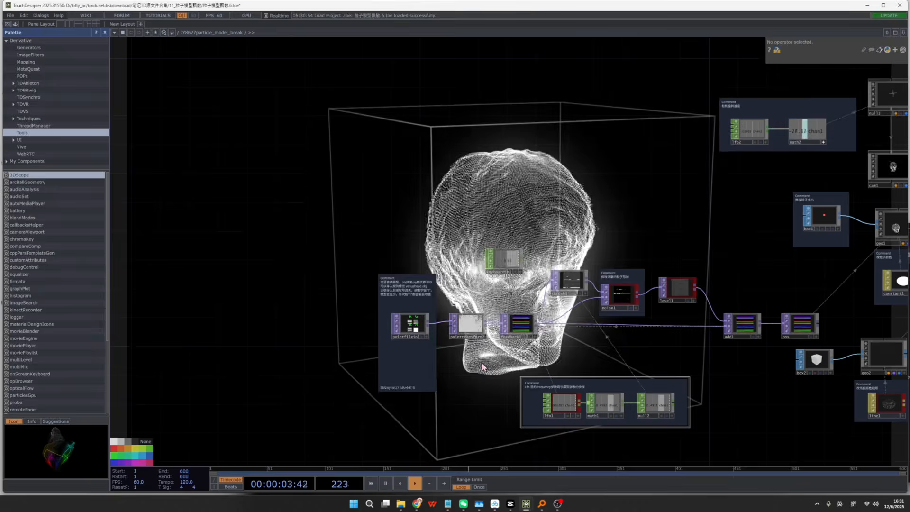
Step: Examine the finished particle network from the point file input through the feedback operator to the add1 and pos operators
left_click_drag(641, 169, 535, 146)
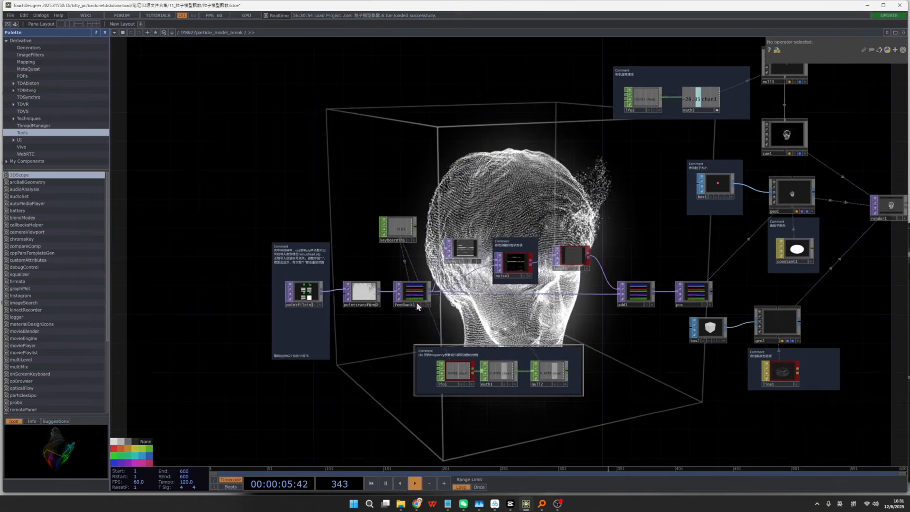
scroll(408, 321, "up", 3)
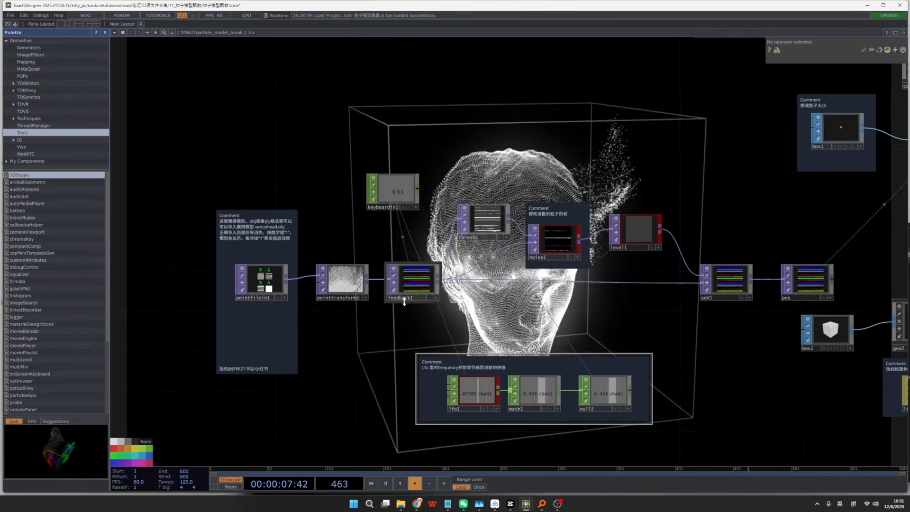
left_click(270, 279)
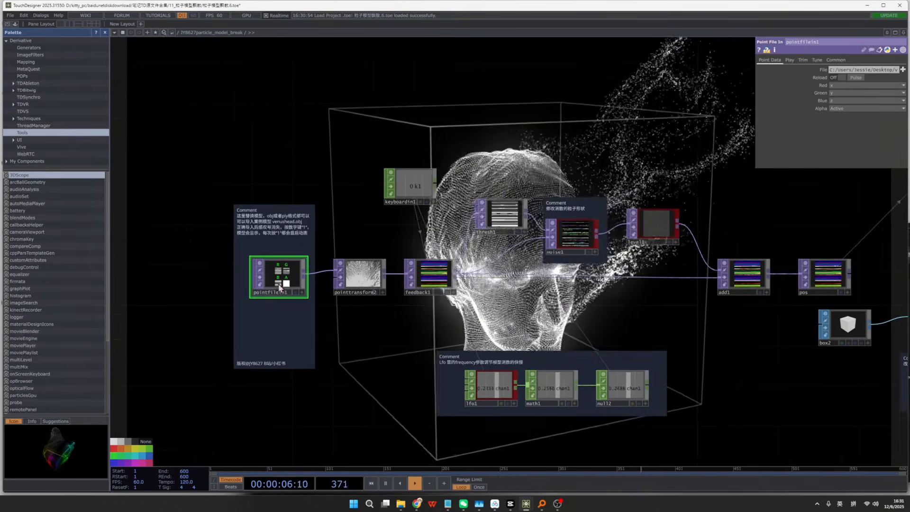
scroll(255, 284, "up", 2)
scroll(254, 285, "up", 3)
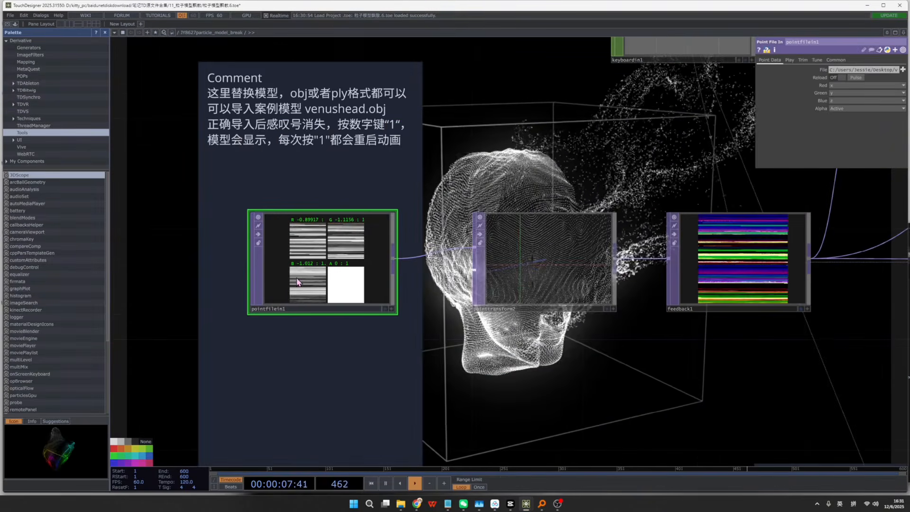
left_click_drag(636, 369, 388, 392)
scroll(372, 402, "down", 3)
left_click(431, 367)
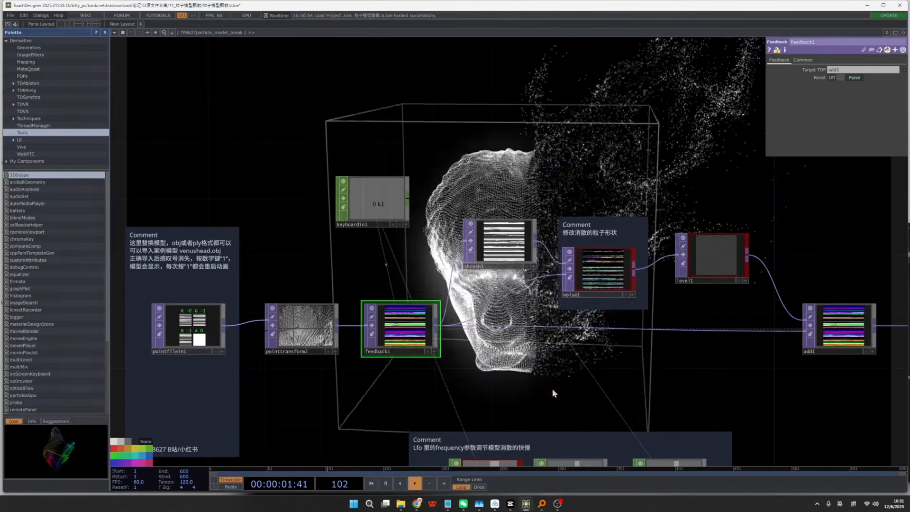
left_click_drag(552, 389, 496, 309)
left_click_drag(655, 340, 541, 375)
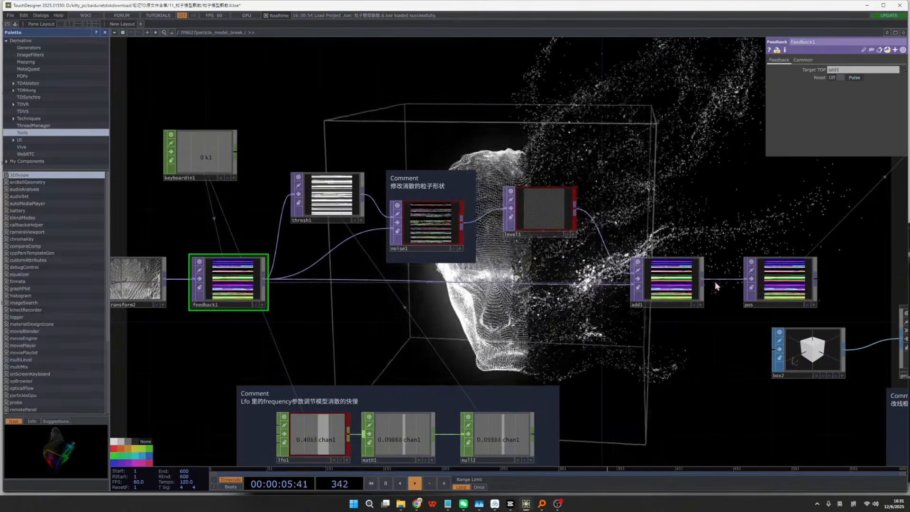
left_click_drag(802, 292, 705, 306)
scroll(704, 306, "up", 5)
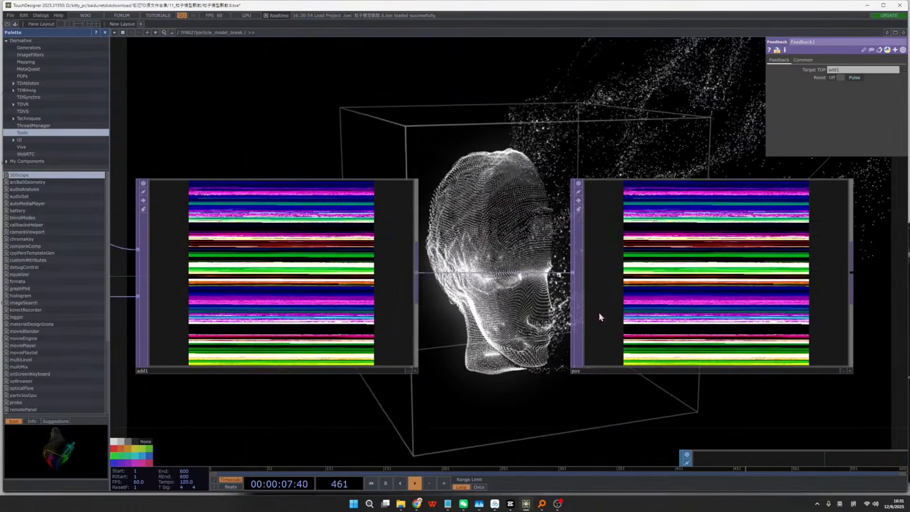
Step: Switch the add1 operator's viewer to show its data as points in 3D space
left_click_drag(462, 426, 626, 399)
scroll(590, 362, "down", 2)
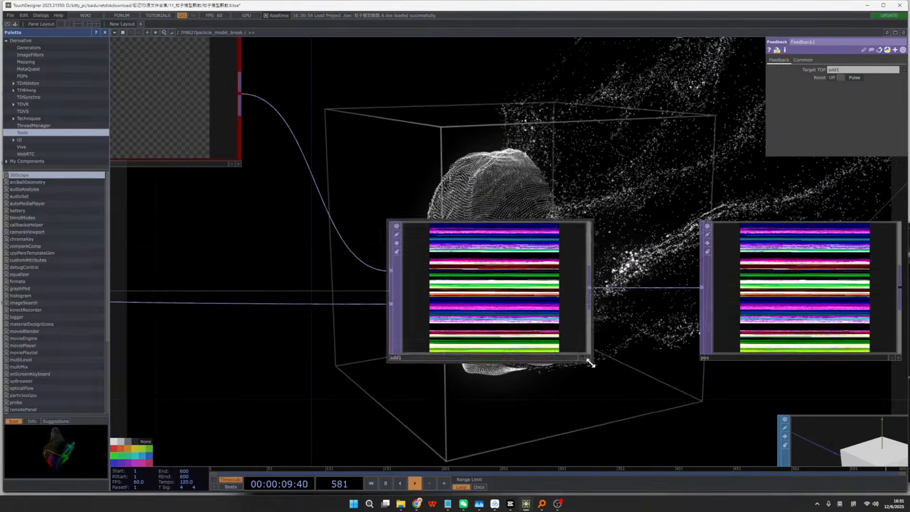
right_click(514, 291)
left_click(541, 369)
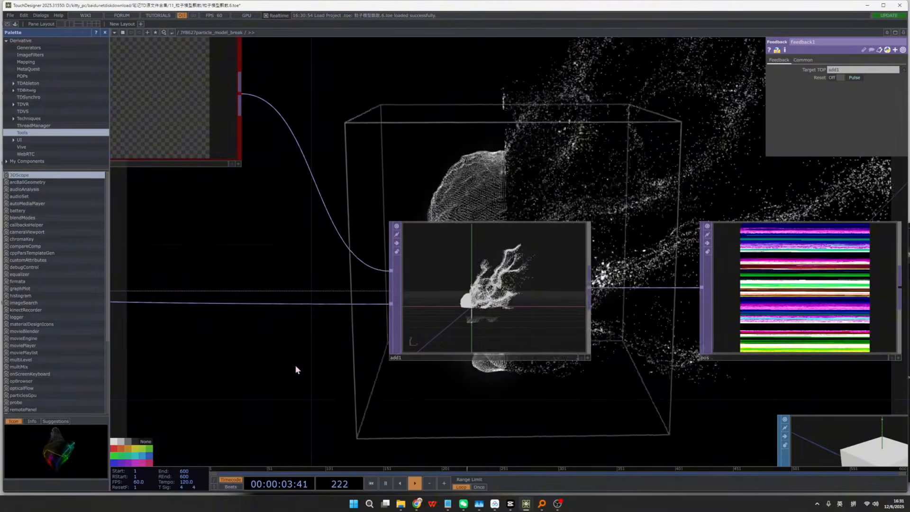
Step: Examine the feedback loop's threshold, noise and level operators and how they connect back to add1
left_click_drag(314, 375, 593, 365)
scroll(592, 360, "down", 3)
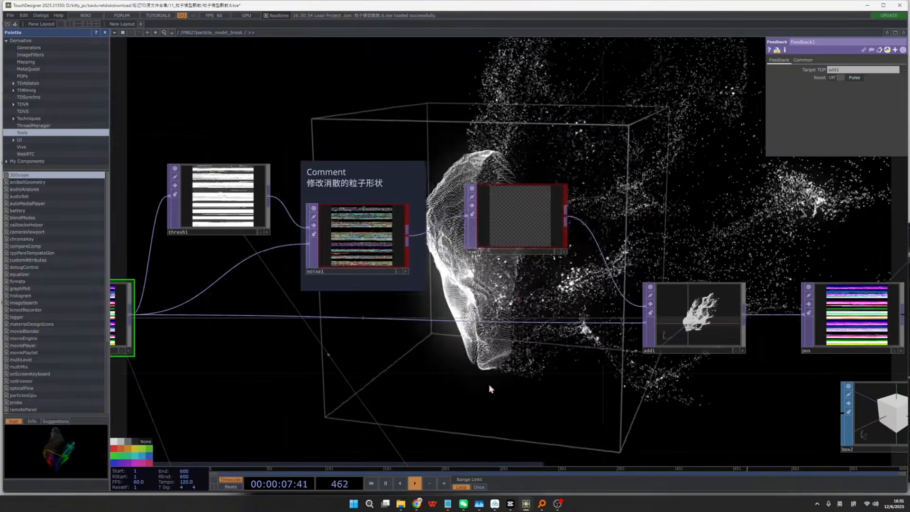
left_click_drag(393, 374, 568, 400)
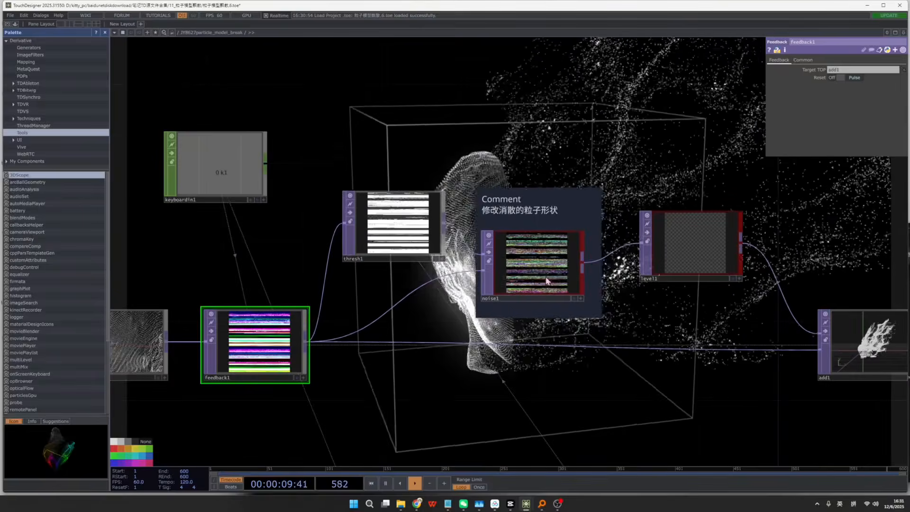
left_click_drag(630, 330, 344, 355)
left_click_drag(539, 302, 632, 266)
scroll(631, 267, "down", 3)
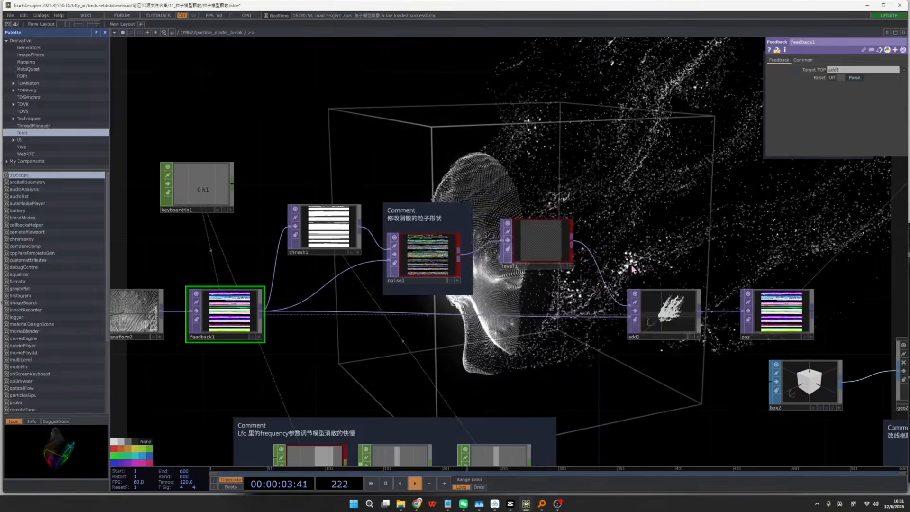
left_click_drag(547, 252, 251, 251)
left_click_drag(410, 339, 583, 278)
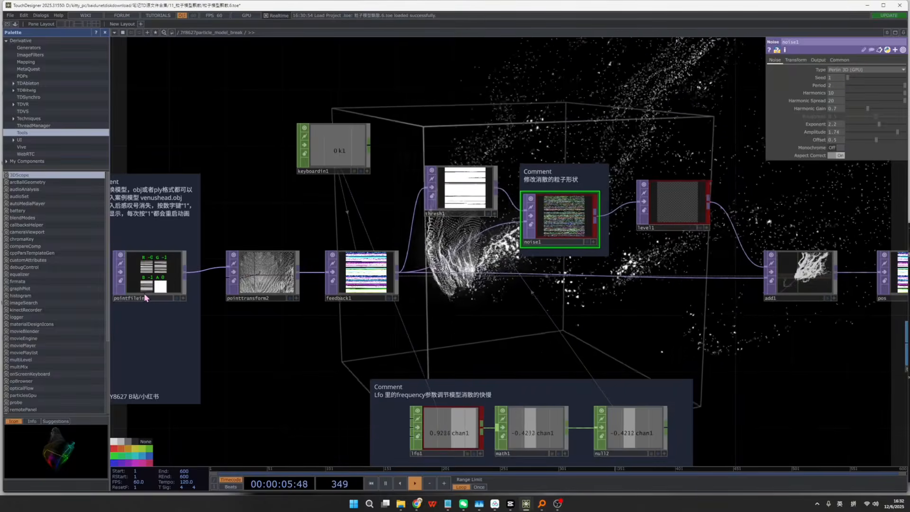
Step: Follow the chain to the pos operator and inspect the instancing parameters of the geo1 component
left_click_drag(496, 366, 112, 405)
left_click_drag(351, 327, 404, 301)
left_click(303, 314)
left_click_drag(448, 275, 435, 295)
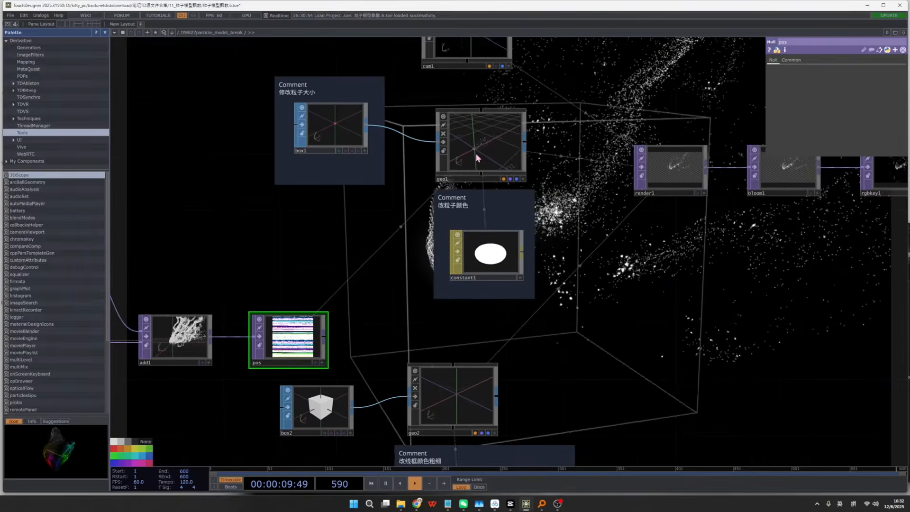
left_click(476, 153)
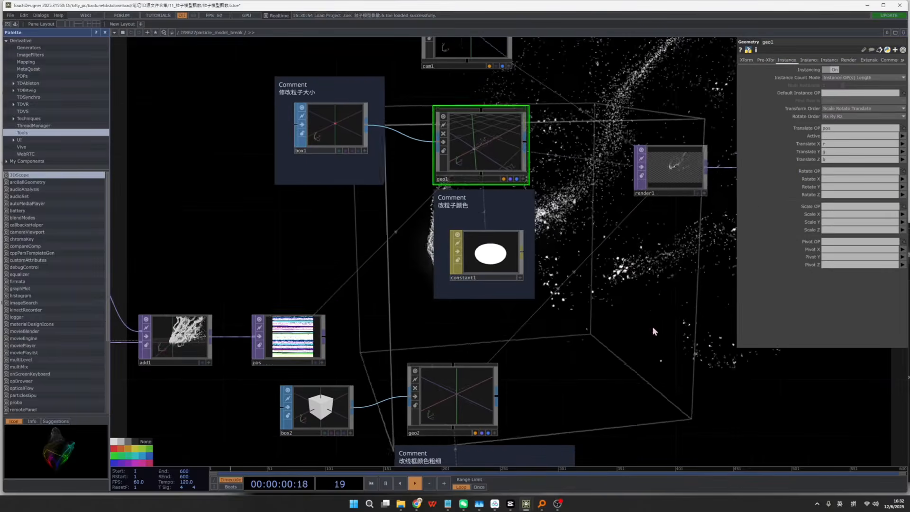
scroll(443, 406, "down", 3)
left_click_drag(442, 406, 505, 405)
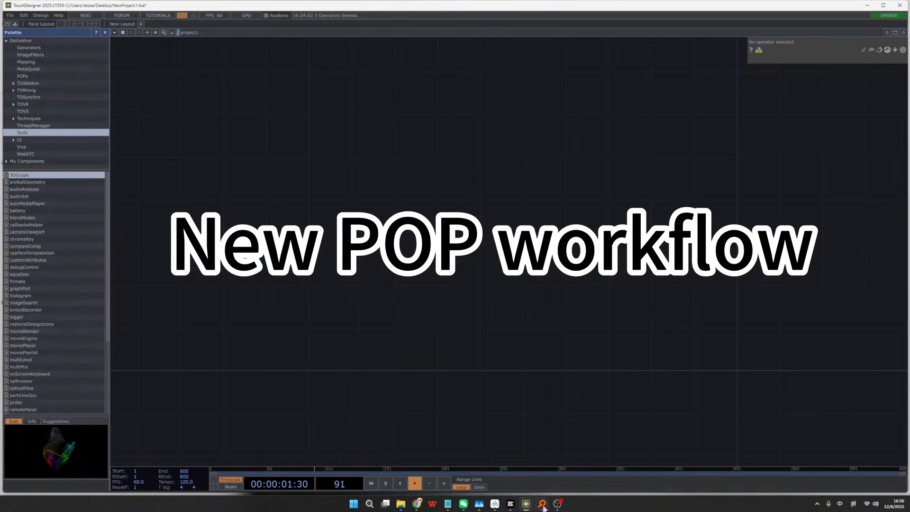
Step: Bring the venus_head.obj model from the Everything search results into the empty project network
key("alt+Tab")
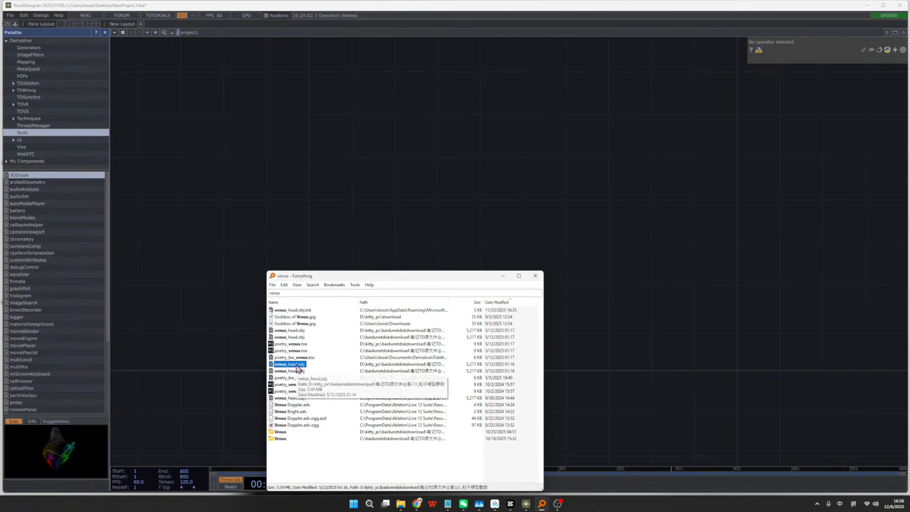
left_click_drag(419, 207, 437, 223)
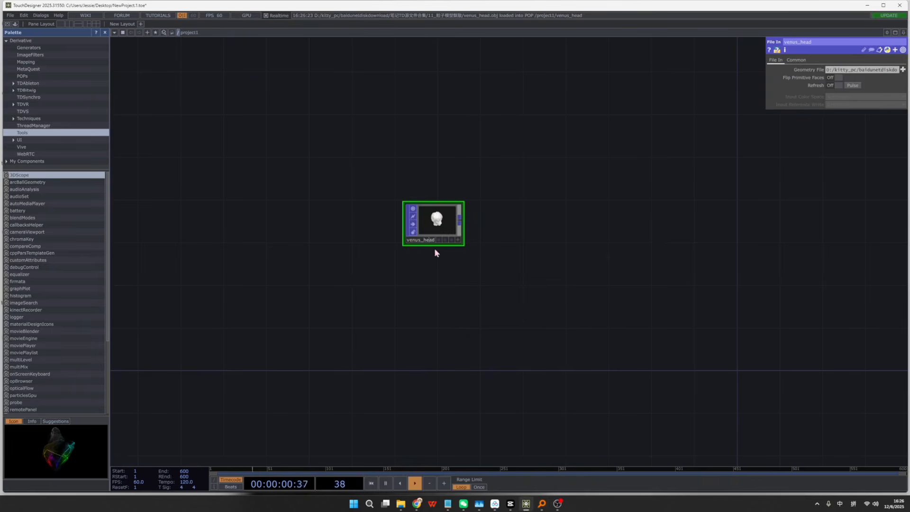
scroll(428, 229, "up", 3)
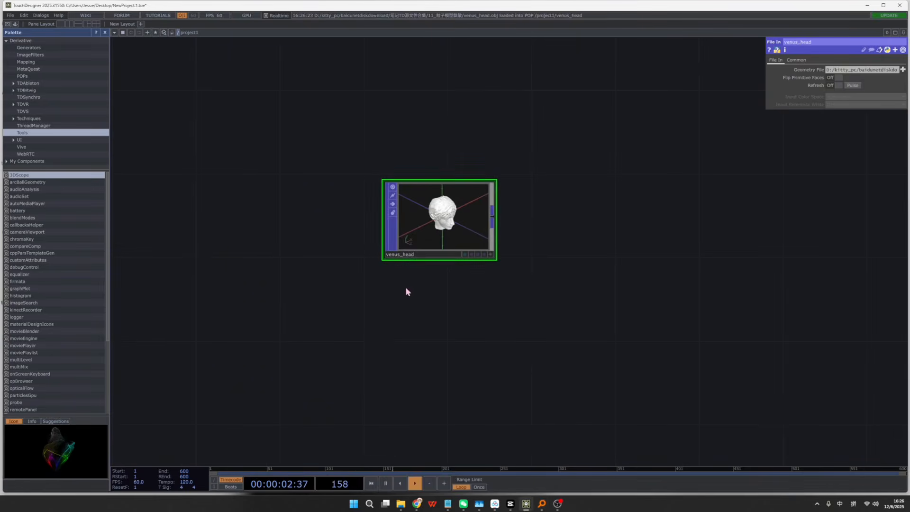
left_click_drag(429, 223, 389, 286)
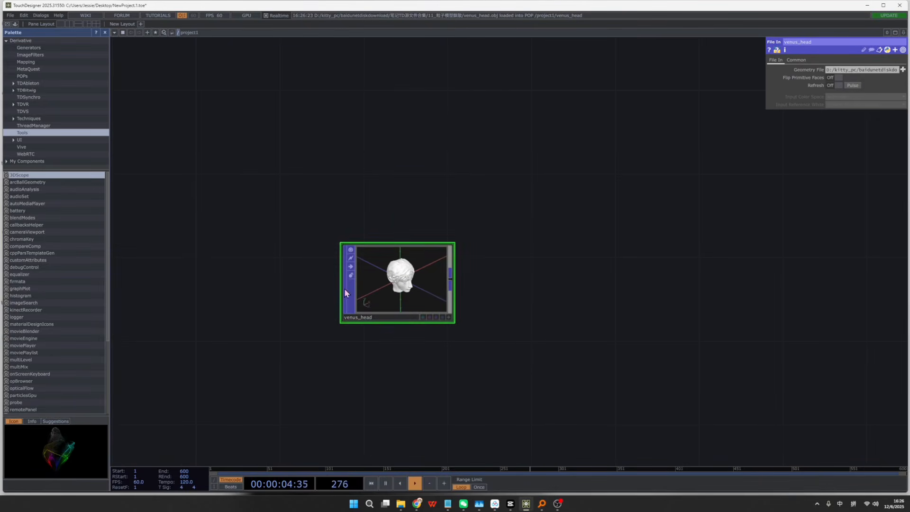
left_click_drag(374, 361, 406, 332)
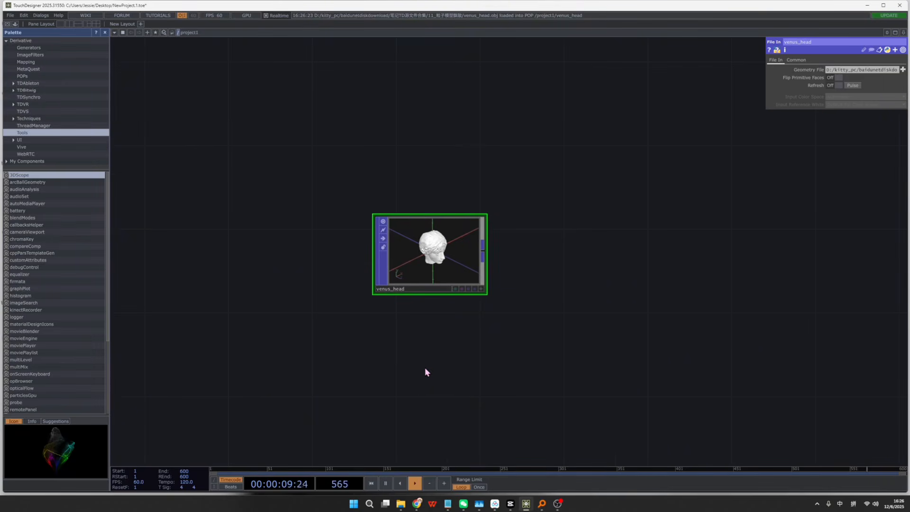
key("Tab")
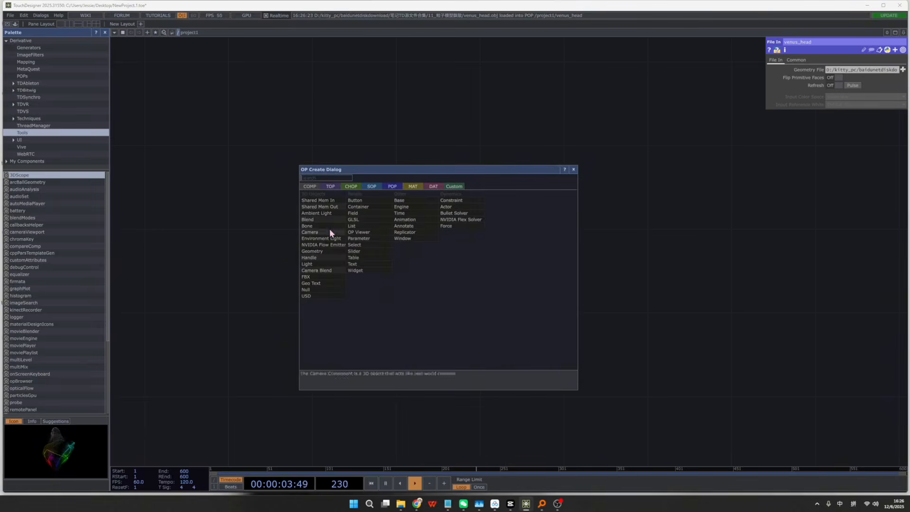
left_click(376, 188)
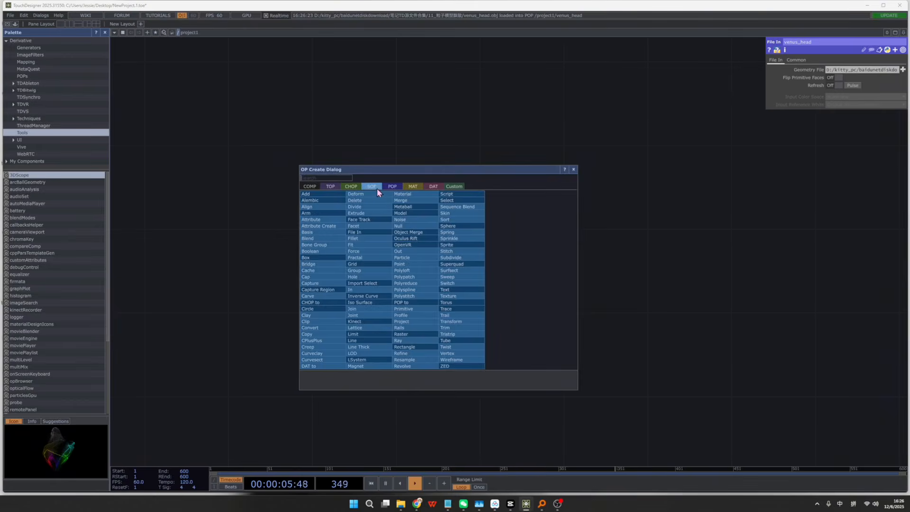
left_click(613, 173)
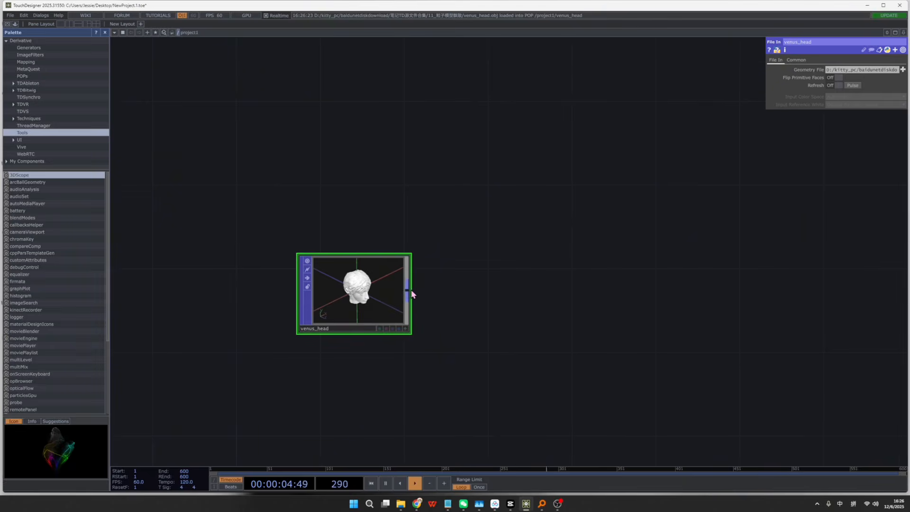
Step: Add a Geometry component connected to the output of the venus_head operator
right_click(409, 293)
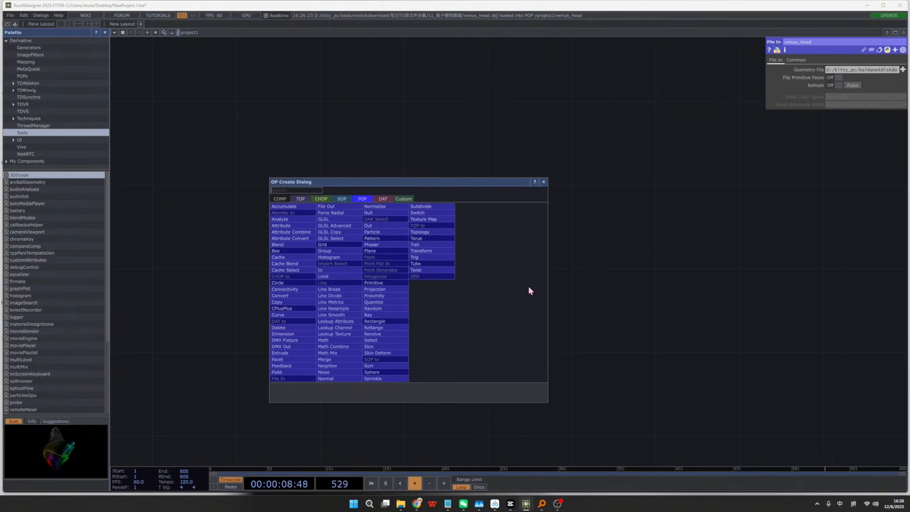
type("ge")
key("Return")
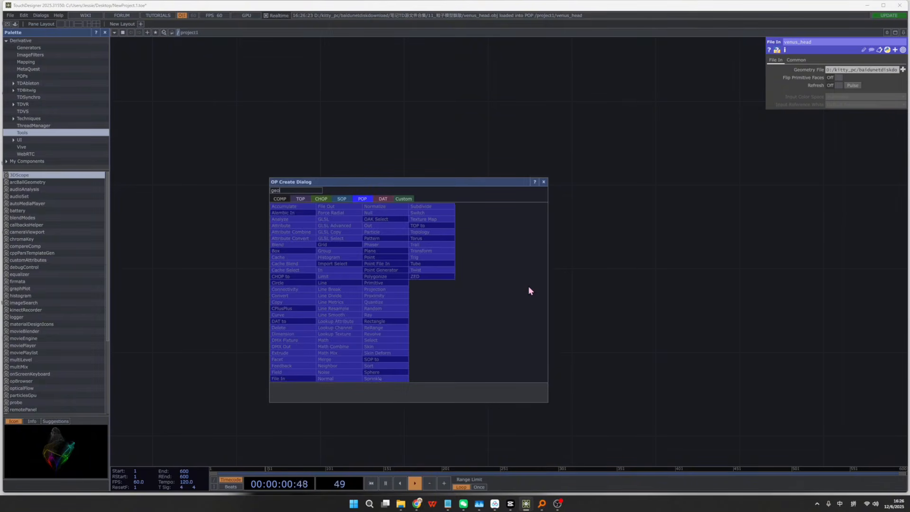
left_click(280, 200)
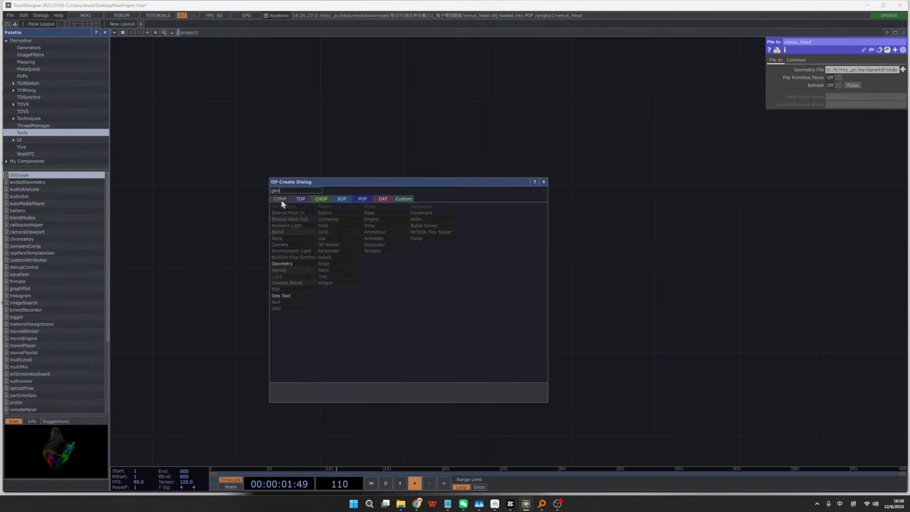
left_click(294, 266)
left_click(494, 292)
Step: Add a Camera component above the Geometry component
right_click(449, 85)
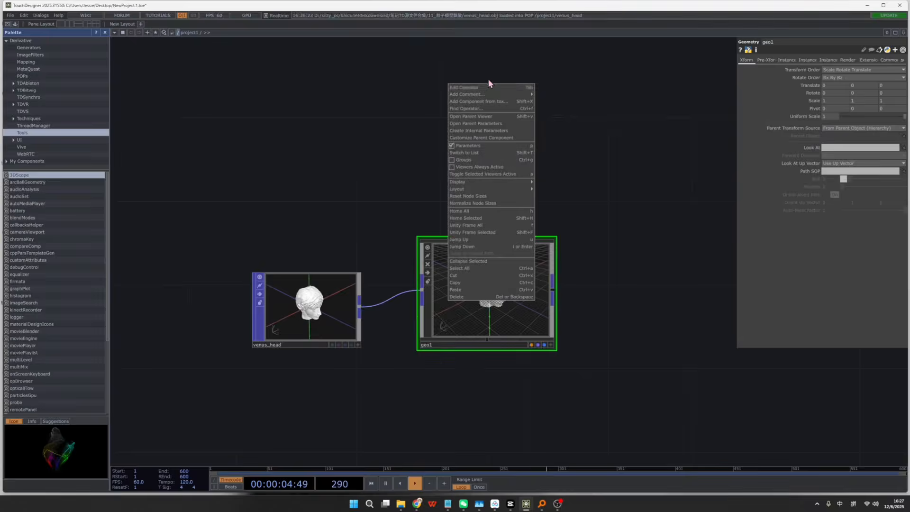
left_click(487, 87)
type("cma")
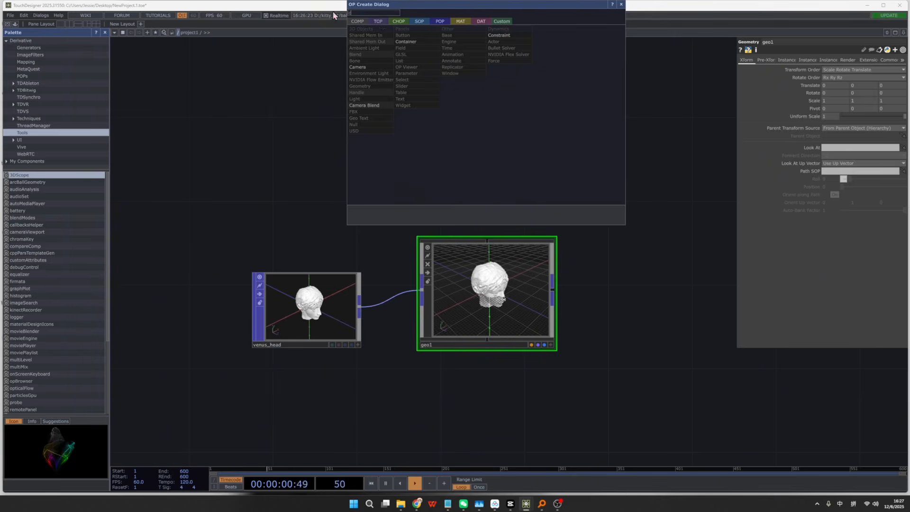
left_click(374, 69)
left_click(470, 145)
Step: Add a Render TOP beside the camera and geometry components
left_click_drag(650, 192, 458, 230)
right_click(458, 230)
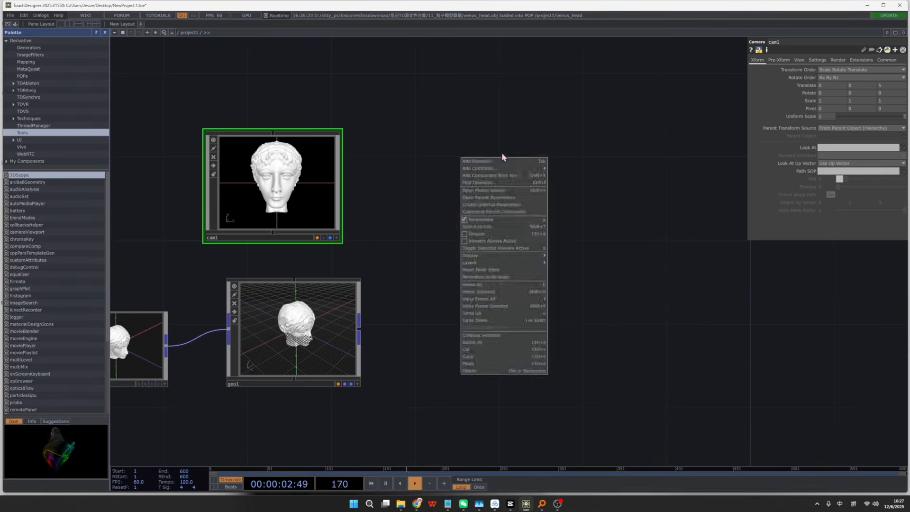
left_click(493, 163)
type("render")
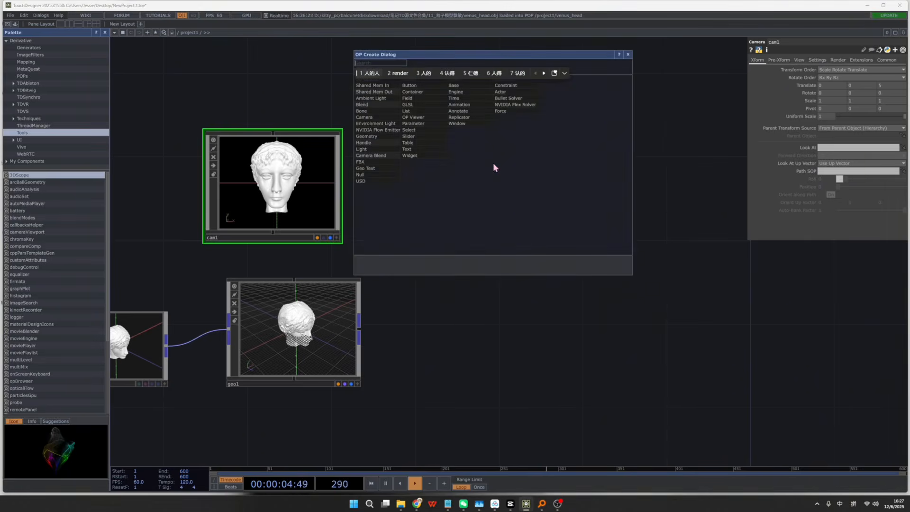
left_click(393, 74)
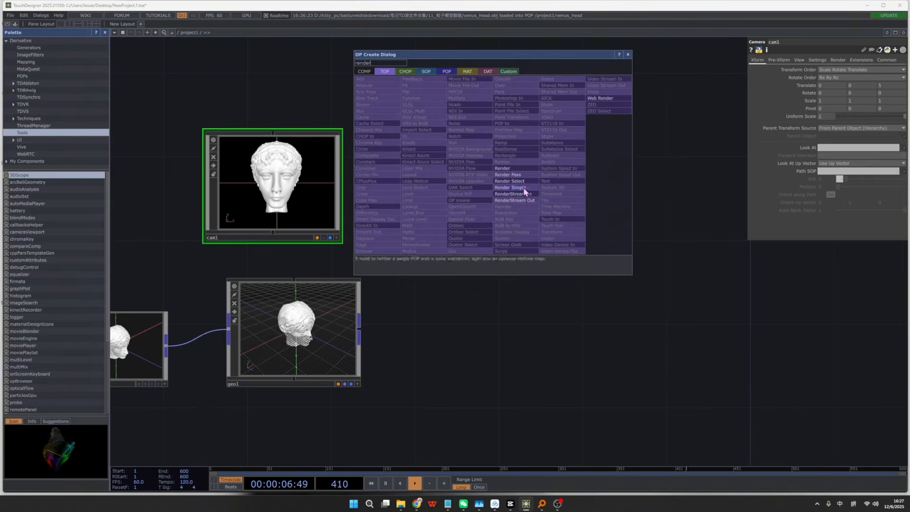
left_click(519, 169)
left_click(669, 352)
left_click_drag(528, 337, 412, 333)
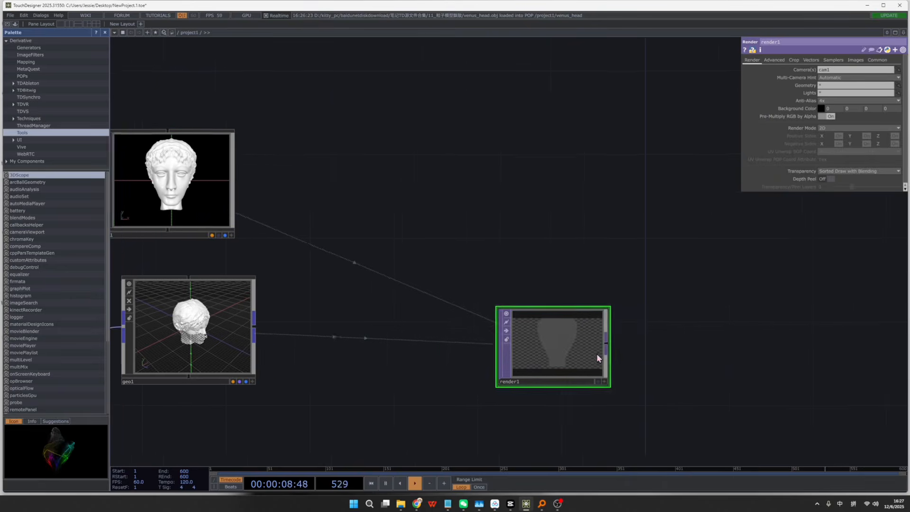
Step: Attach a Null TOP to the output of the Render TOP
left_click_drag(542, 352, 477, 67)
right_click(581, 350)
key("Escape")
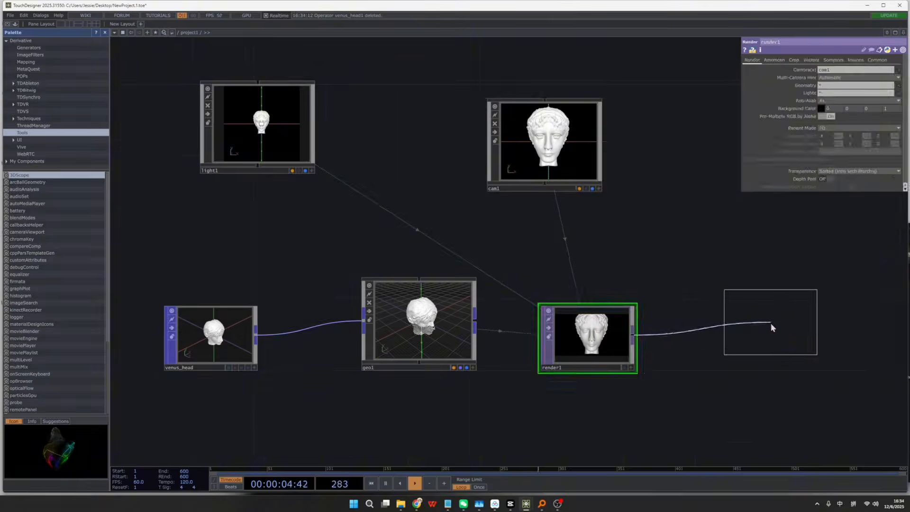
left_click(764, 317)
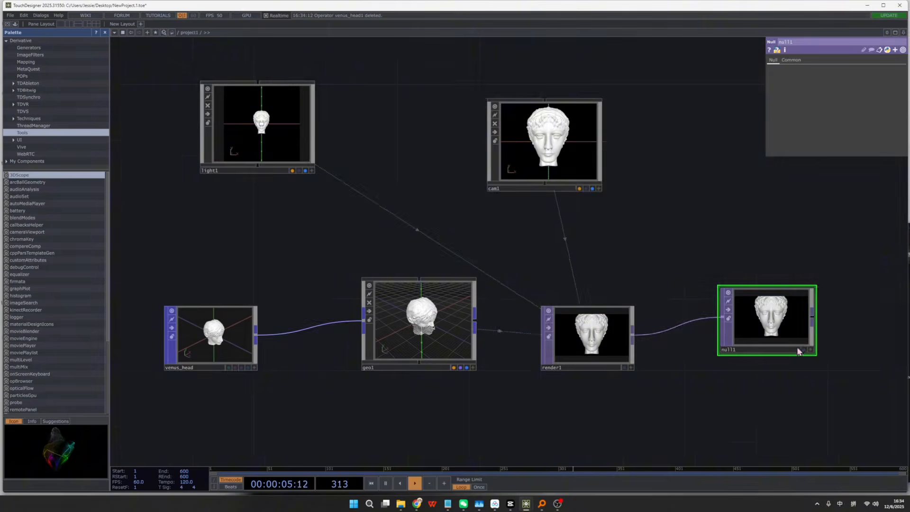
Step: Show the Null TOP's rendered output as the background of the network
left_click(803, 346)
left_click_drag(641, 412, 731, 413)
scroll(664, 417, "down", 6)
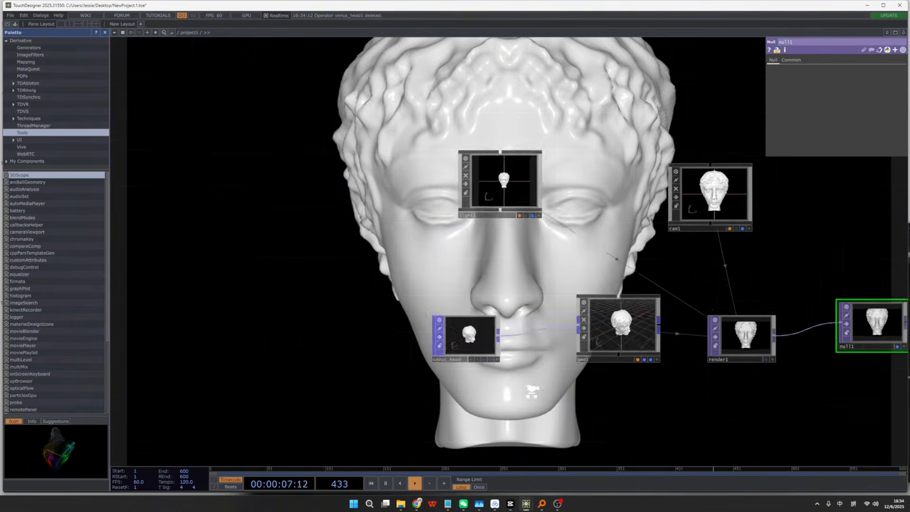
Step: Insert a Noise POP on the connection between venus_head and the Geometry component
left_click_drag(545, 353, 382, 351)
right_click(458, 349)
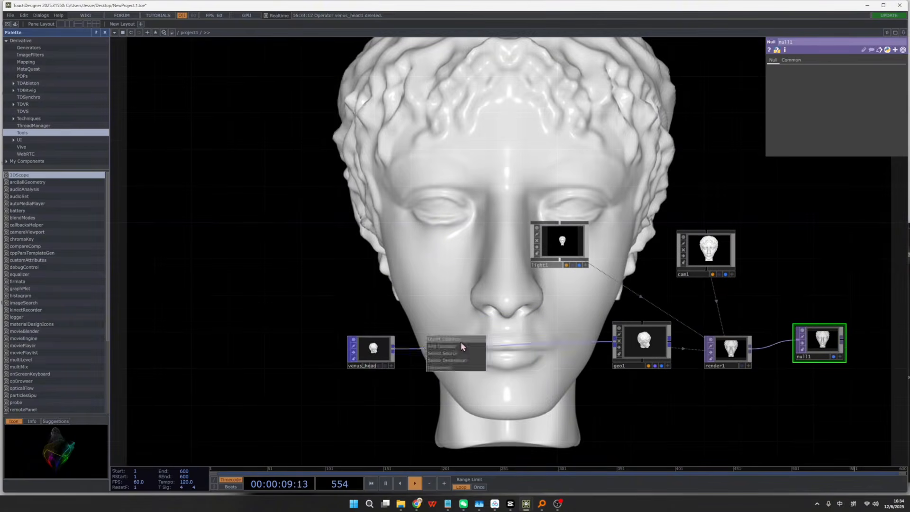
left_click(461, 342)
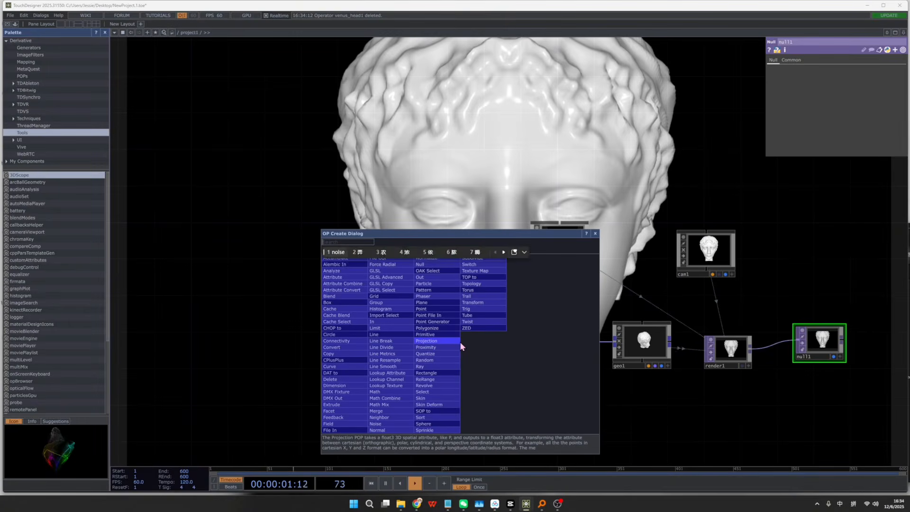
type("noise")
key("Return")
left_click(473, 366)
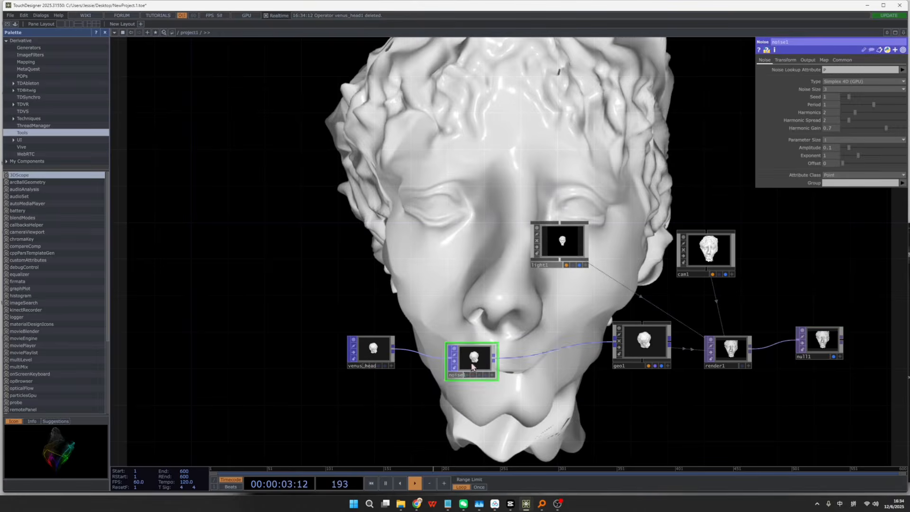
Step: Set the Noise POP's Period to 1.12 and its Harmonics to 1 to smooth the head's deformation
scroll(466, 352, "up", 5)
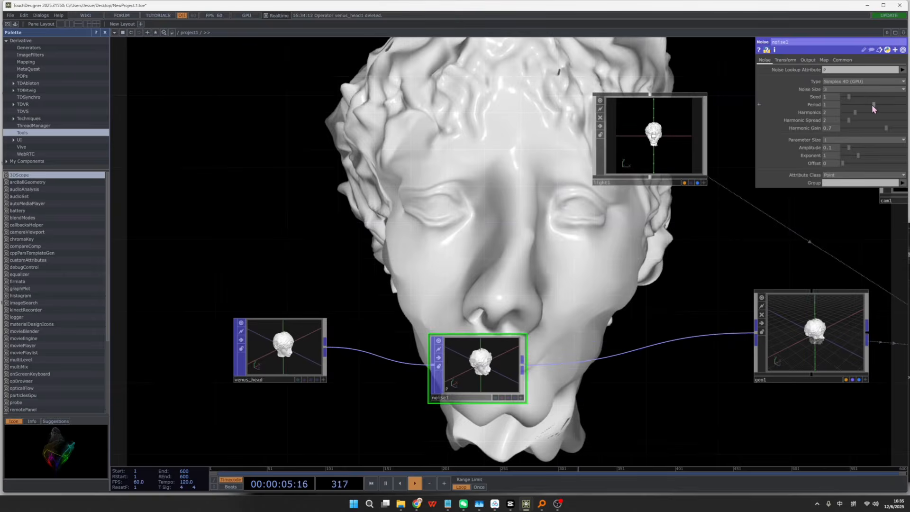
mouse_move(873, 105)
left_mouse_down()
mouse_move(866, 110)
mouse_move(909, 107)
mouse_move(880, 109)
left_mouse_up()
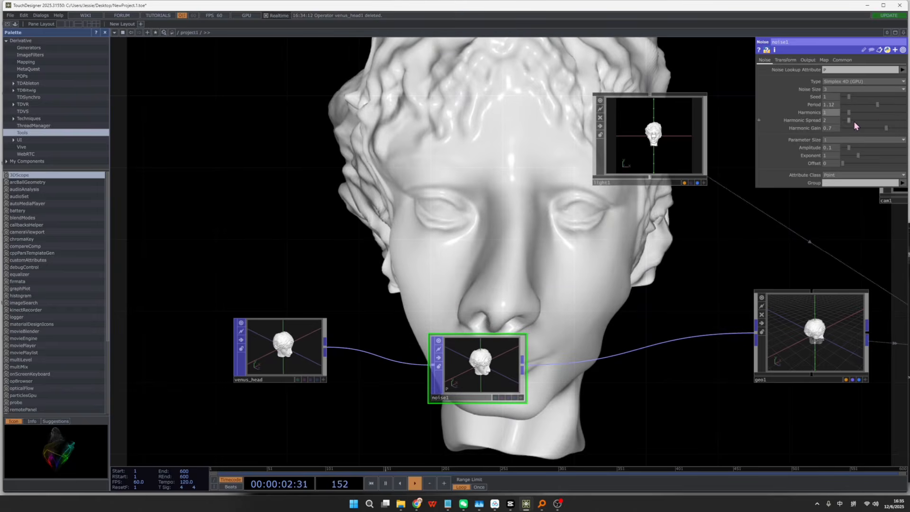
left_click_drag(853, 124, 887, 121)
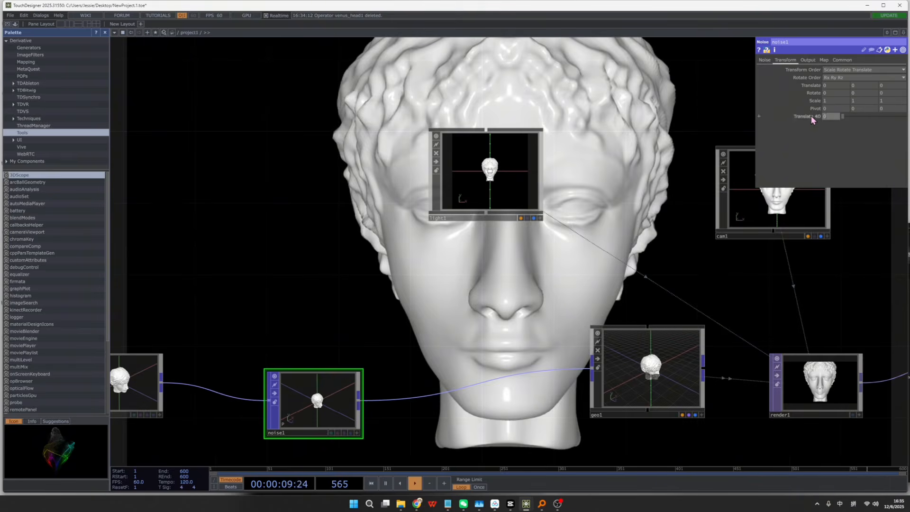
Step: Animate the noise by driving its Translate 4D value with an absTime expression
type("abs")
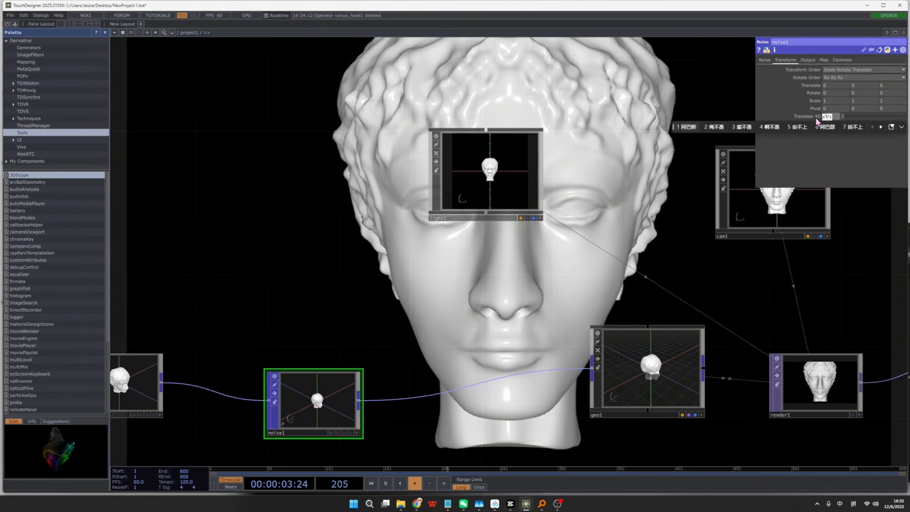
type("Time.")
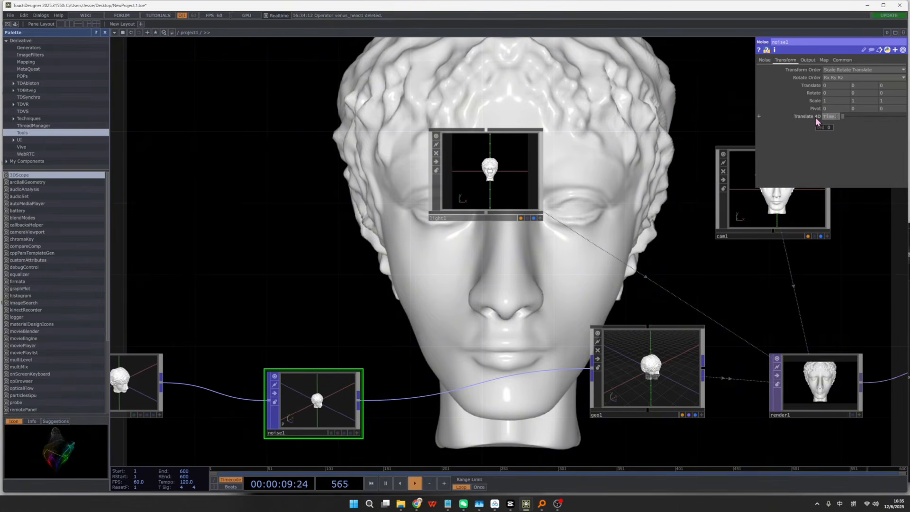
key("Return")
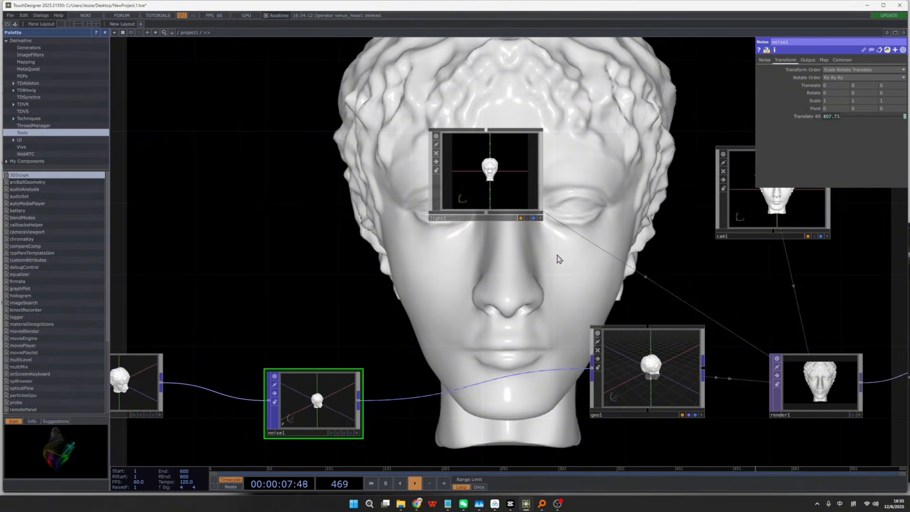
Step: Rearrange venus_head and the Noise POP close together in a row, leaving space before the Geometry component
left_click_drag(495, 326, 650, 300)
scroll(563, 311, "down", 3)
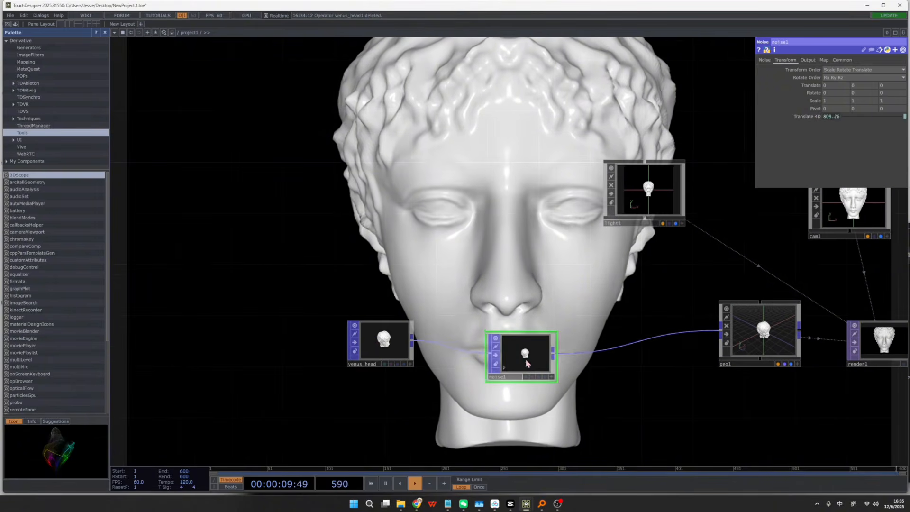
left_click_drag(526, 363, 540, 351)
left_click_drag(560, 410, 615, 412)
left_click_drag(423, 354, 218, 348)
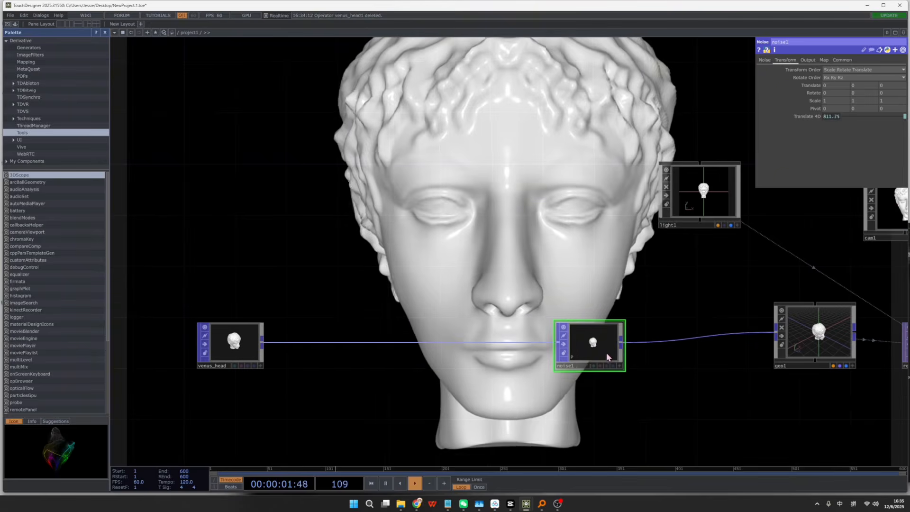
left_click_drag(606, 354, 331, 347)
left_click_drag(445, 361, 508, 351)
left_click_drag(406, 420, 410, 419)
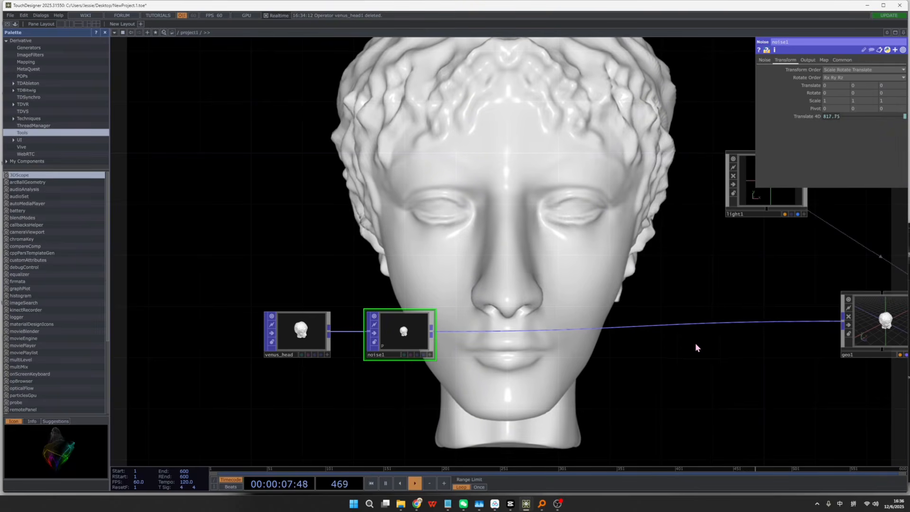
Step: Insert a Particle POP on the connection between the Noise POP and the Geometry component
left_click_drag(589, 368, 496, 369)
left_click_drag(668, 434, 609, 433)
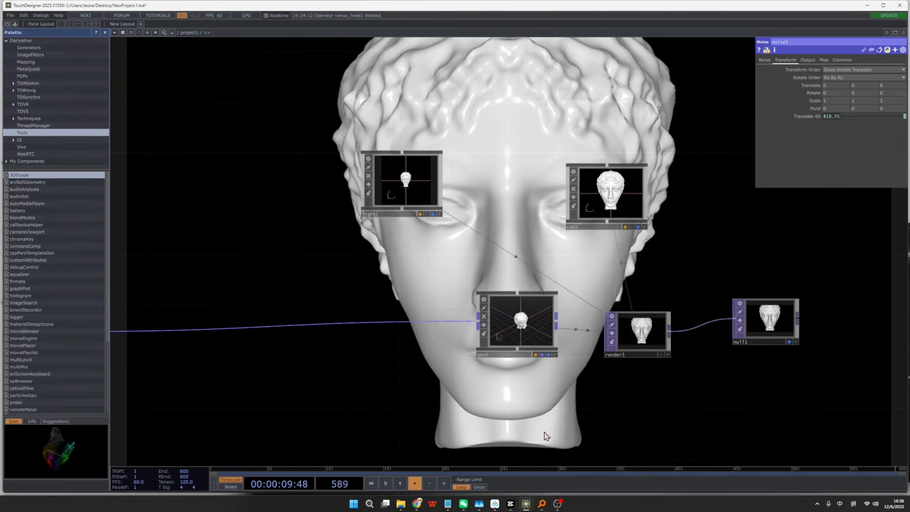
right_click(544, 432)
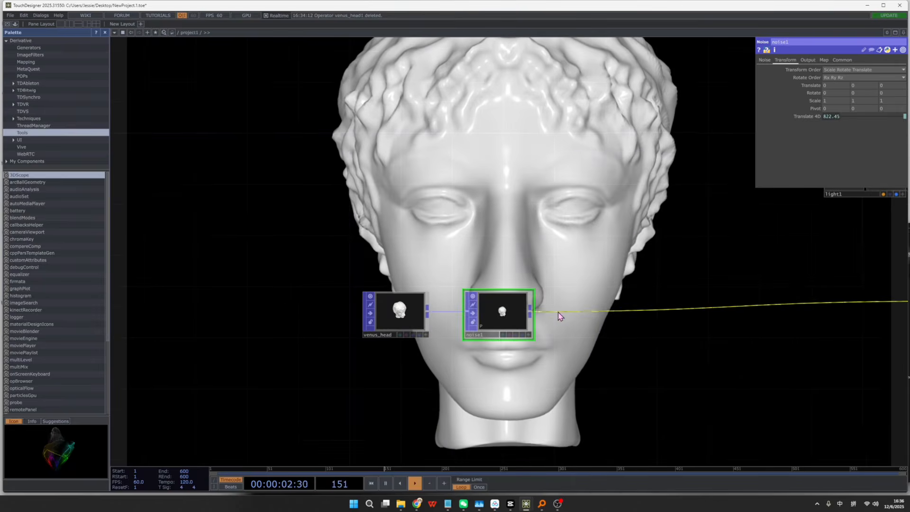
right_click(559, 315)
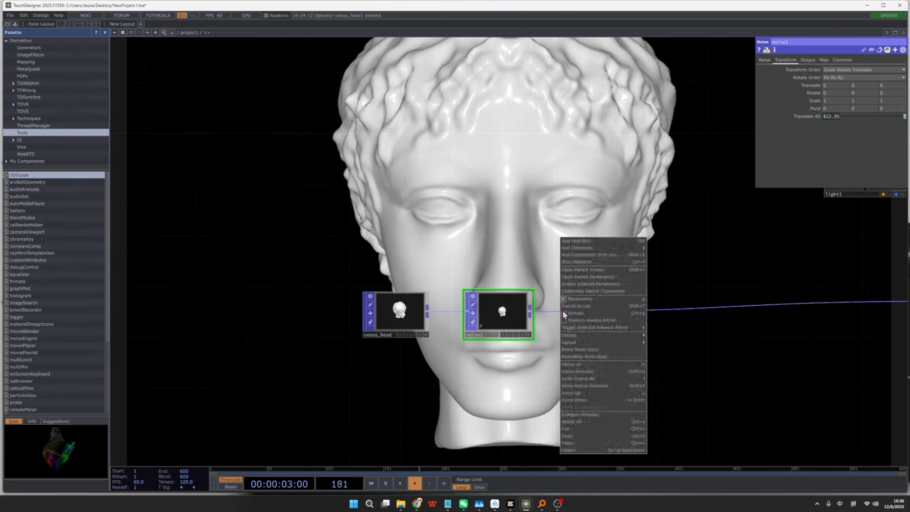
left_click(547, 325)
right_click(554, 311)
left_click(563, 309)
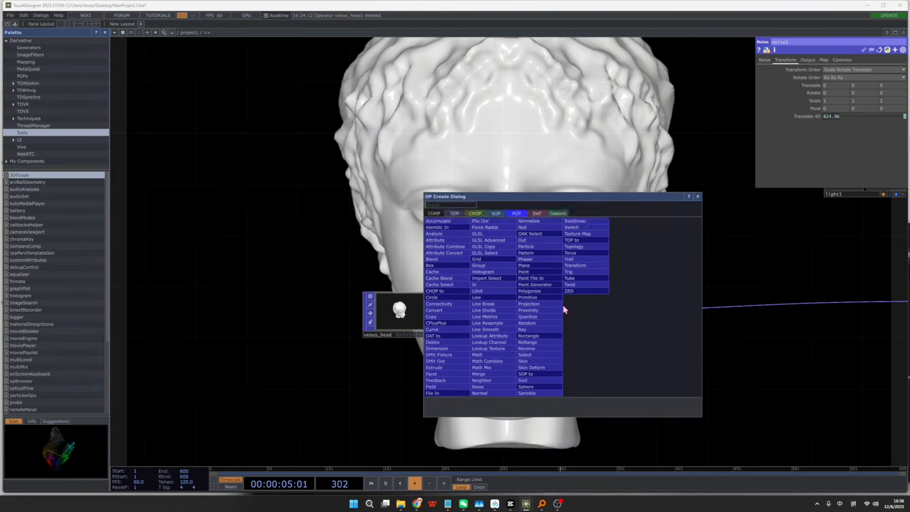
type("part")
key("Return")
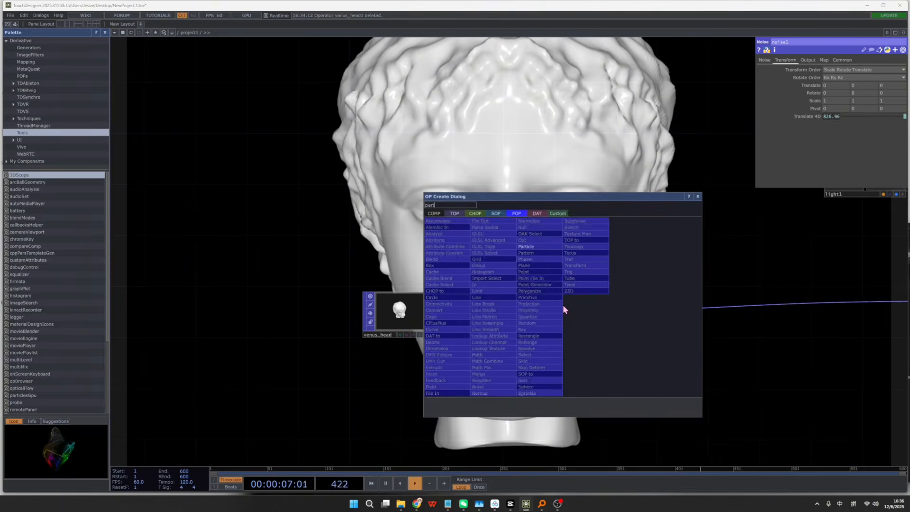
left_click(535, 247)
left_click(630, 322)
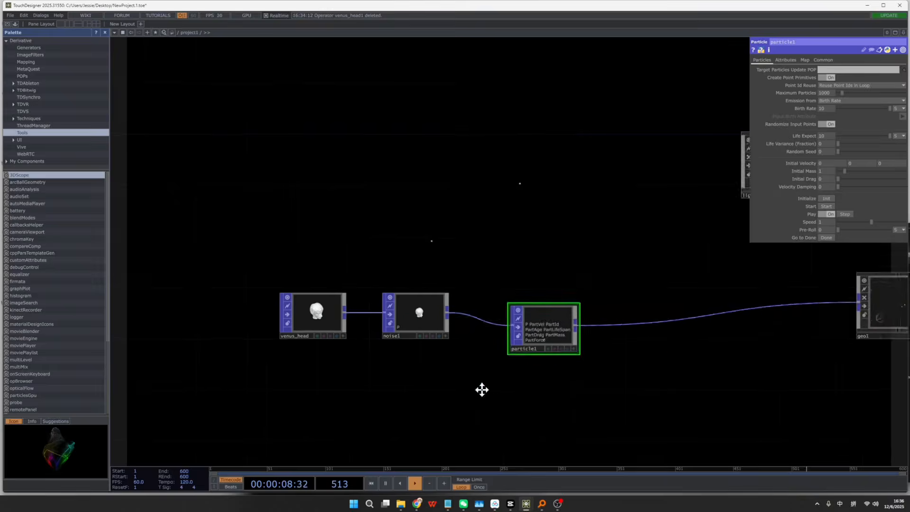
Step: Check the noise operator's info and set the Particle POP's Maximum Particles and Birth Rate to 46850
middle_click(448, 312)
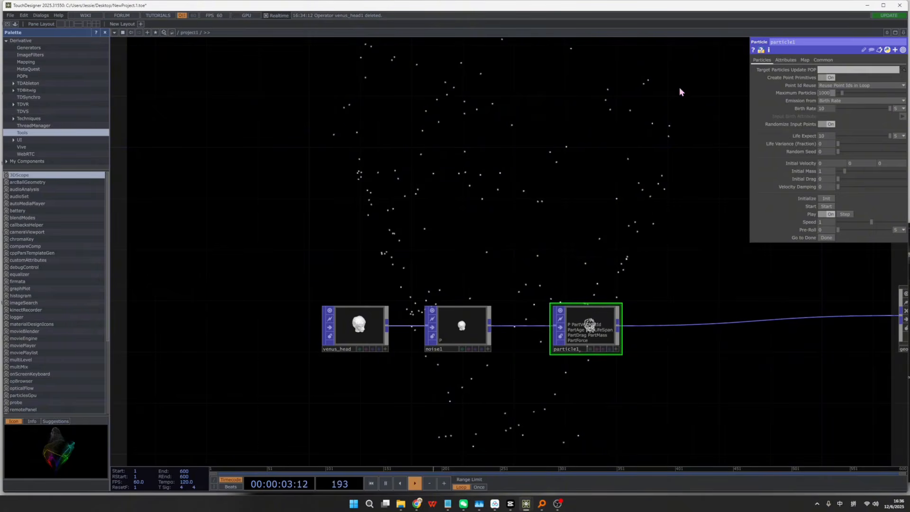
type("46850")
key("Return")
type("46850")
key("Return")
Step: Move the Noise POP behind the Particle POP, feeding the Geometry component, and line up the chain
left_click_drag(614, 179, 576, 194)
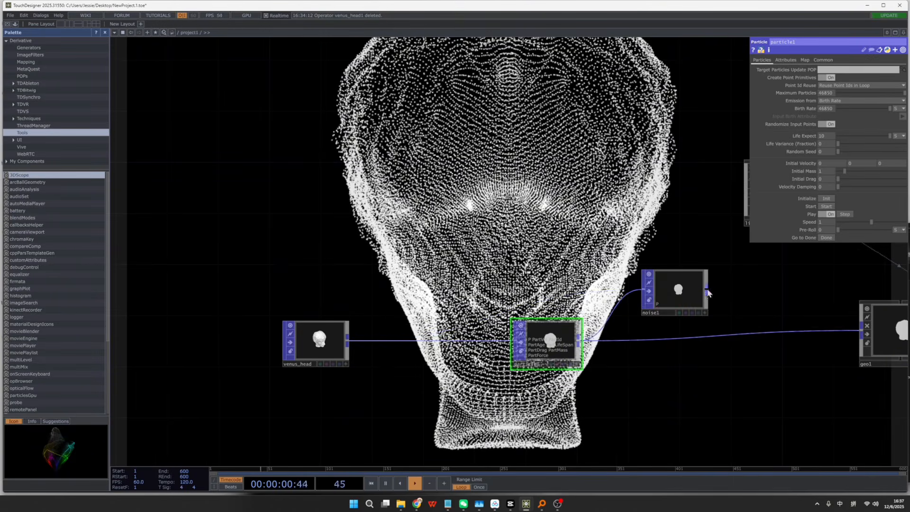
left_click_drag(734, 337, 736, 335)
left_click_drag(558, 344, 507, 332)
left_click_drag(662, 303, 624, 330)
left_click_drag(549, 377, 592, 374)
right_click_drag(337, 266, 697, 402)
left_click_drag(667, 322, 486, 308)
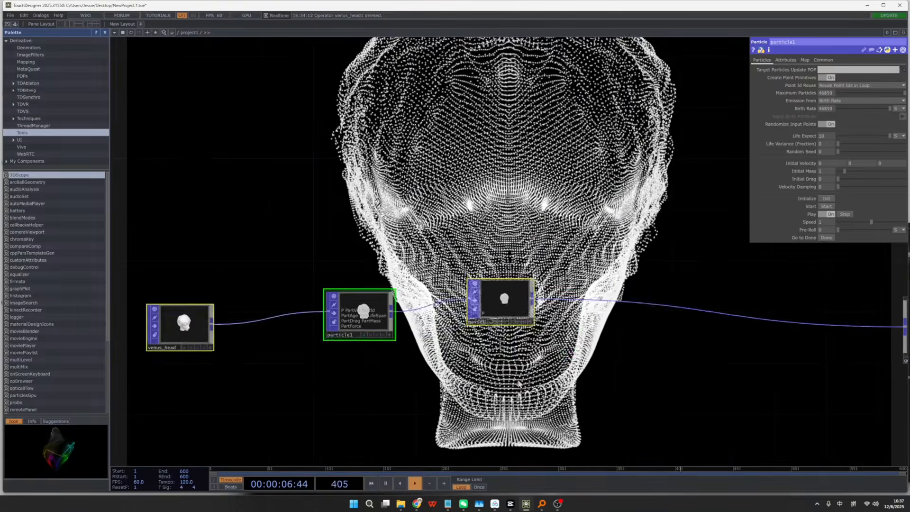
Step: Add a Keyboard In CHOP below the Particle POP
right_click(489, 279)
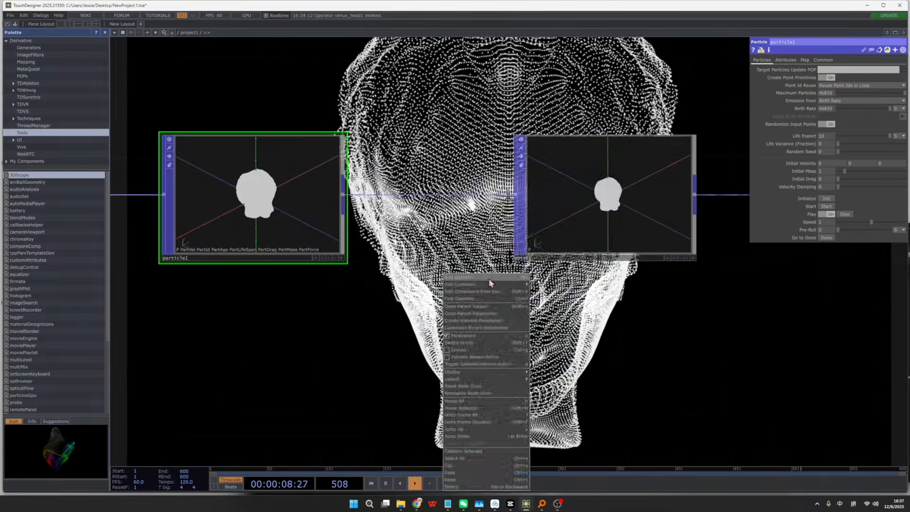
left_click(490, 278)
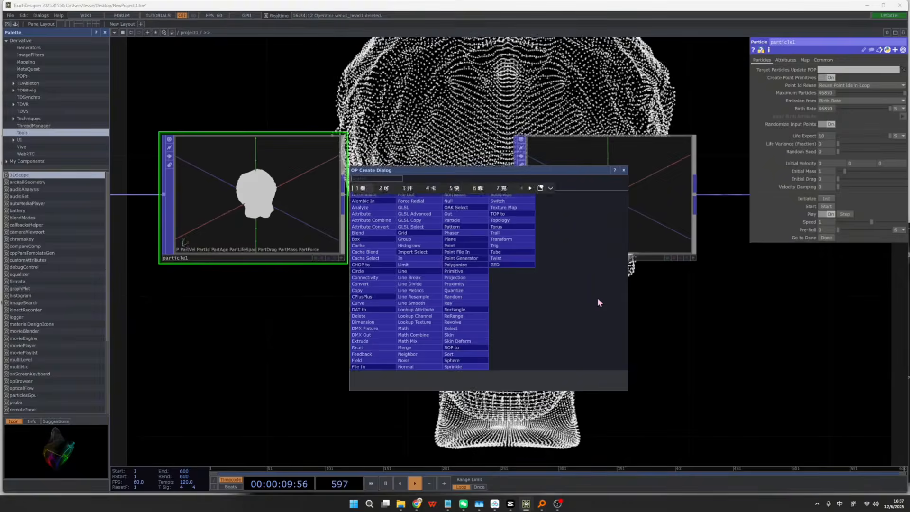
type("key")
key("Return")
left_click(403, 189)
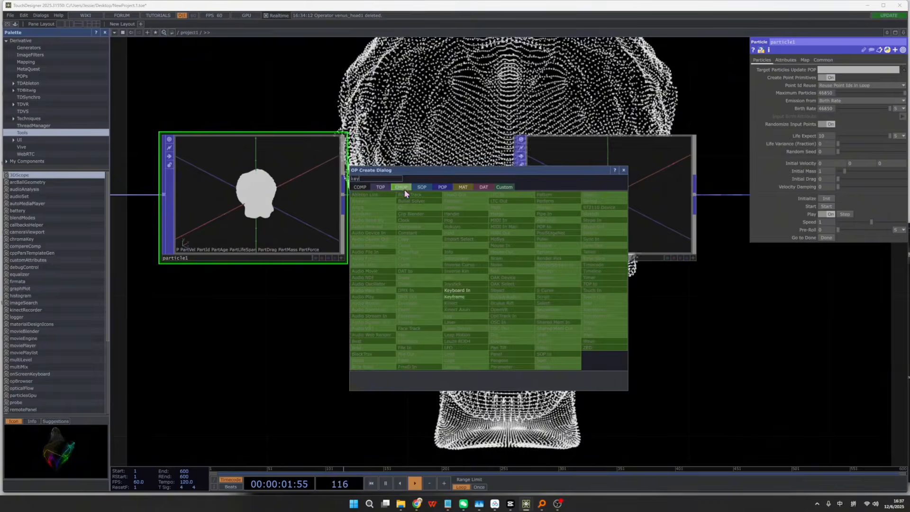
left_click(470, 291)
left_click(473, 404)
left_click_drag(623, 355, 687, 290)
left_click_drag(554, 308, 412, 378)
left_click_drag(558, 355, 574, 334)
scroll(592, 303, "down", 2)
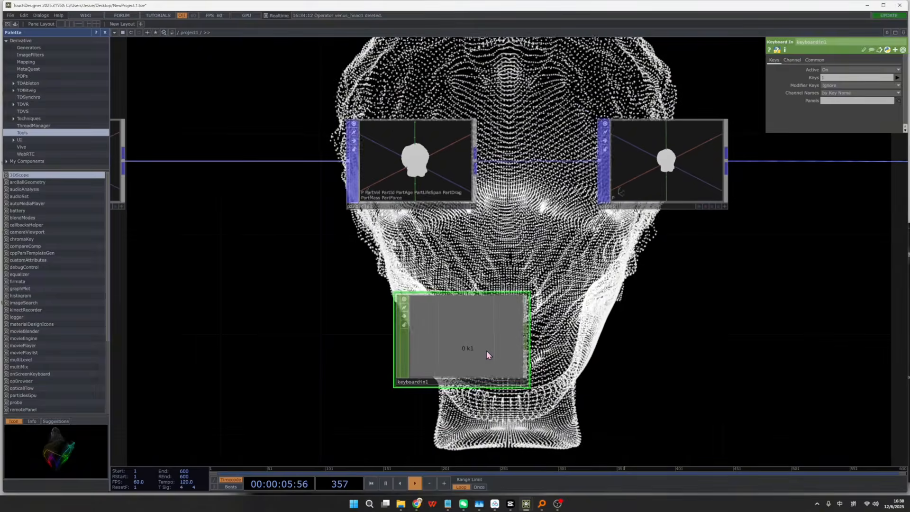
Step: Duplicate the Keyboard In CHOP below the original and set the copy's key to 2
key("ctrl+c")
key("ctrl+v")
left_click_drag(554, 366, 543, 338)
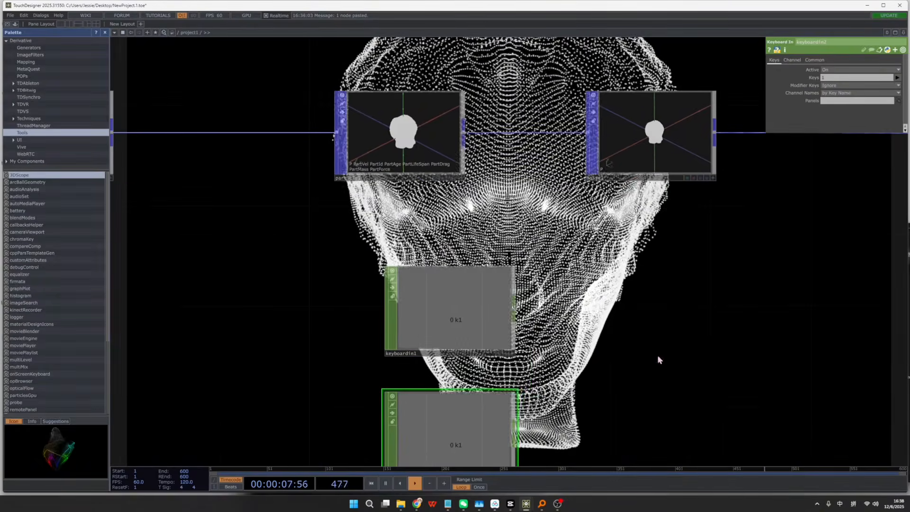
left_click_drag(835, 78, 760, 91)
type("2")
left_click_drag(698, 261, 695, 261)
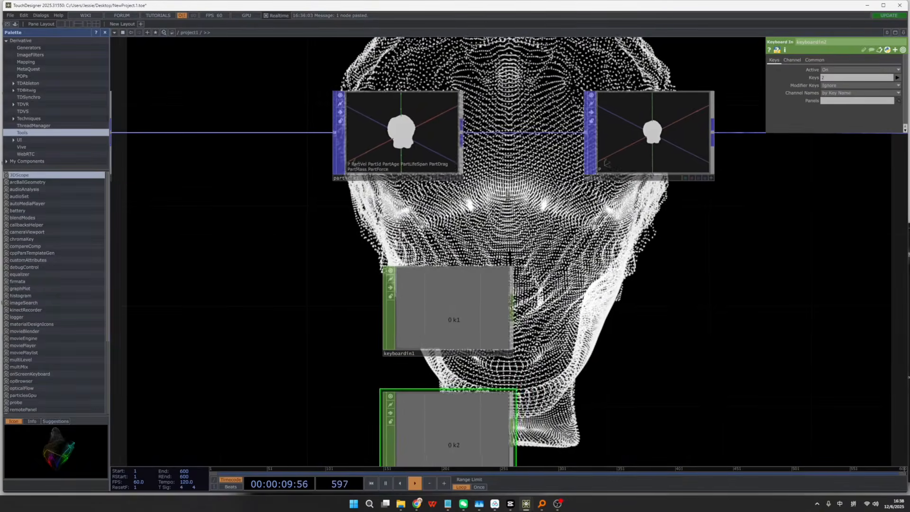
Step: Drive the Particle POP's Initialize pulse with the k1 channel of the first Keyboard In CHOP
left_click(401, 133)
left_click(509, 353)
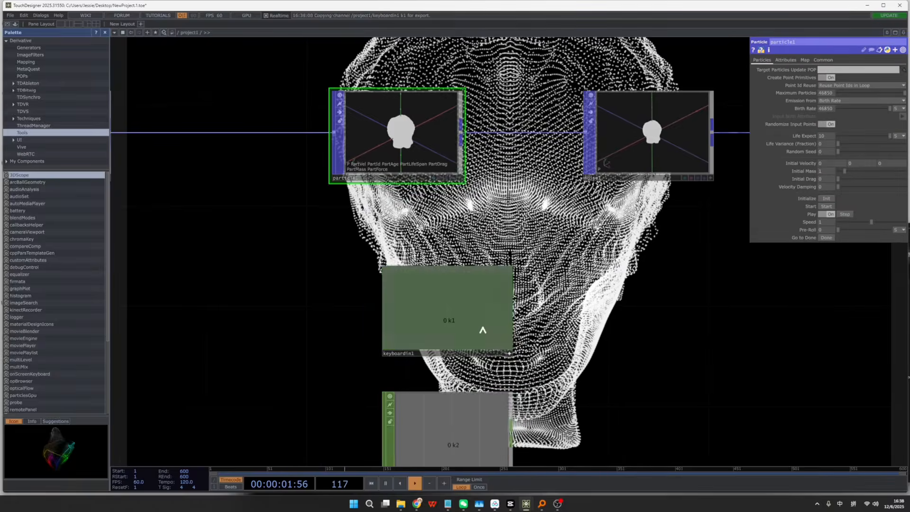
left_click_drag(481, 327, 826, 199)
left_click(823, 198)
Step: Drive the Particle POP's Start pulse with the k2 channel of the second Keyboard In CHOP
left_click_drag(597, 351, 588, 274)
left_click(501, 403)
left_click_drag(460, 372, 824, 206)
left_click(824, 206)
left_click_drag(712, 258, 464, 309)
scroll(429, 300, "down", 3)
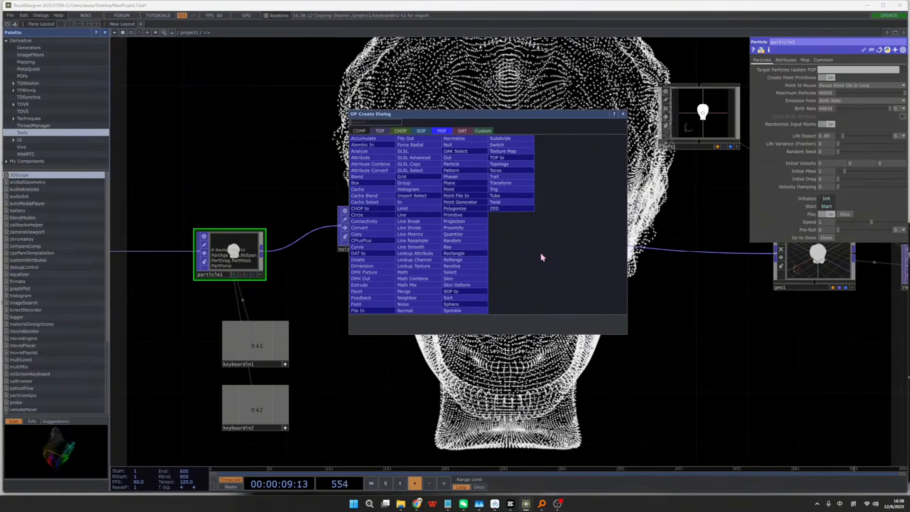
type("n")
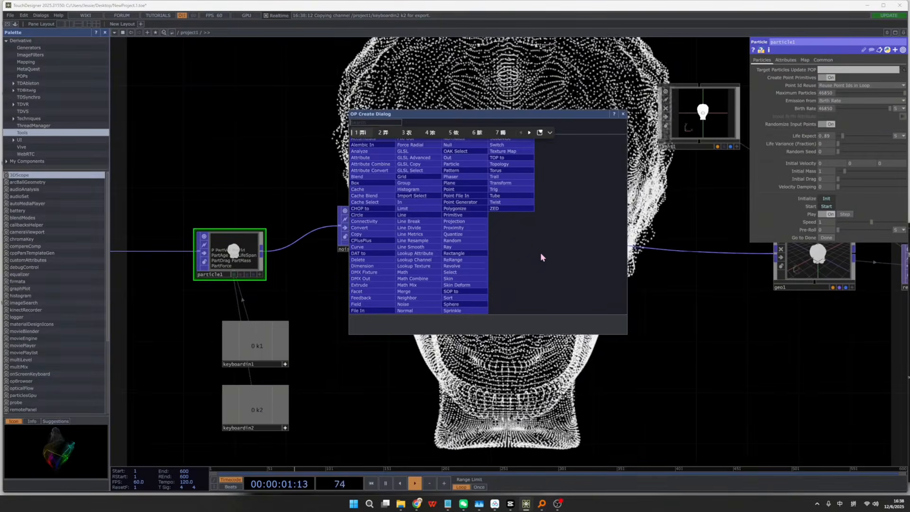
key("BackSpace")
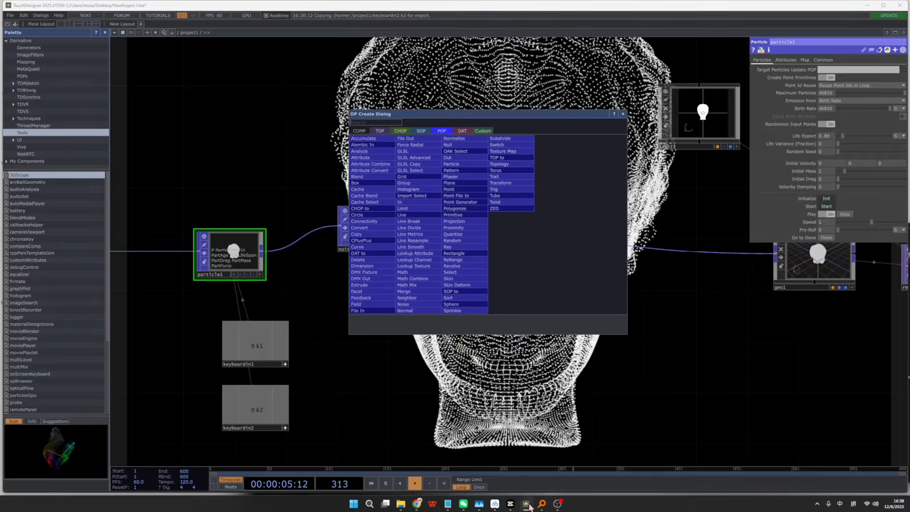
key("Escape")
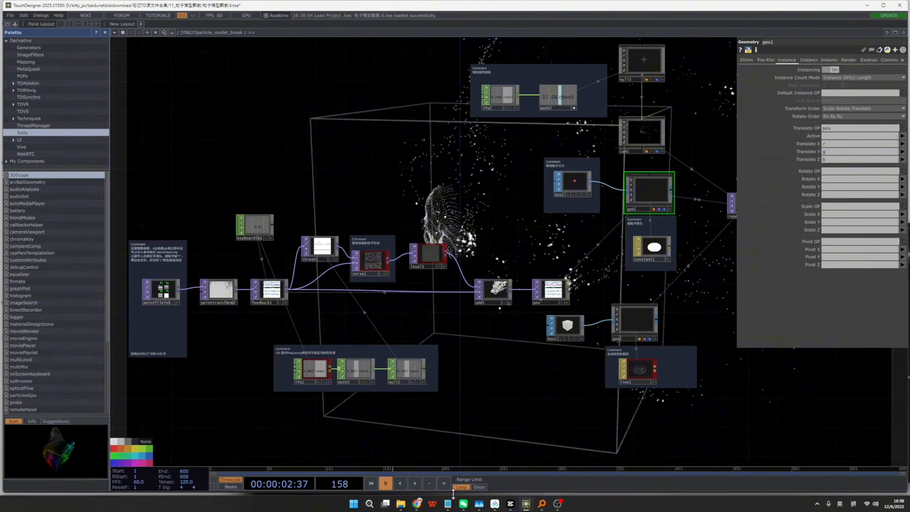
Step: Play the timeline of the existing particle_model_break project to examine its dissolve effect
left_click(419, 482)
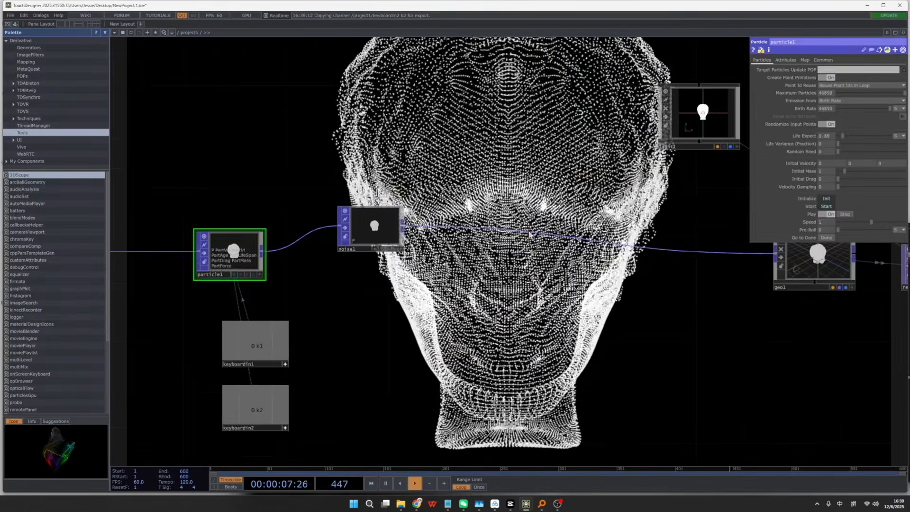
Step: Insert a Null POP between the Noise POP and the Geometry component, wiring its input and output in series
right_click(532, 159)
left_click(556, 162)
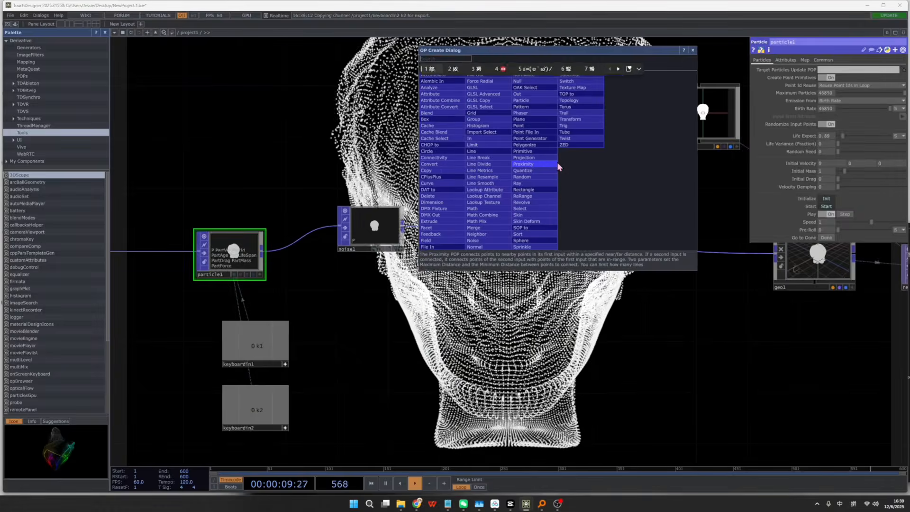
type("null")
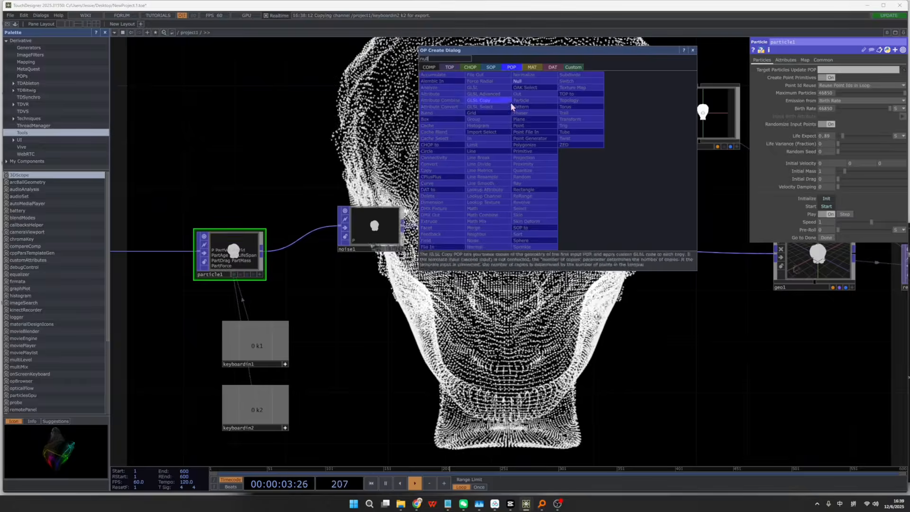
left_click(520, 81)
left_click(576, 258)
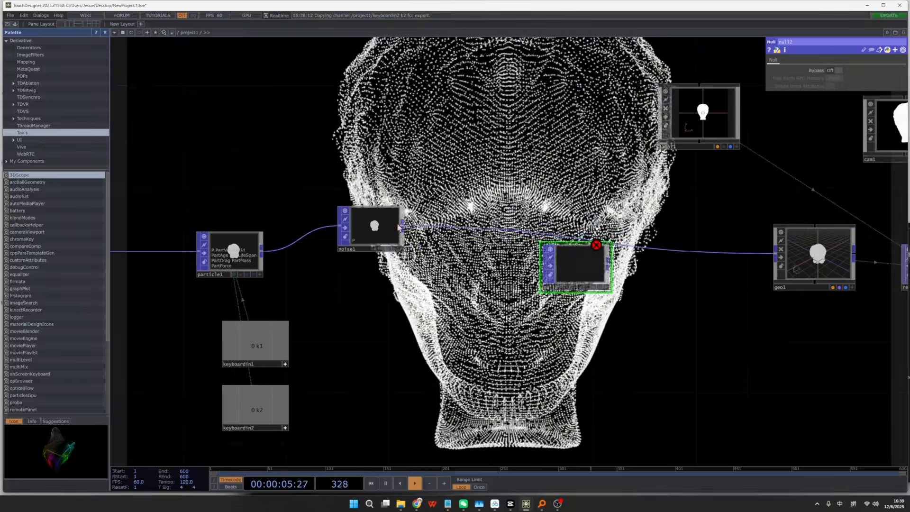
left_click_drag(405, 228, 543, 265)
left_click_drag(609, 264, 651, 248)
Step: Add a Point Sprite MAT below the Geometry component geo1 and assign it as that component's material
left_click_drag(577, 295, 553, 298)
scroll(393, 313, "down", 4)
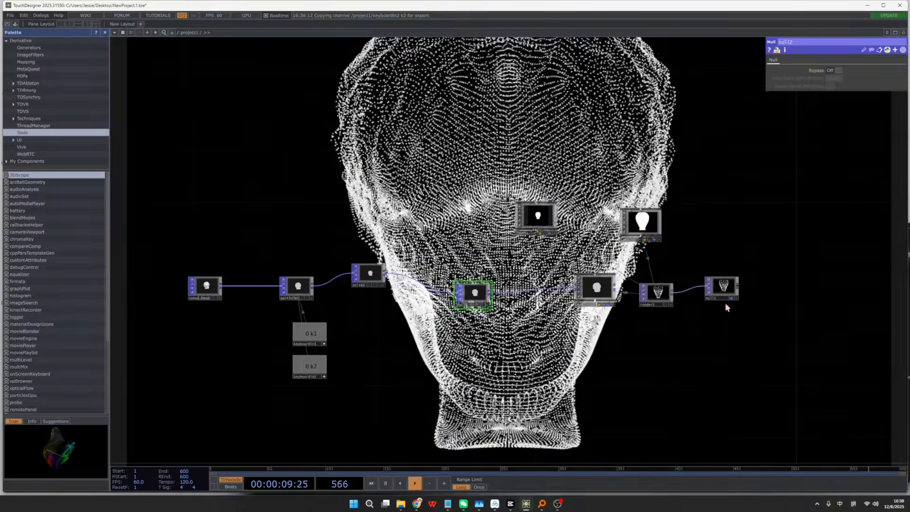
right_click(598, 338)
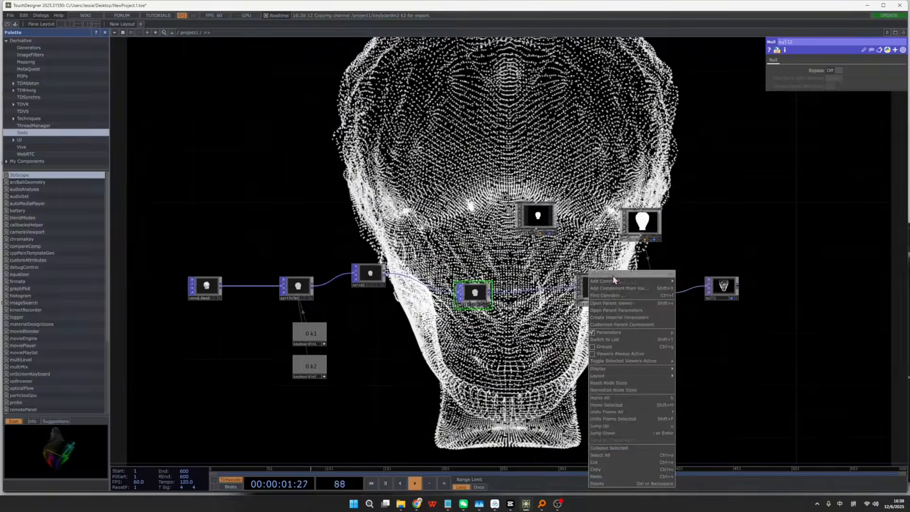
left_click(613, 276)
type("po")
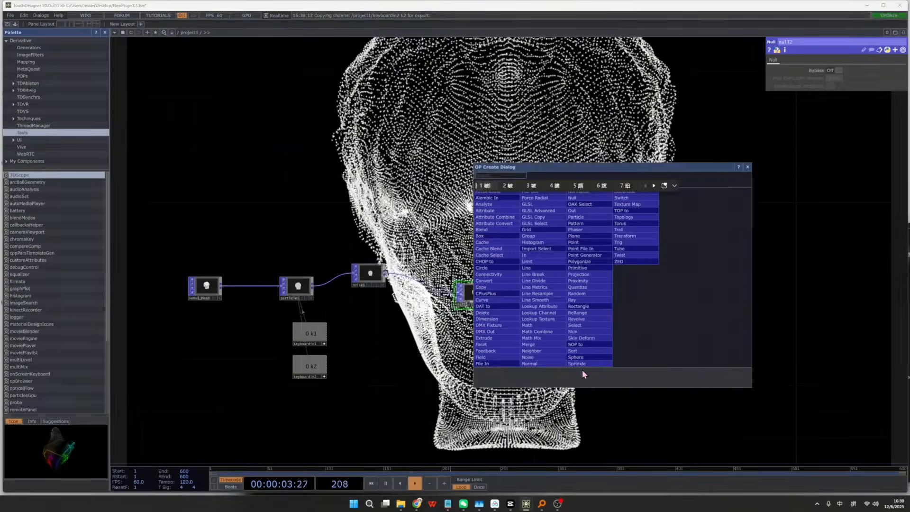
type("in")
key("Return")
left_click(582, 185)
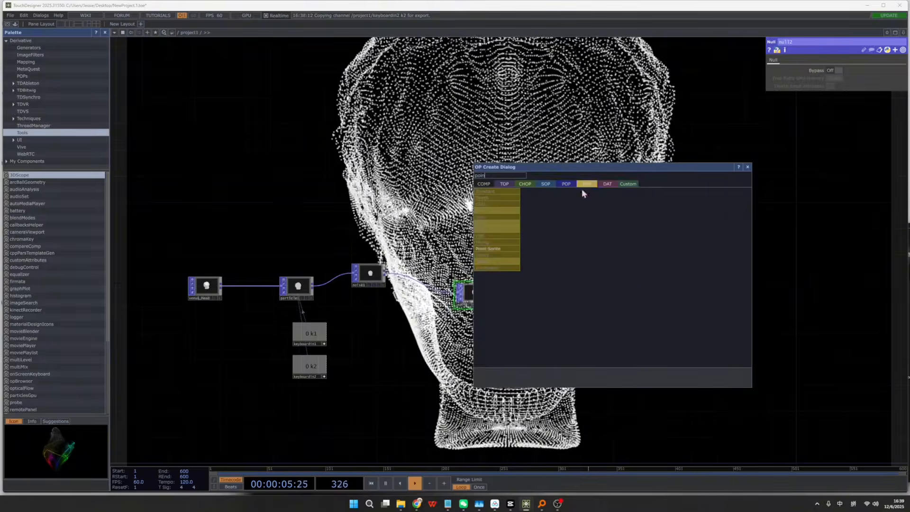
left_click(507, 251)
left_click(597, 345)
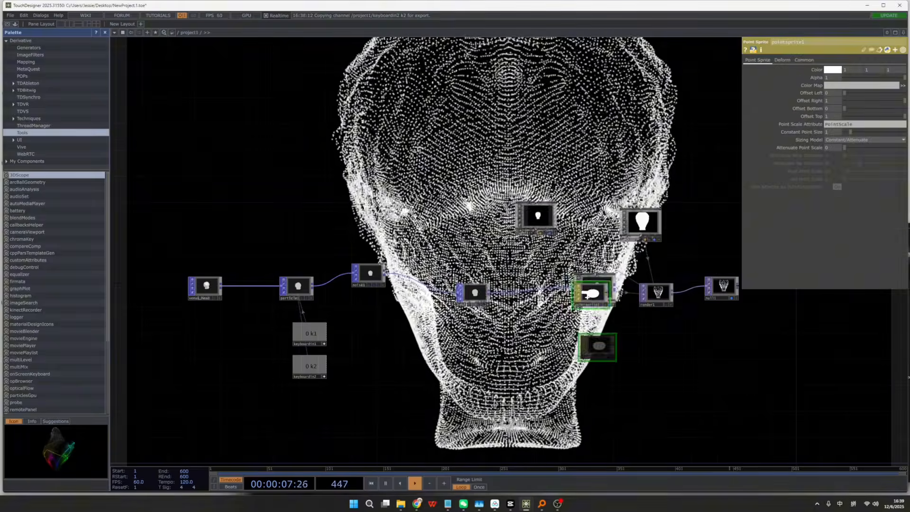
left_click_drag(598, 346, 596, 278)
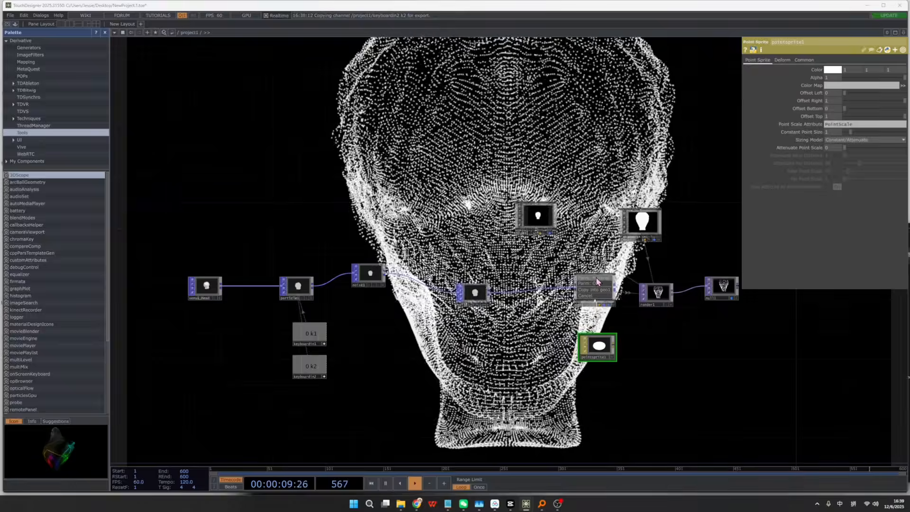
left_click(596, 278)
Step: Reduce the Point Sprite MAT's constant point size to about 0.29
left_click_drag(567, 375, 644, 393)
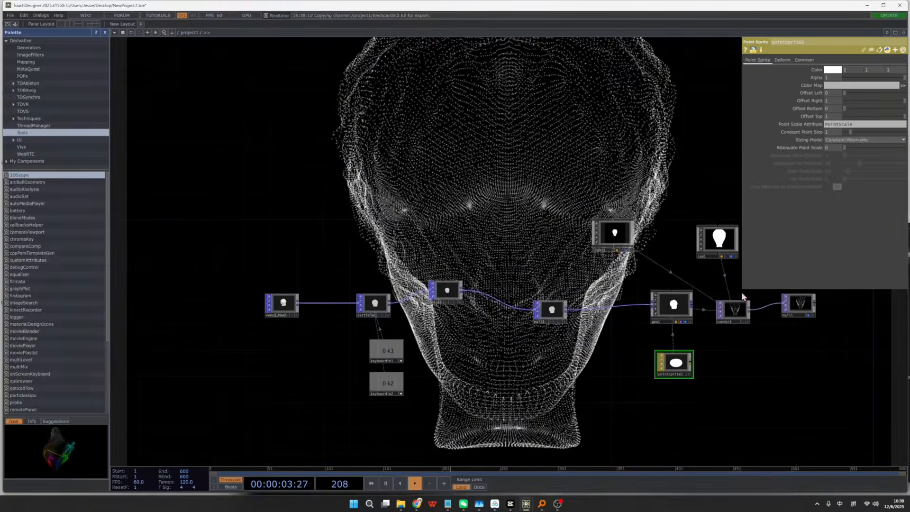
scroll(690, 364, "up", 3)
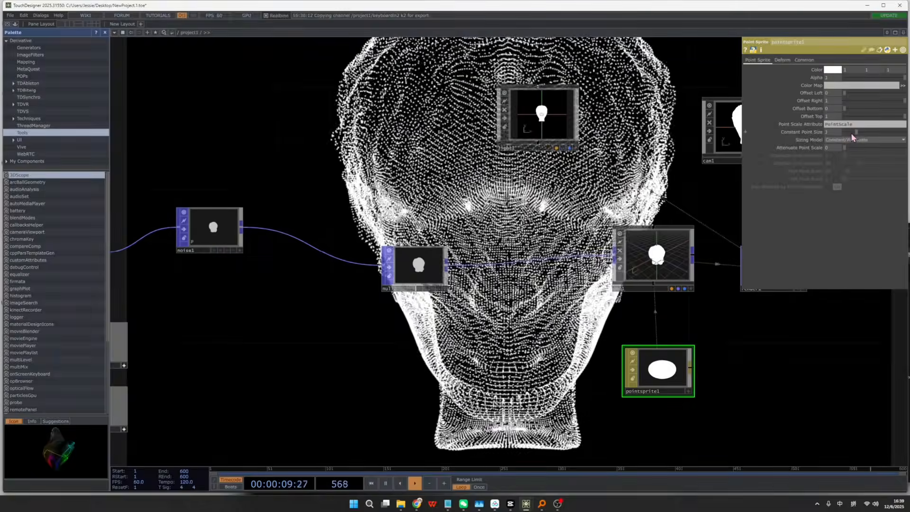
left_click(845, 135)
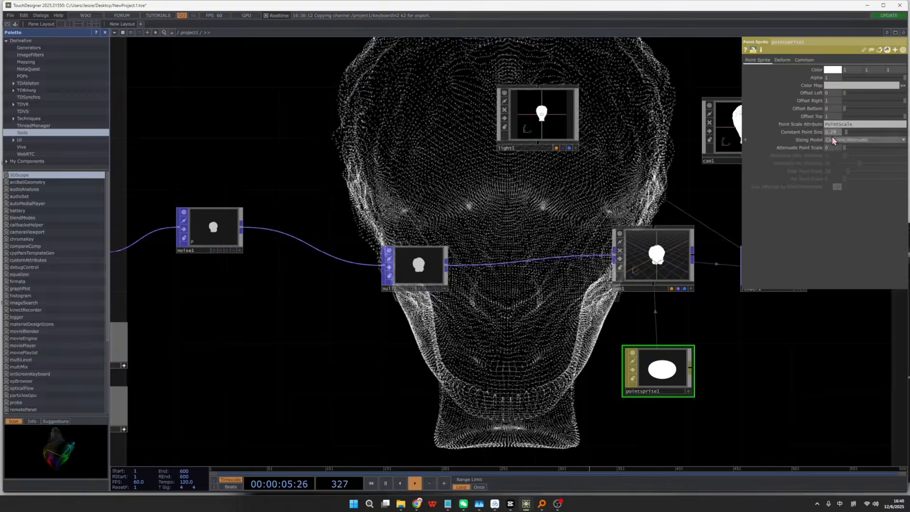
Step: Set the Particle POP's Target Particles Update POP to the null2 operator
left_click_drag(352, 217, 502, 231)
left_click_drag(507, 188, 536, 207)
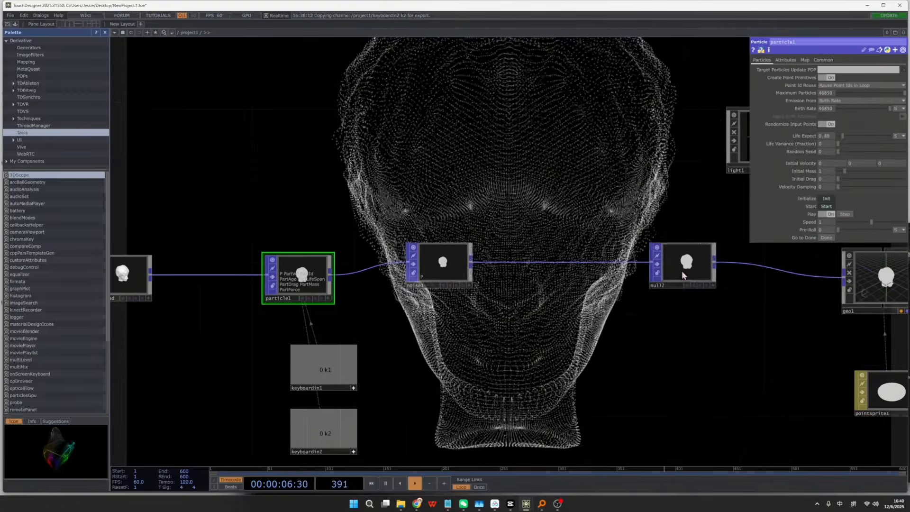
left_click_drag(682, 273, 829, 72)
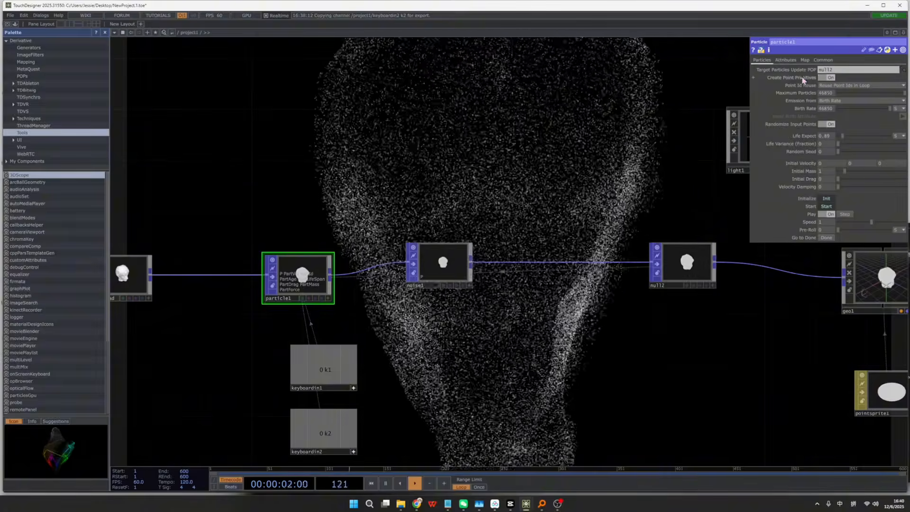
Step: Move the Noise POP above the wire line and lower its period to about 0.19
left_click_drag(443, 263, 456, 227)
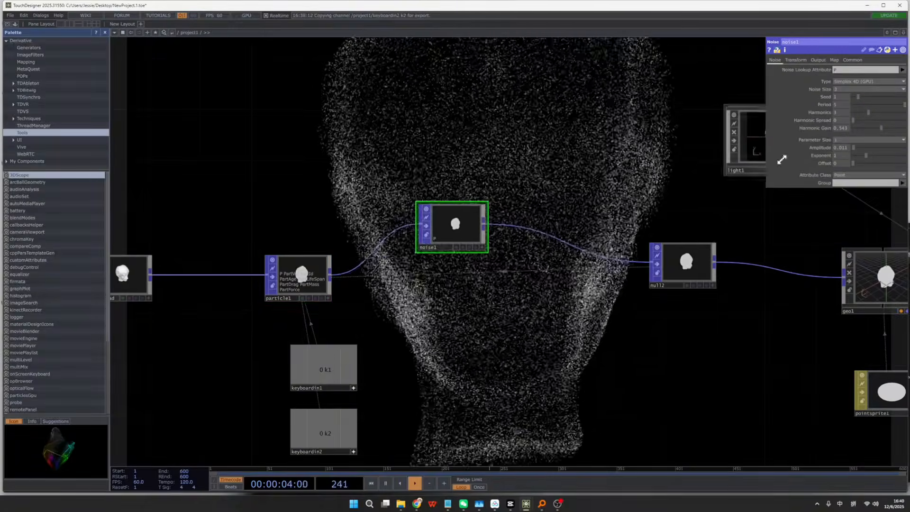
mouse_move(861, 103)
left_mouse_down()
mouse_move(851, 103)
mouse_move(877, 107)
mouse_move(859, 112)
left_mouse_up()
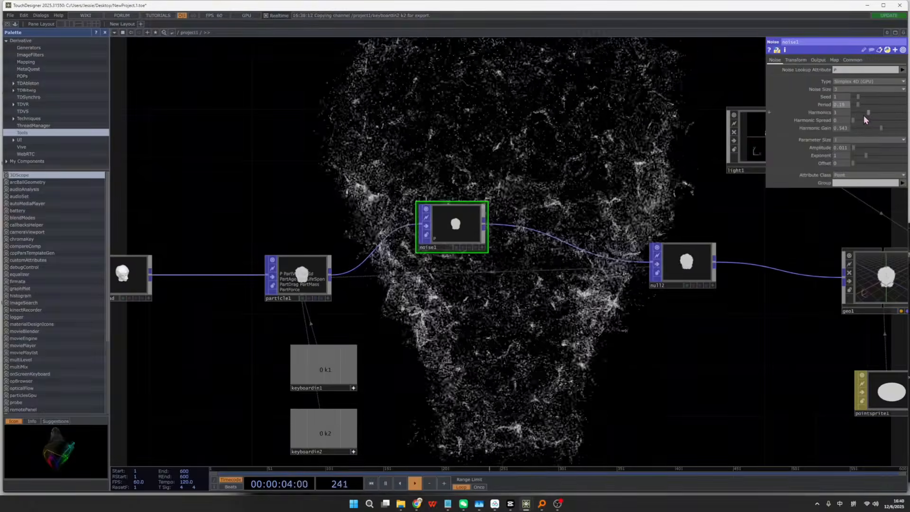
left_click_drag(526, 297, 462, 330)
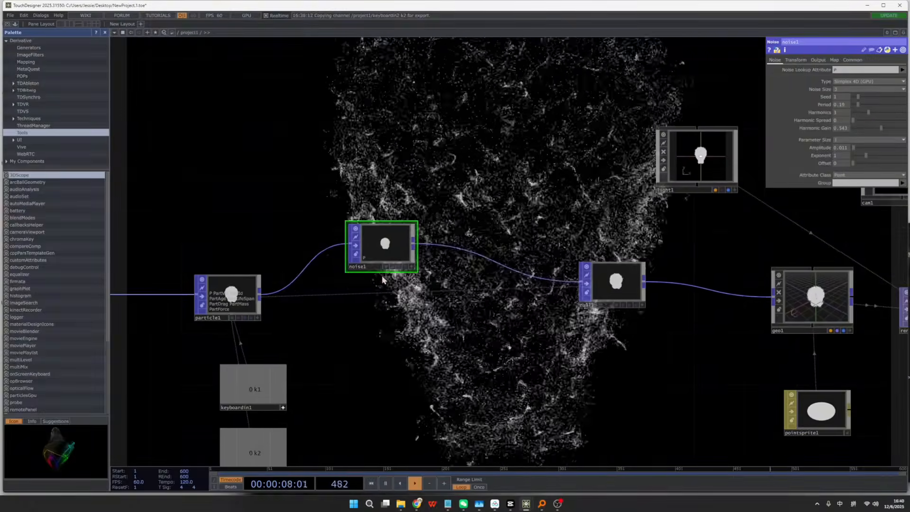
Step: Check the Null POP and the Particle POP's Target Particles Update POP reference
left_click(613, 294)
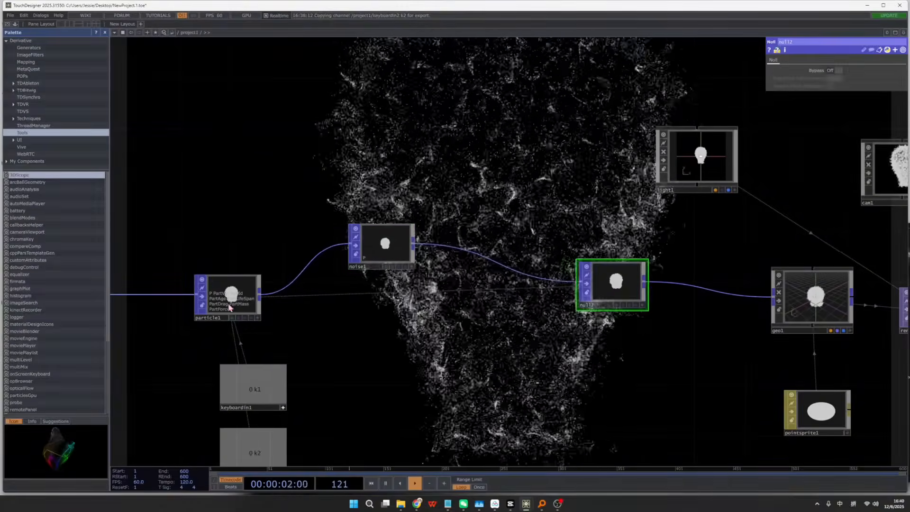
left_click(230, 308)
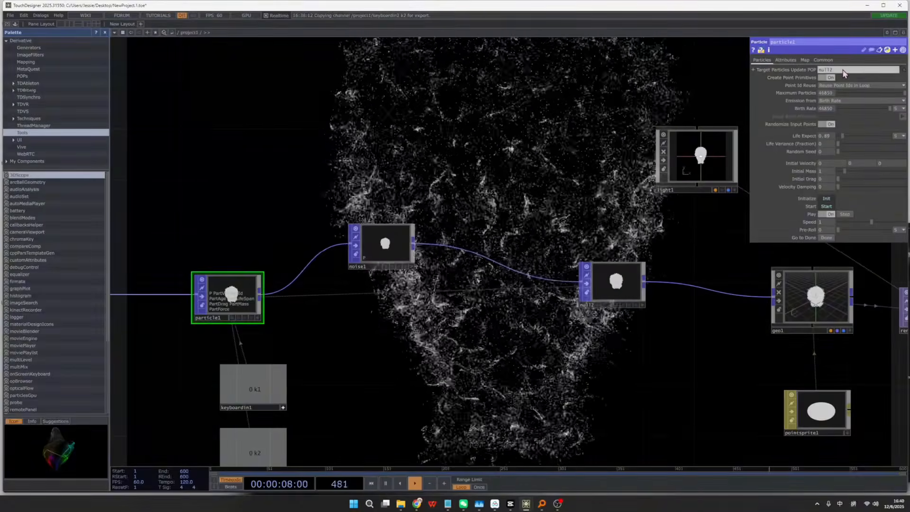
Step: Tune the Noise POP to period 1.33, harmonics 1, harmonic spread about 1.8, amplitude 0.068 and exponent 1.01
left_click(385, 244)
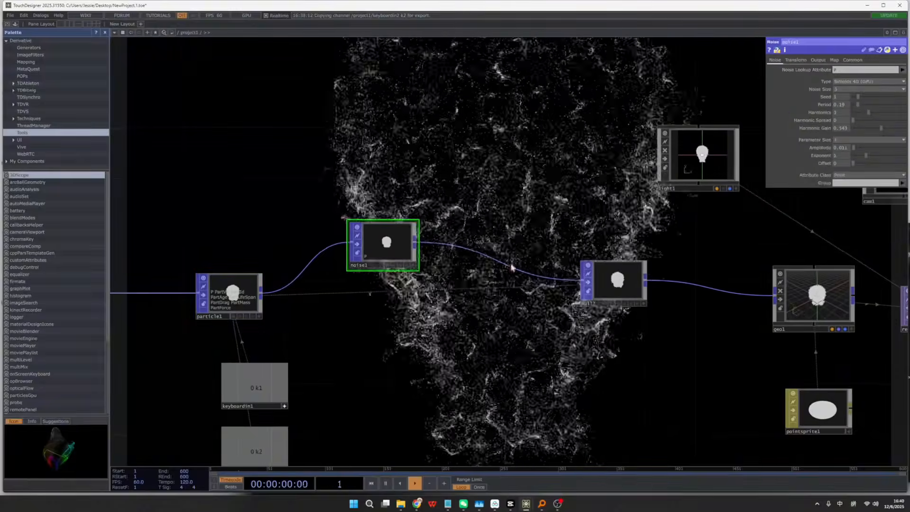
left_click_drag(857, 104, 885, 105)
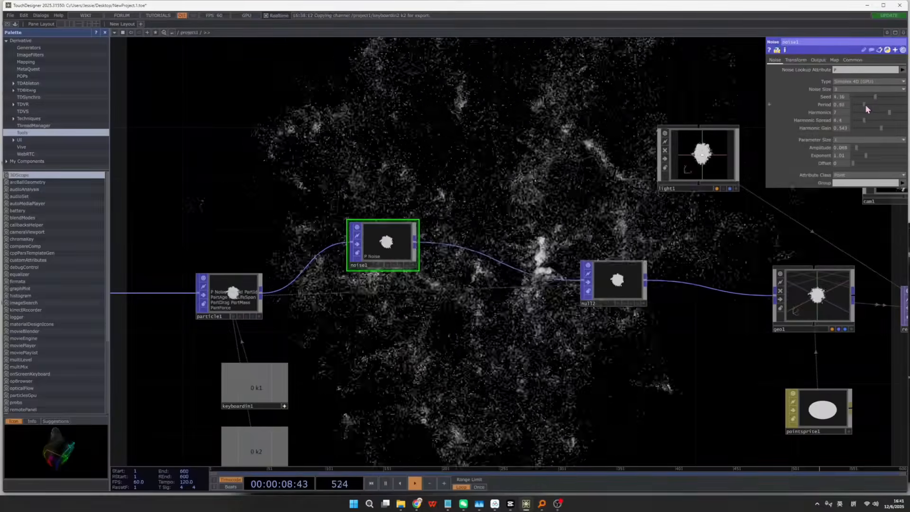
mouse_move(866, 104)
left_mouse_down()
mouse_move(889, 104)
mouse_move(858, 113)
mouse_move(879, 119)
mouse_move(857, 121)
left_mouse_up()
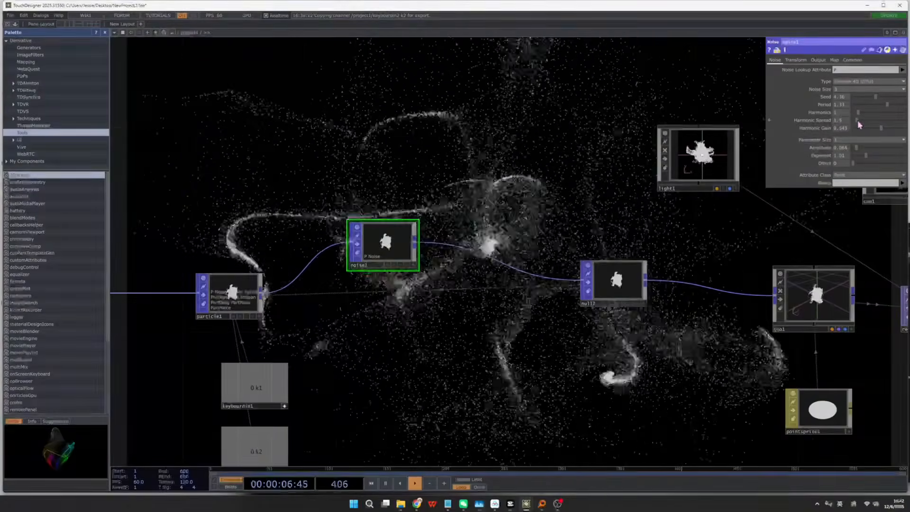
Step: Examine the Noise POP's Translate 4D expression and its transform, output and common settings
left_click_drag(607, 191, 675, 191)
scroll(675, 191, "down", 3)
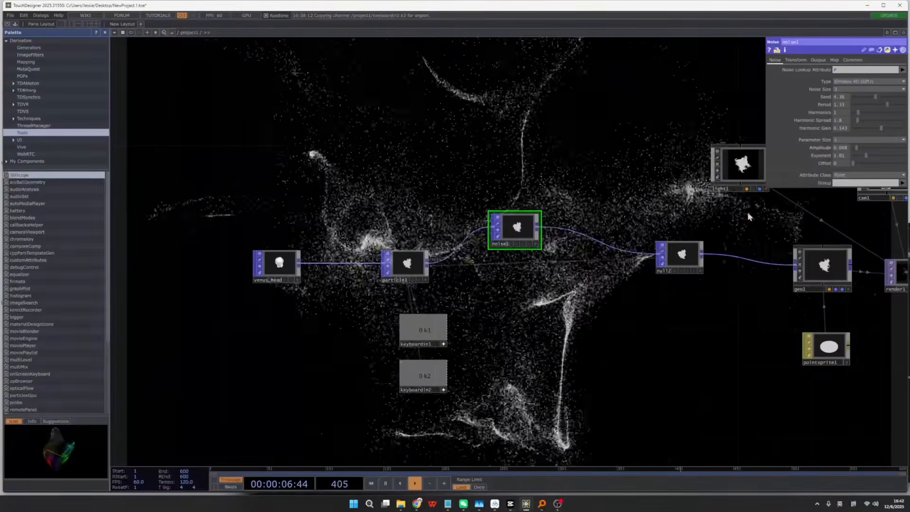
left_click(838, 120)
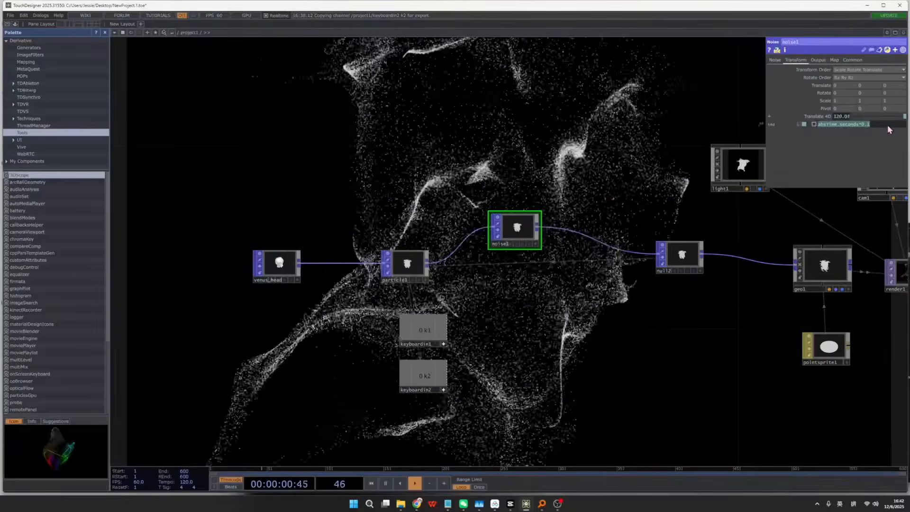
left_click(881, 126)
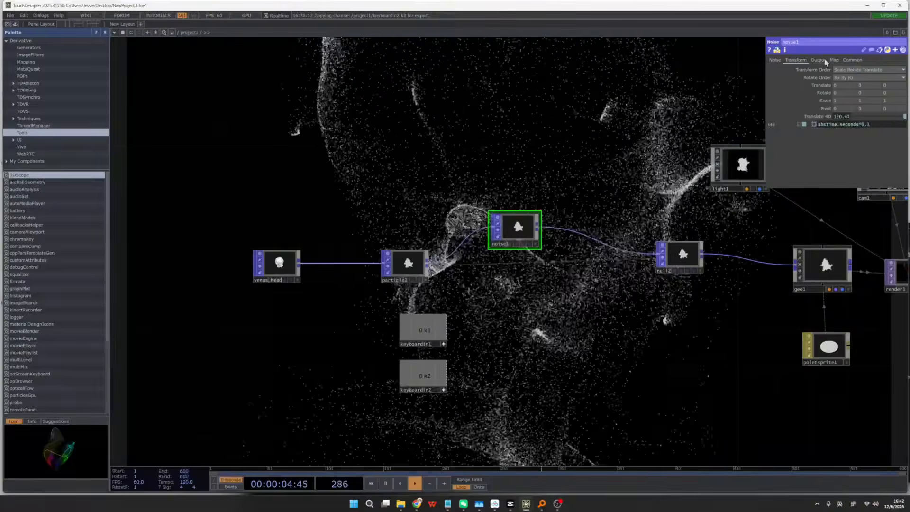
left_click(818, 60)
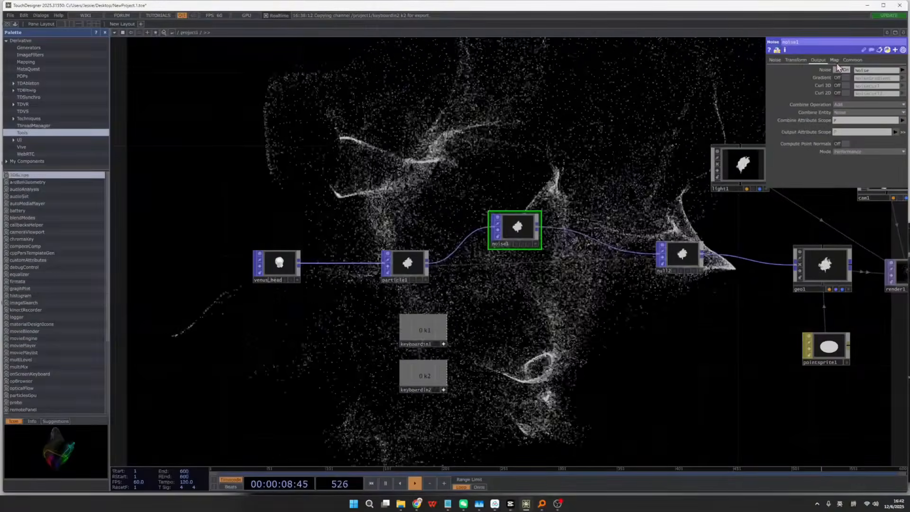
left_click(853, 60)
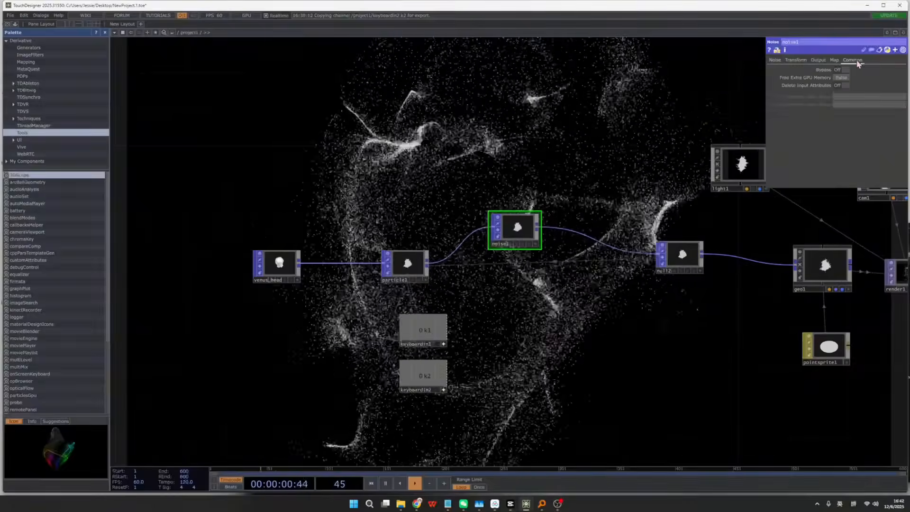
left_click(776, 60)
left_click_drag(615, 163, 599, 169)
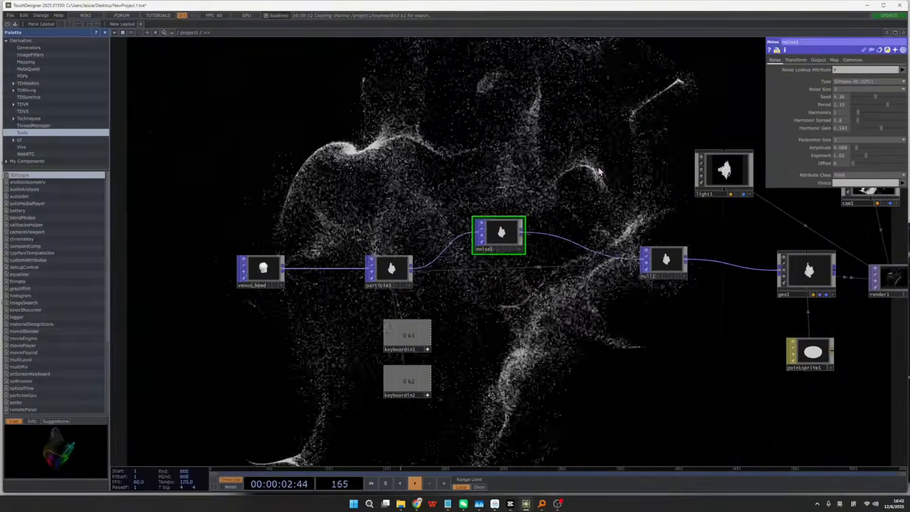
Step: Switch to the particle_model_break project and examine its feedback, noise and rendering network
left_click_drag(515, 201, 456, 219)
scroll(456, 219, "down", 3)
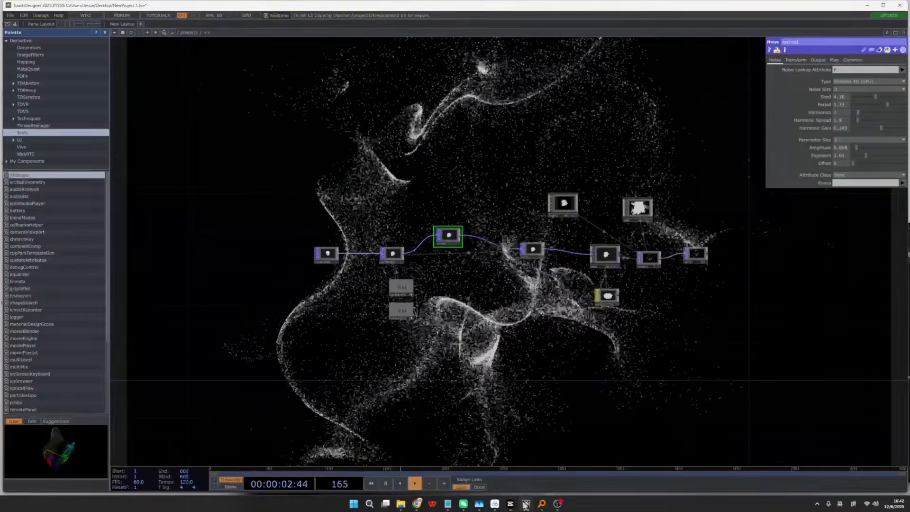
mouse_move(525, 503)
left_click(559, 481)
scroll(508, 328, "down", 10)
left_click_drag(443, 259, 453, 335)
scroll(509, 330, "up", 5)
scroll(331, 342, "down", 2)
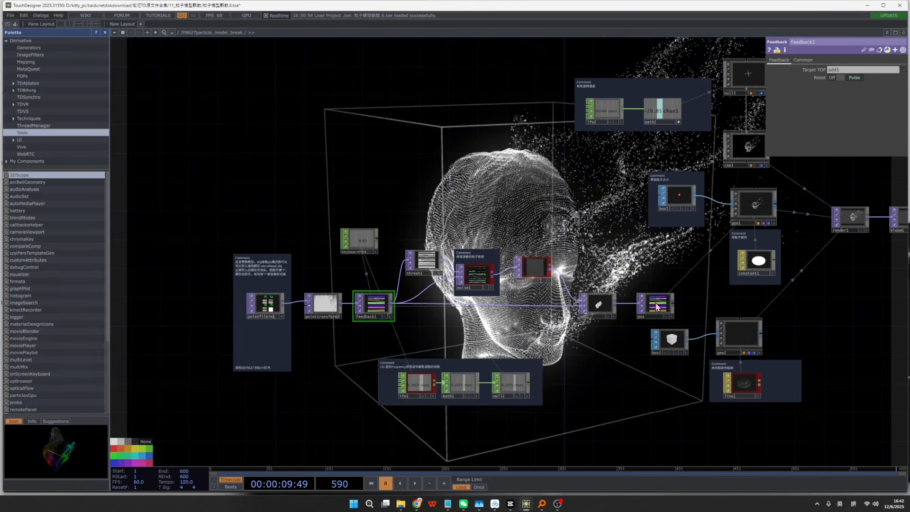
left_click_drag(712, 268, 627, 284)
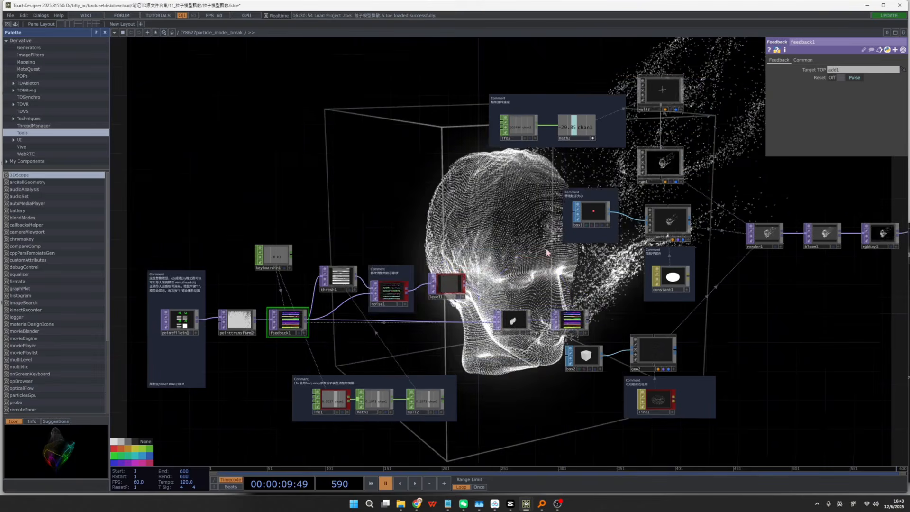
scroll(577, 289, "up", 3)
left_click_drag(557, 234, 514, 239)
Step: Return to the NewProject file and line up the Noise POP on the wire between the Particle and Null POPs
left_click(516, 488)
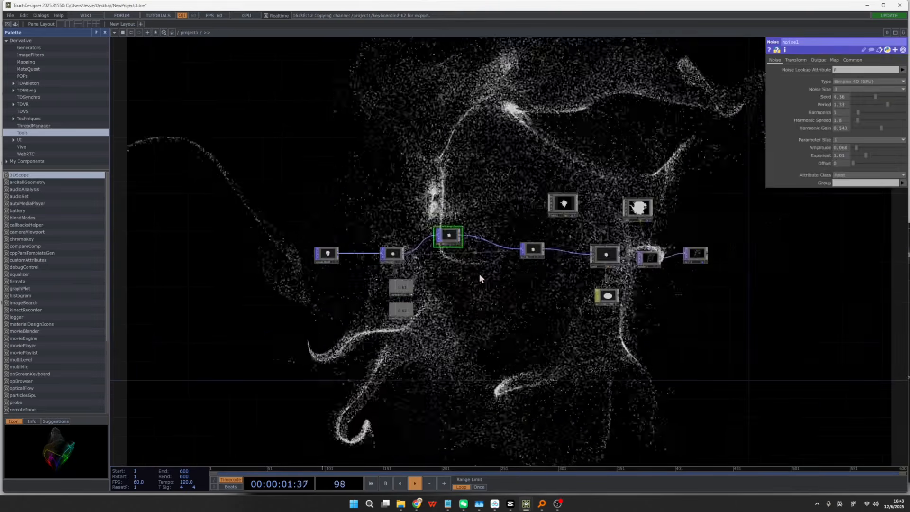
left_click_drag(438, 235, 447, 249)
scroll(447, 249, "up", 3)
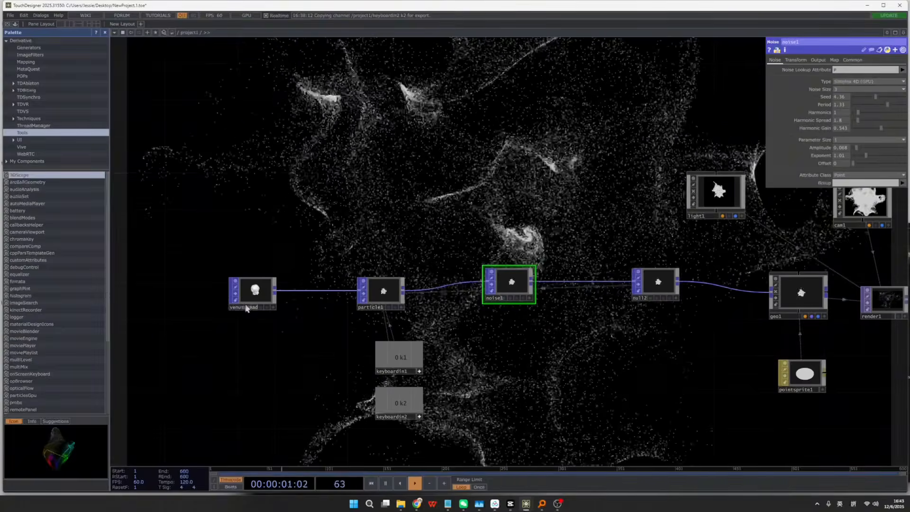
scroll(244, 300, "up", 7)
scroll(471, 275, "down", 7)
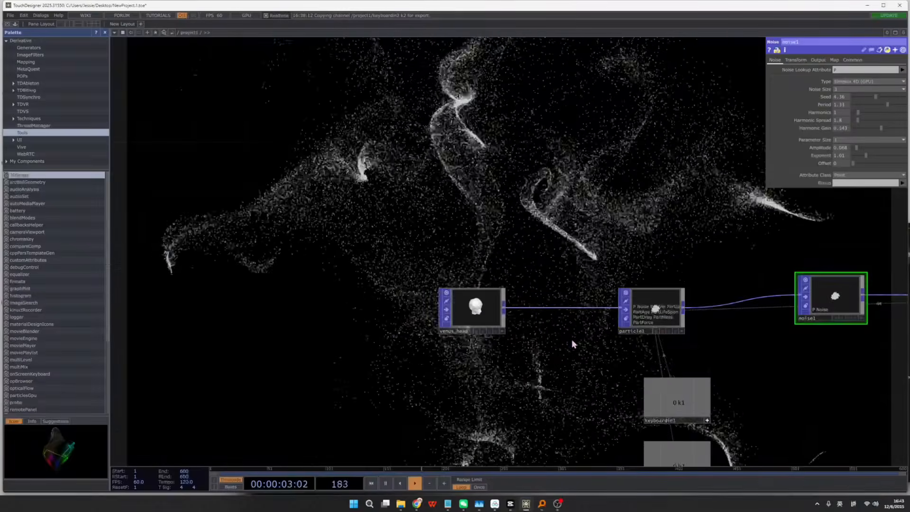
left_click_drag(679, 366, 586, 386)
left_click_drag(591, 315, 641, 328)
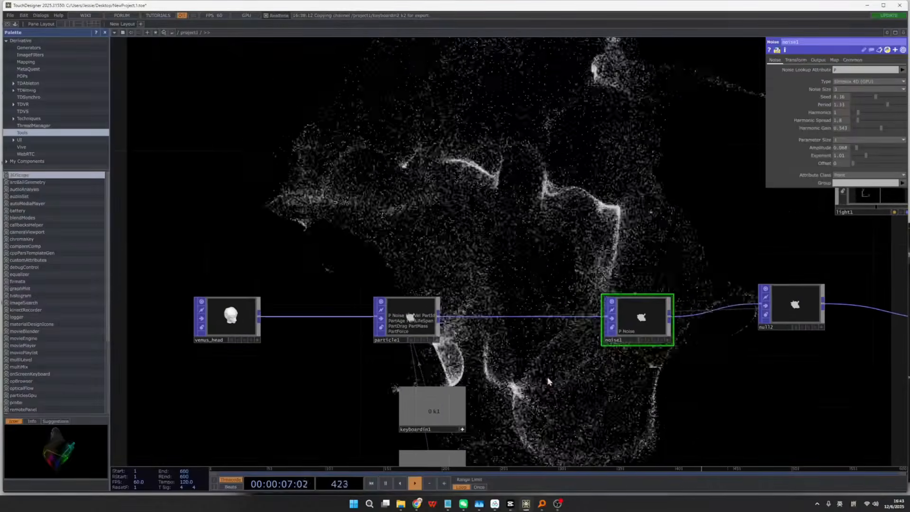
Step: Insert a Delete POP on the wire between venus_head and the Particle POP
left_click_drag(545, 374, 496, 339)
right_click(445, 284)
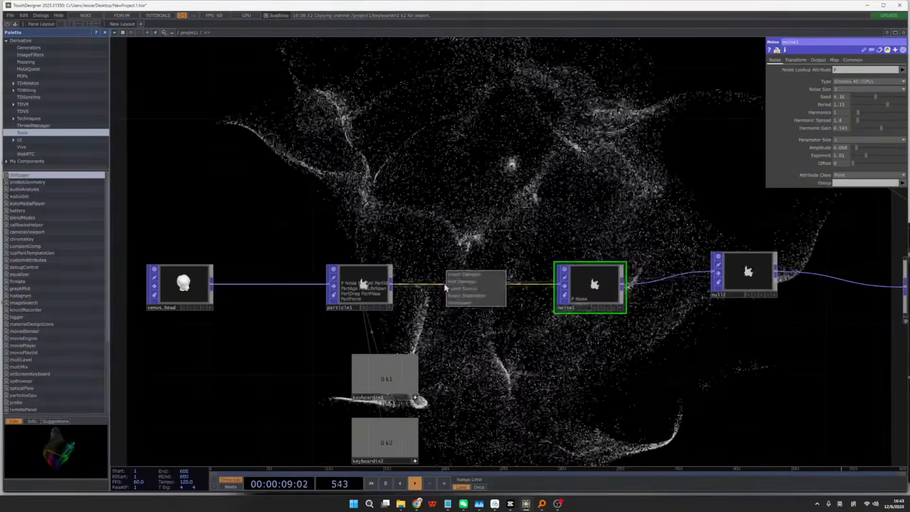
left_click(471, 277)
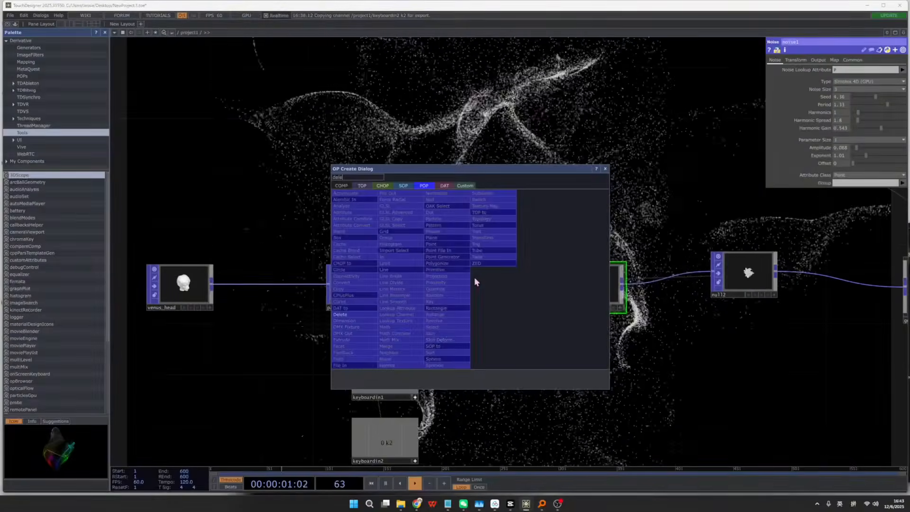
type("dele")
key("Return")
scroll(503, 284, "up", 5)
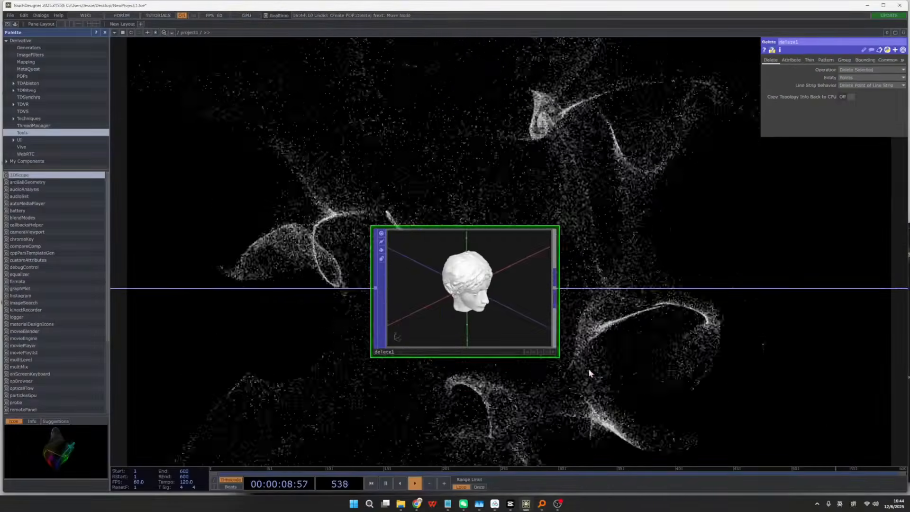
left_click(553, 353)
left_click_drag(535, 325, 501, 322)
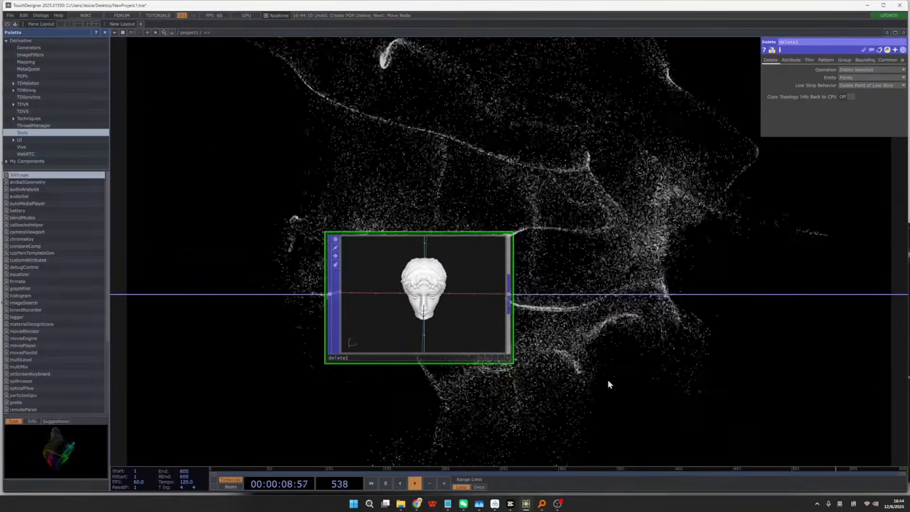
Step: Set the Delete POP to remove points by the P(0) attribute, cutting away one half of the head
left_click(791, 60)
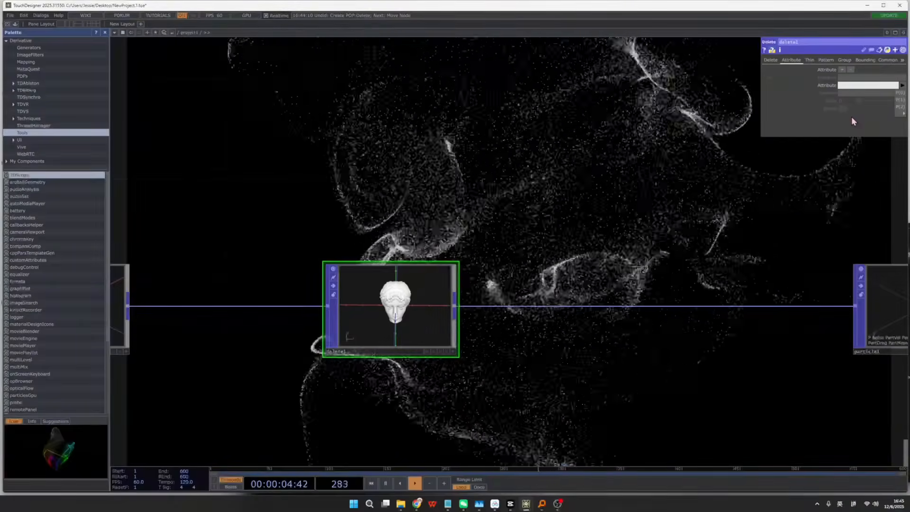
left_click(902, 86)
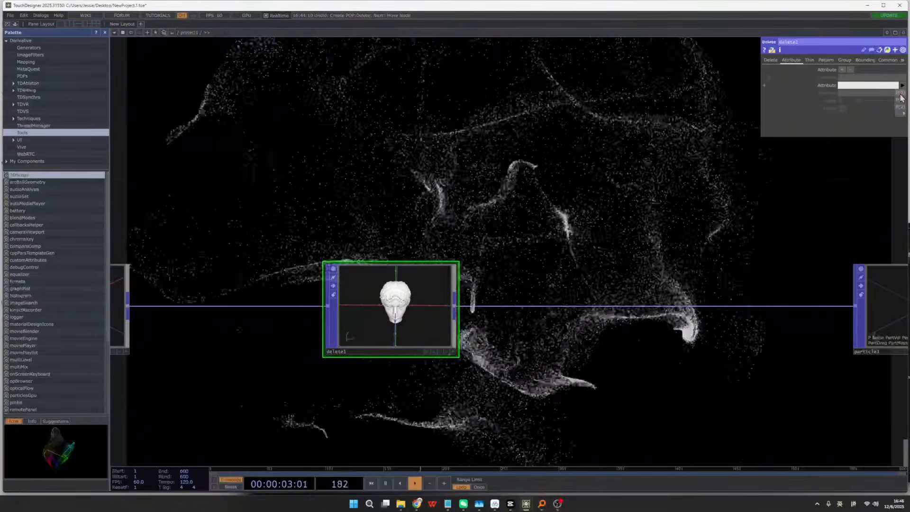
left_click(899, 94)
left_click_drag(590, 257, 645, 253)
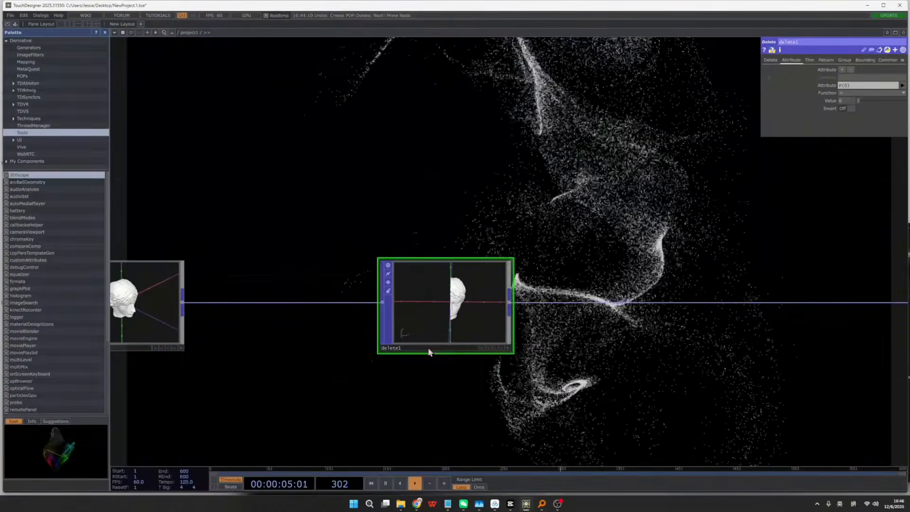
scroll(445, 305, "up", 5)
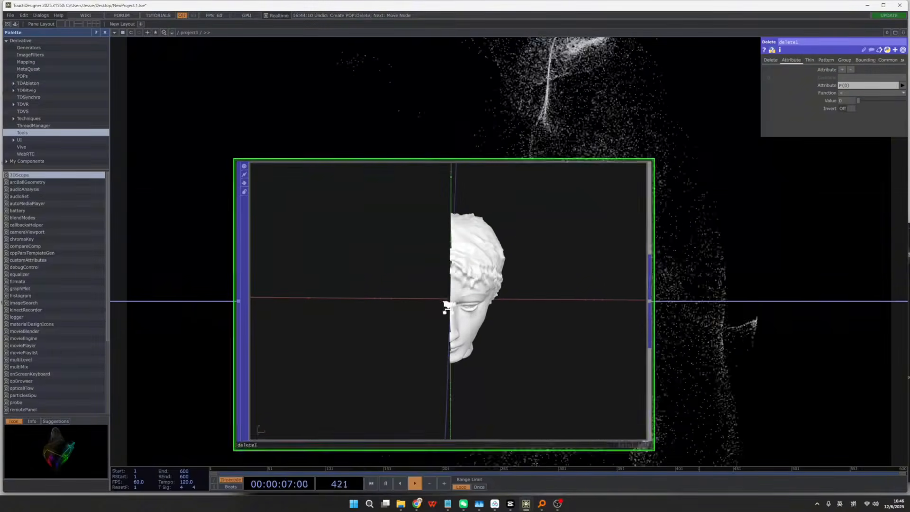
scroll(445, 306, "down", 5)
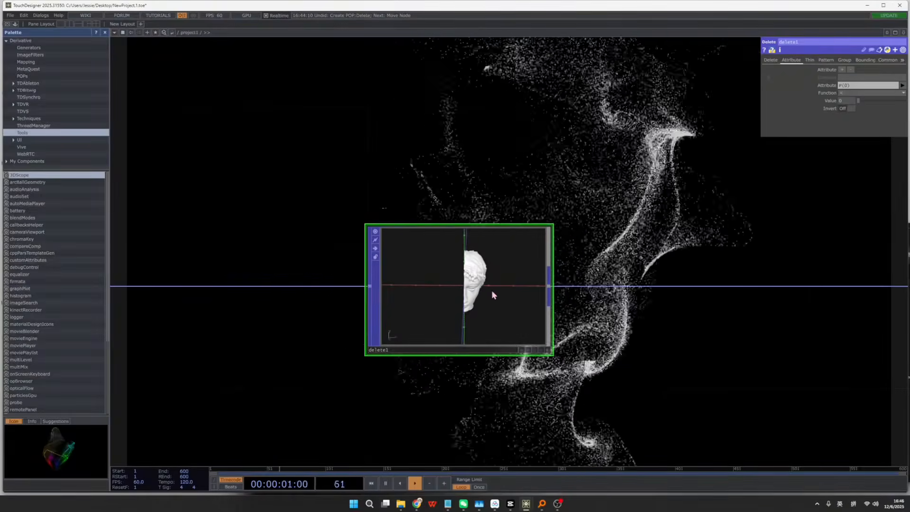
scroll(492, 287, "down", 2)
scroll(491, 286, "down", 4)
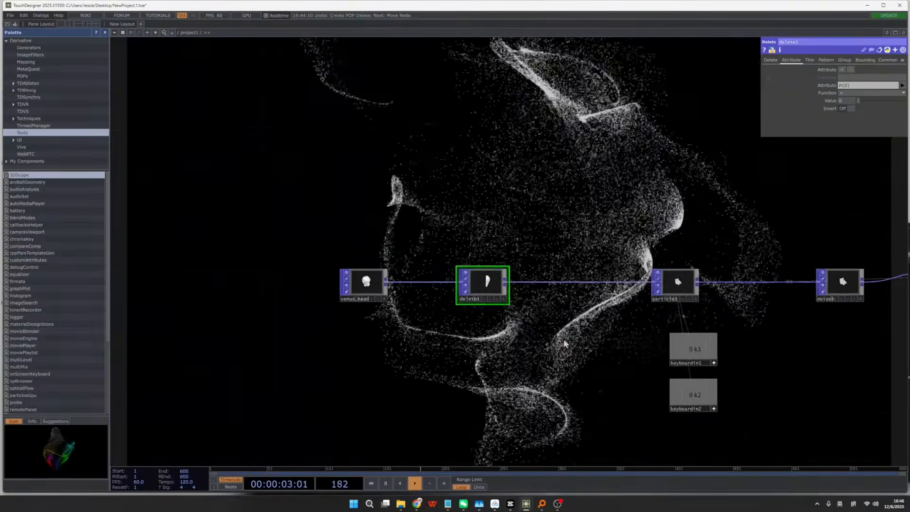
Step: Duplicate the Delete POP and place the copy beneath it, also fed from venus_head
left_click_drag(560, 344, 519, 360)
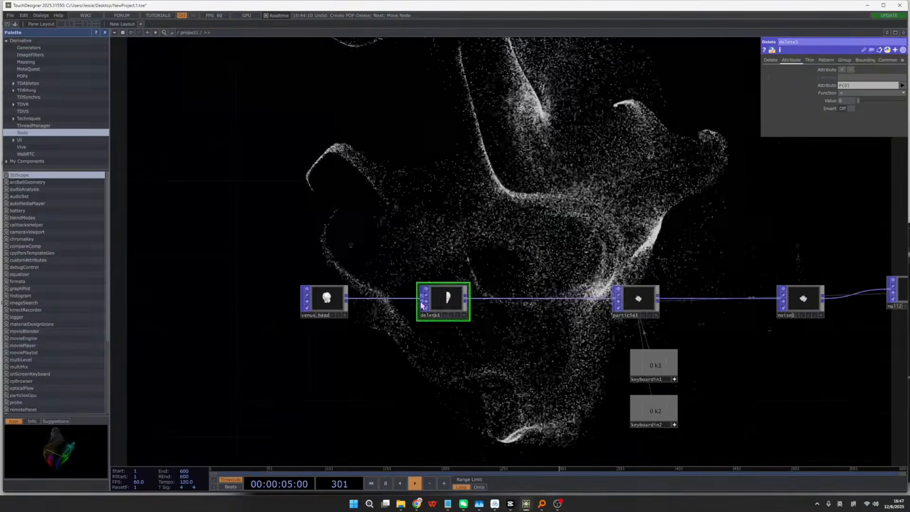
scroll(419, 298, "up", 5)
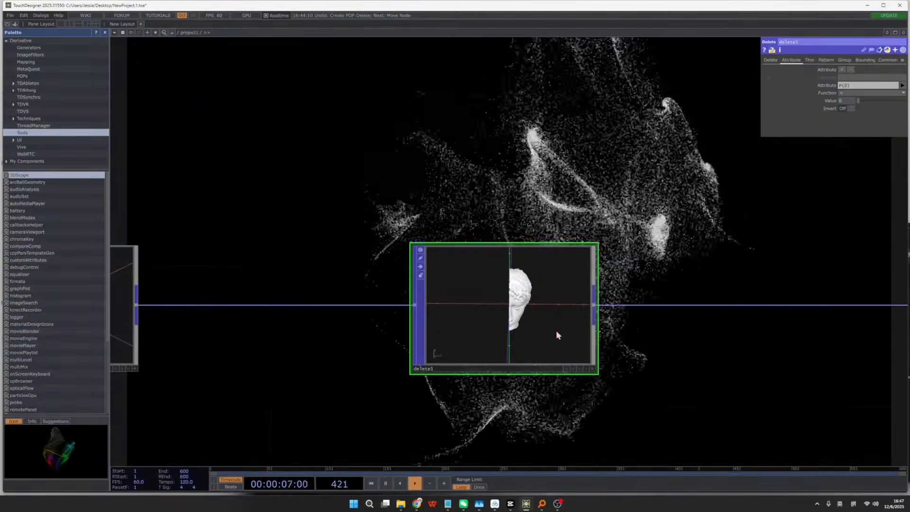
left_click_drag(610, 235, 426, 304)
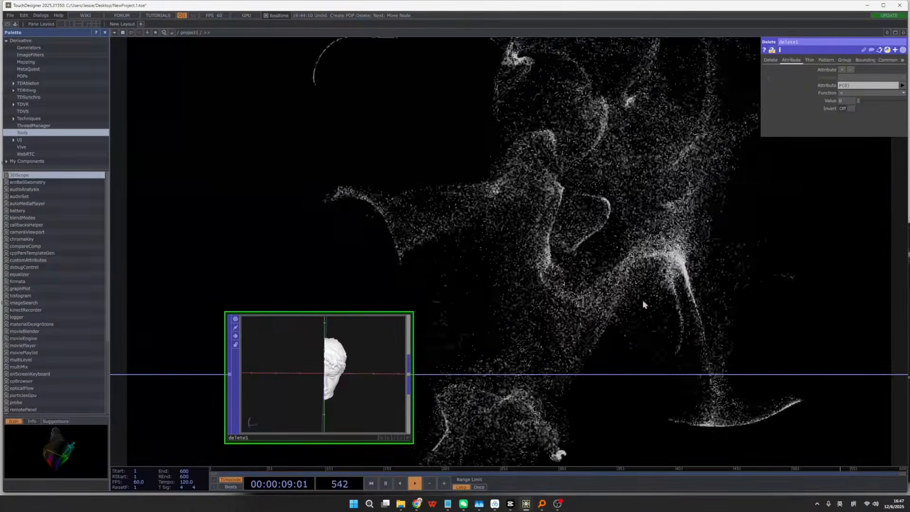
scroll(546, 186, "down", 1)
scroll(545, 189, "down", 4)
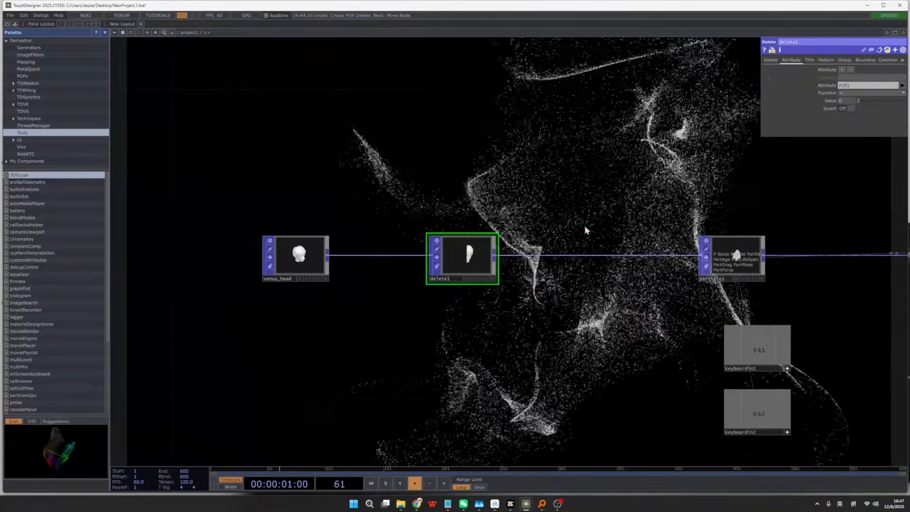
left_click_drag(501, 271, 511, 239)
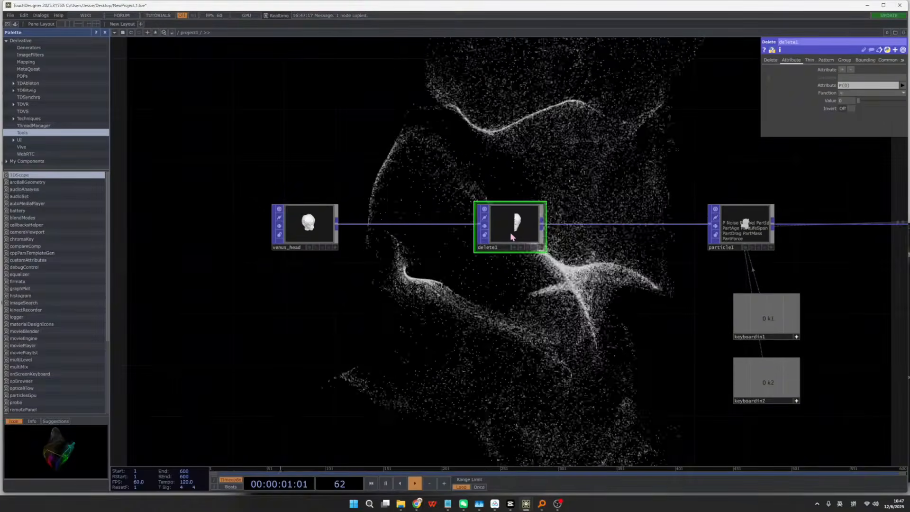
key("ctrl+v")
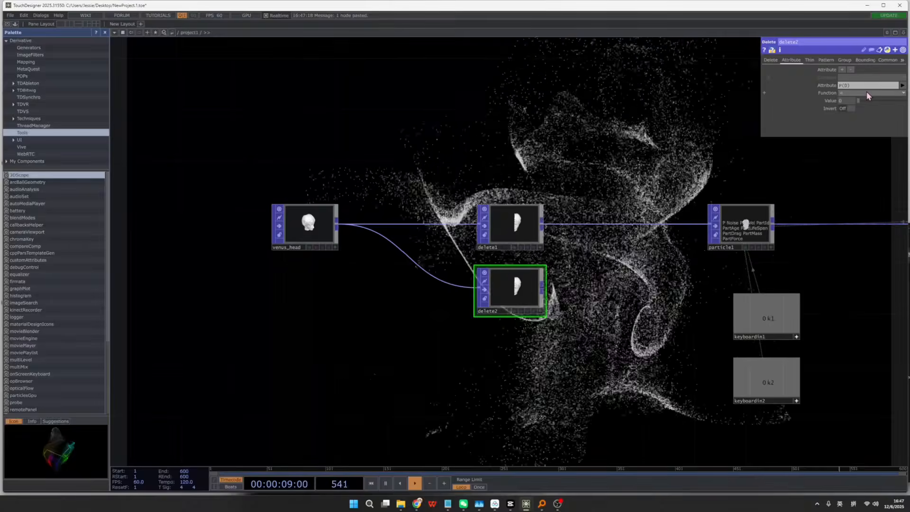
Step: Set the copied Delete POP's attribute function to > so that it keeps the opposite half of the head
left_click(866, 92)
left_click(844, 116)
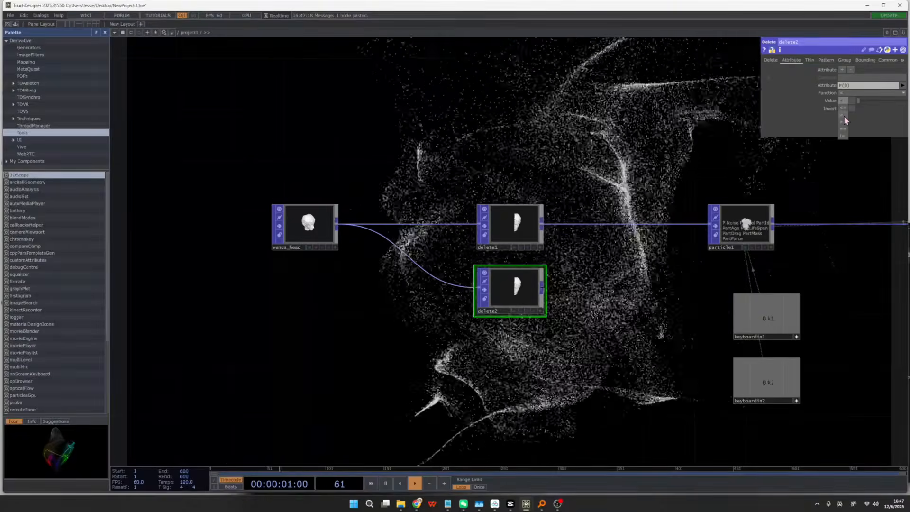
left_click_drag(660, 311, 628, 327)
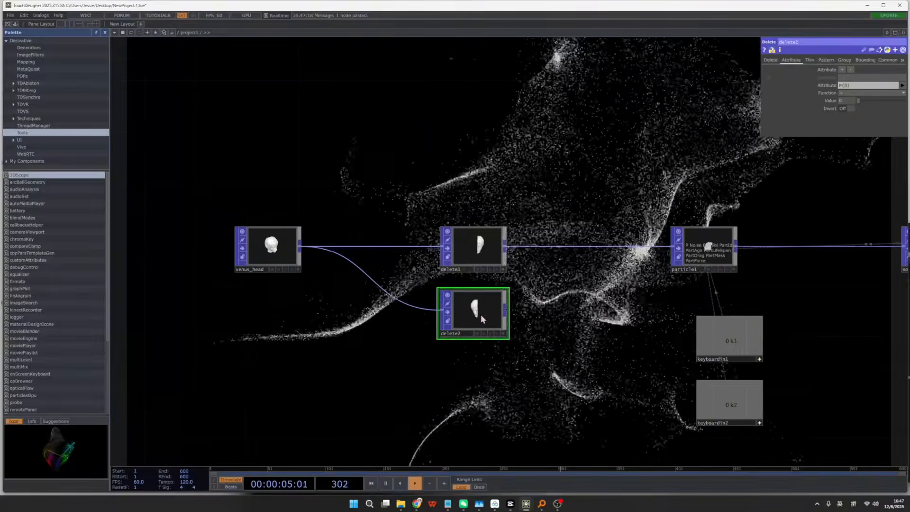
scroll(480, 284, "up", 2)
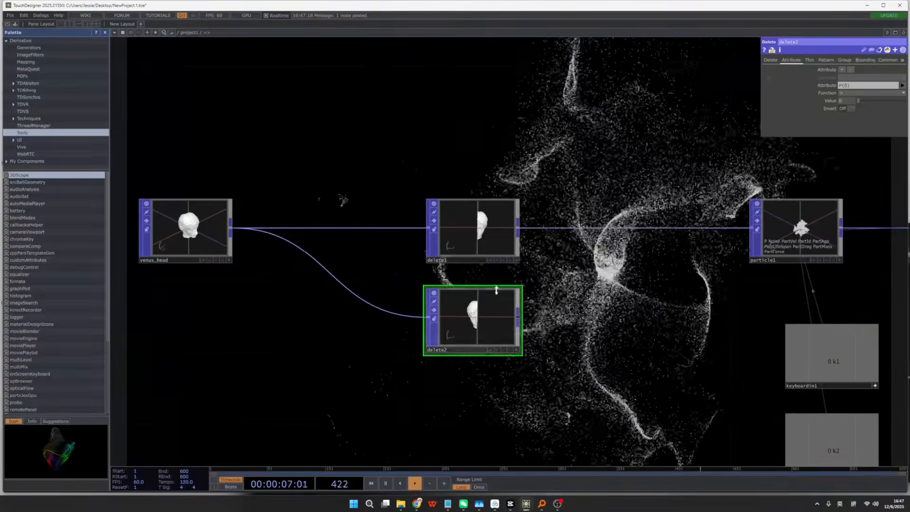
Step: Move the copied Delete POP clear of the main chain and feed it into a new Geometry COMP
scroll(520, 343, "down", 10)
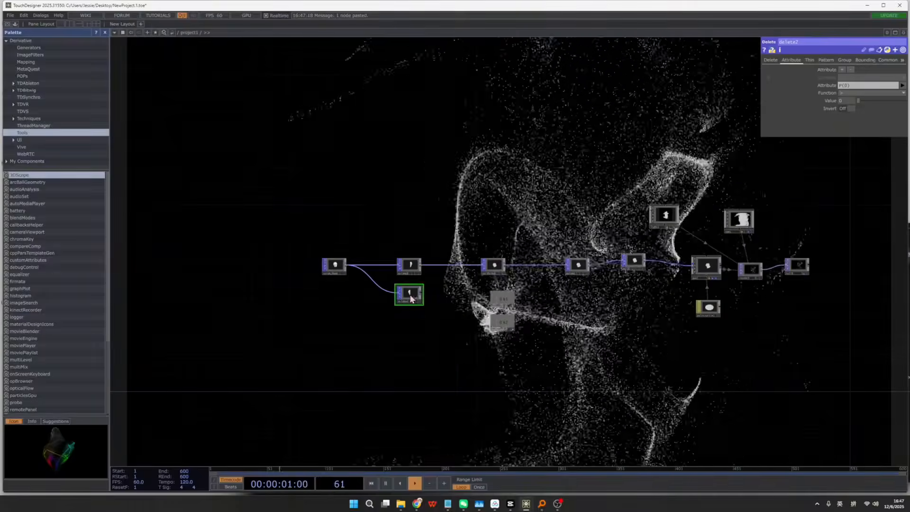
left_click_drag(410, 298, 457, 364)
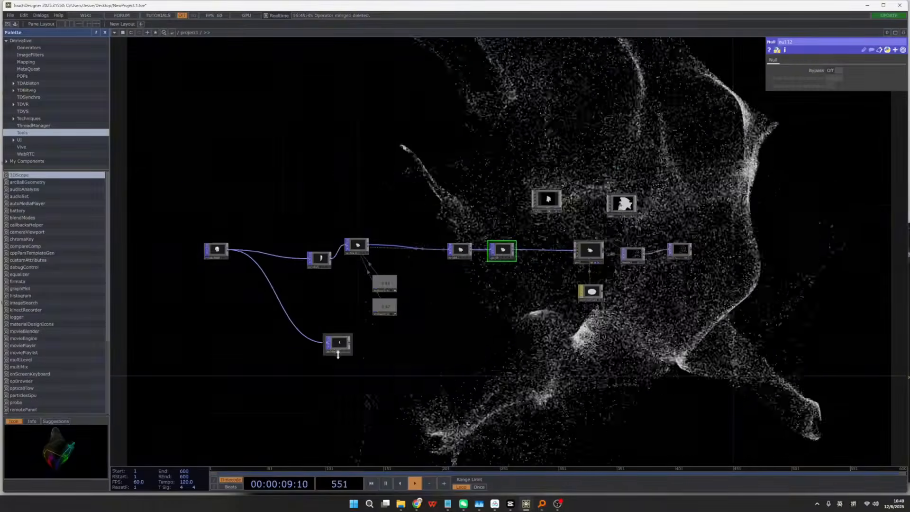
scroll(362, 337, "up", 5)
key("Tab")
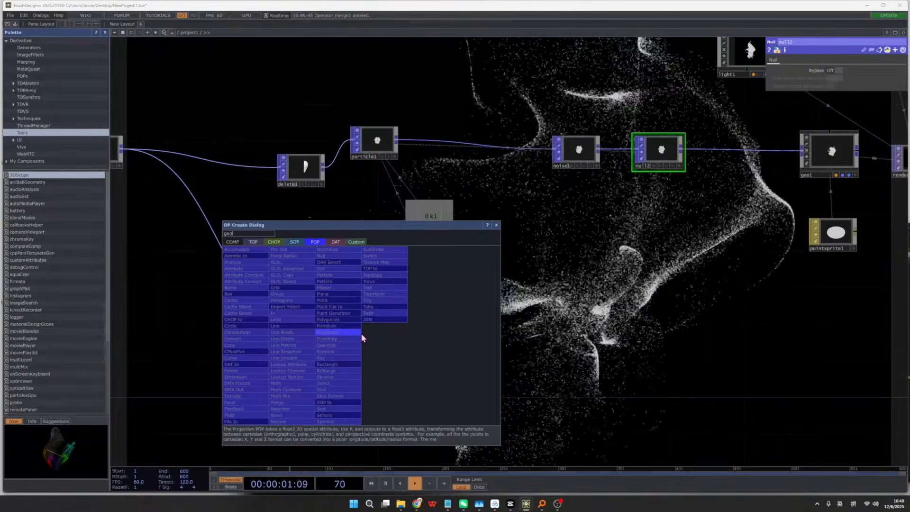
type("geo")
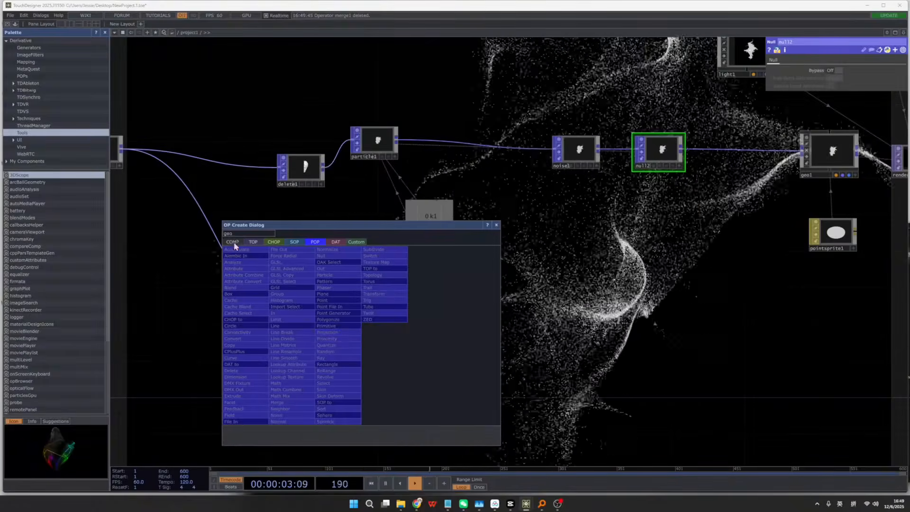
left_click(233, 243)
left_click(242, 309)
left_click(526, 325)
scroll(524, 345, "down", 4)
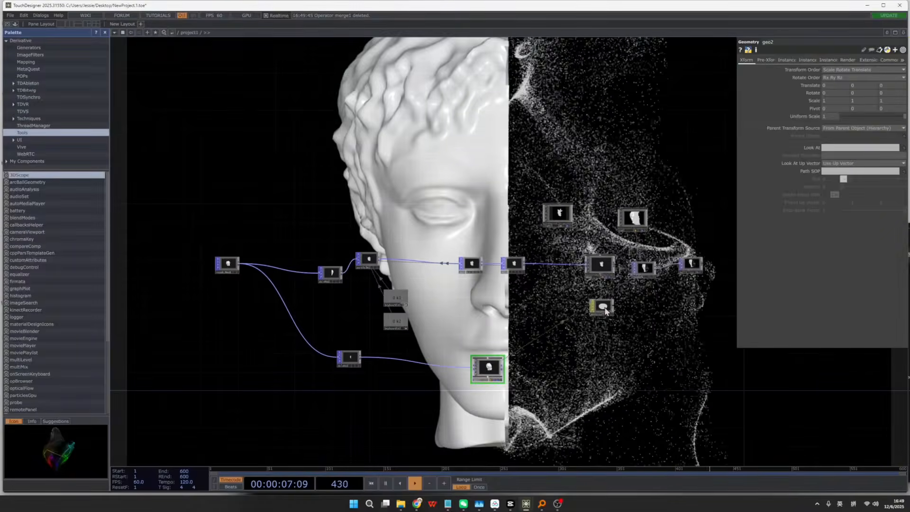
Step: Create a Point Sprite MAT for the new Geometry COMP
right_click(484, 274)
left_click(509, 279)
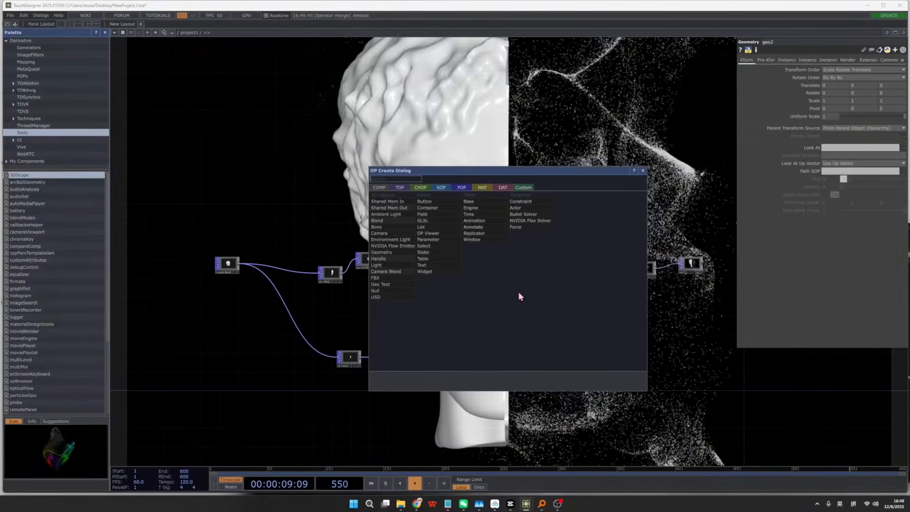
type("poin")
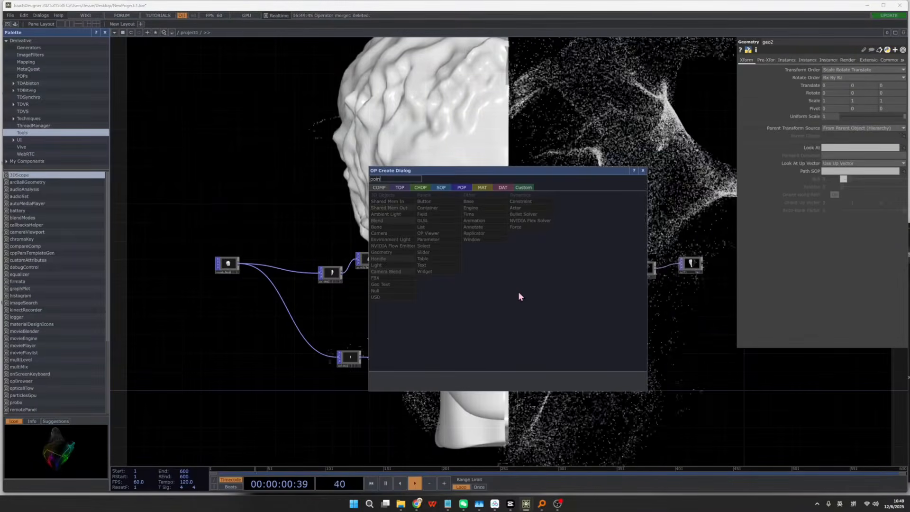
left_click(482, 187)
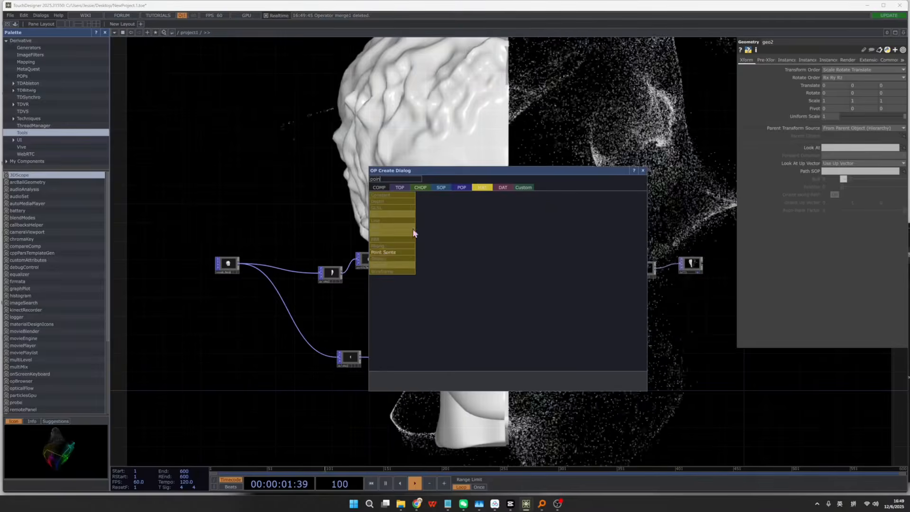
left_click(389, 252)
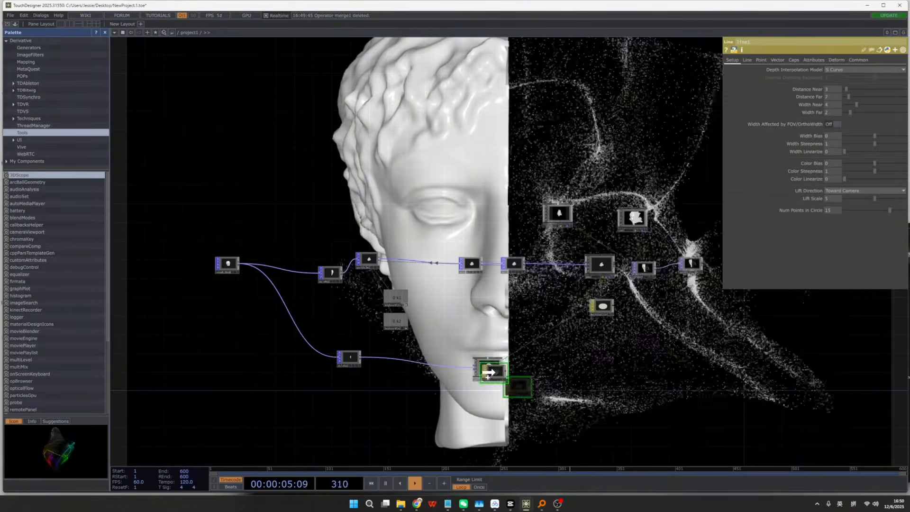
Step: Assign the Line MAT to the new Geometry COMP as its material
left_click(519, 388)
left_click_drag(571, 367, 570, 352)
Step: Switch the Line MAT from drawing lines to drawing points, with a point size multiplier of 0.26
left_click(748, 60)
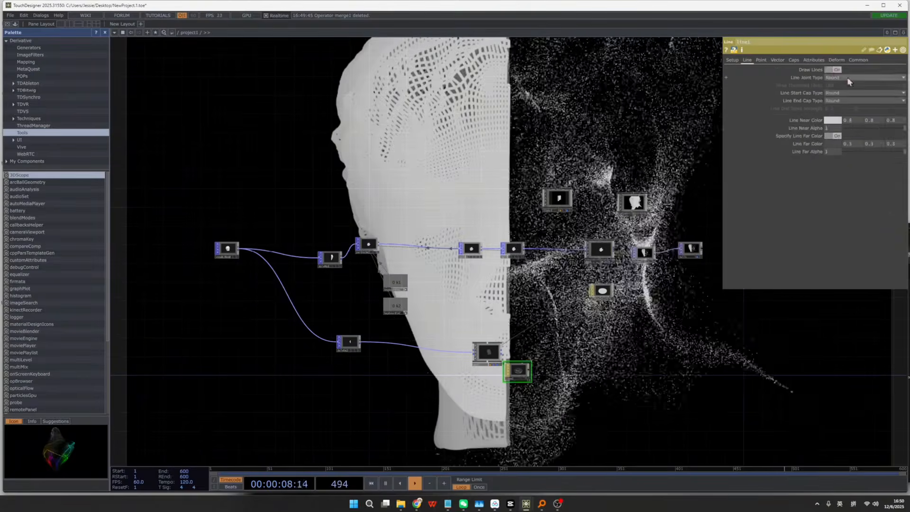
left_click(763, 60)
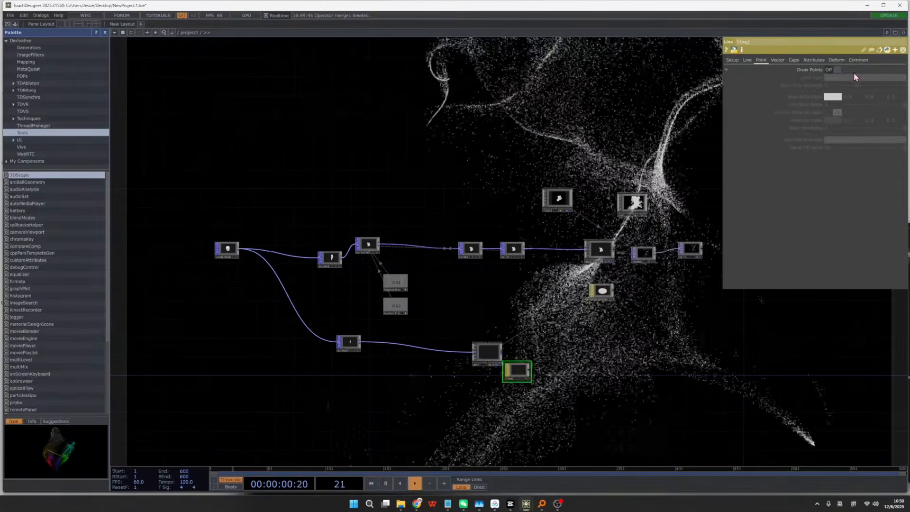
left_click(833, 70)
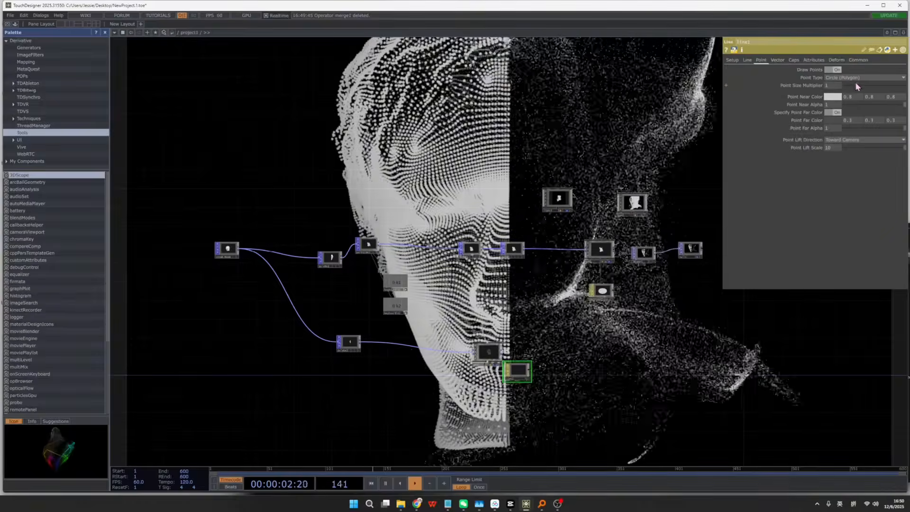
left_click_drag(847, 85, 847, 85)
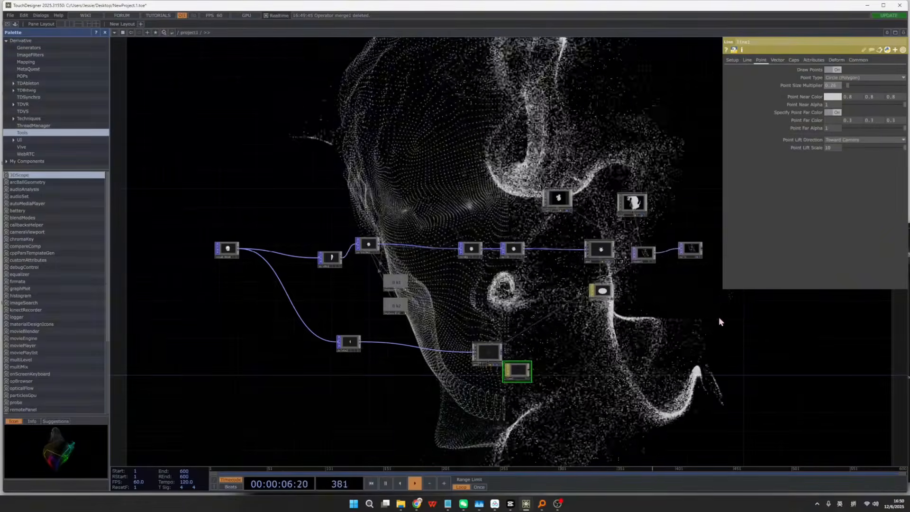
left_click_drag(848, 85, 847, 85)
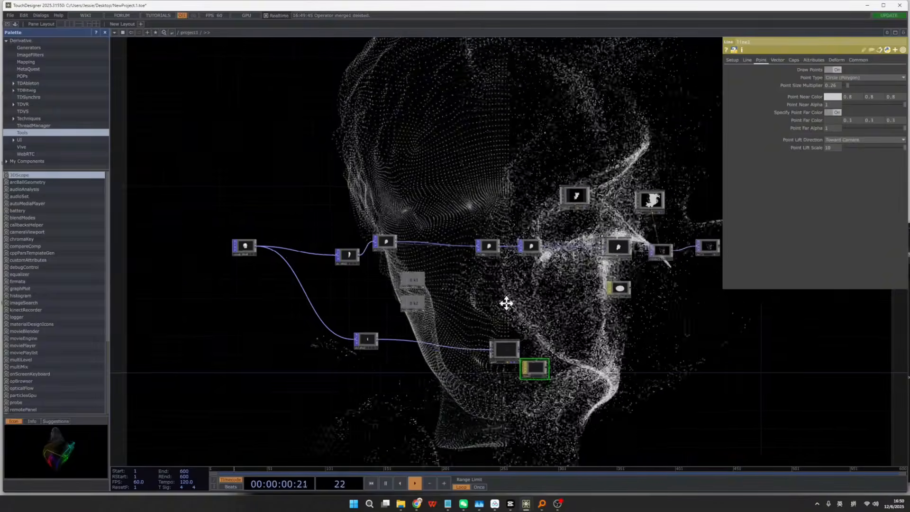
Step: Copy the attribute Value parameter of delete1 and link the Value of delete2 to it
left_click(366, 260)
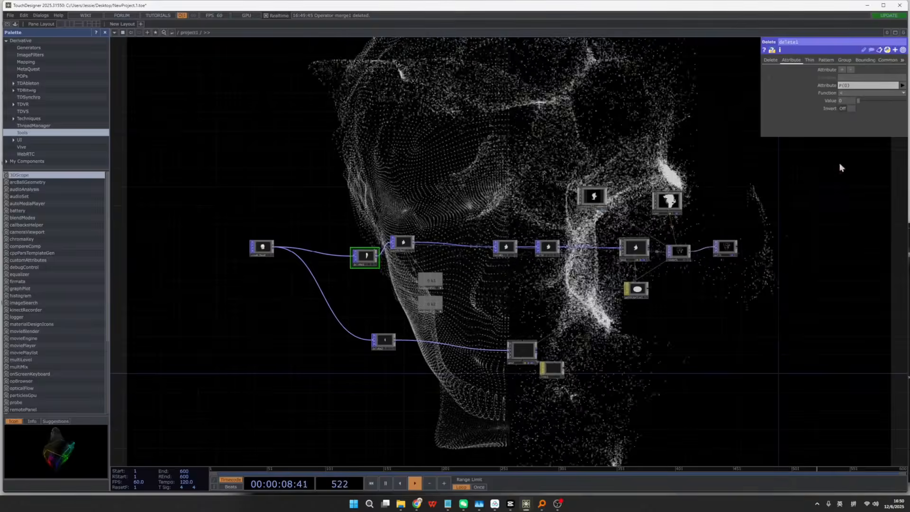
right_click(848, 101)
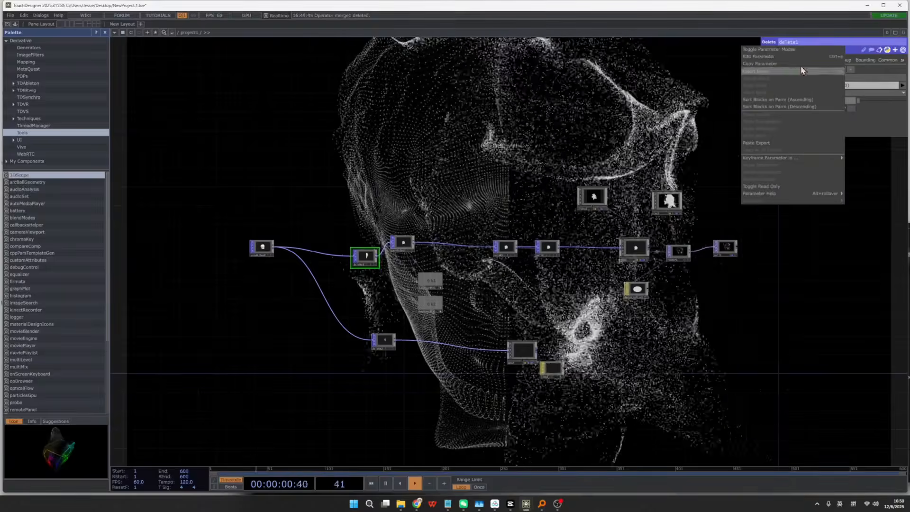
left_click(797, 66)
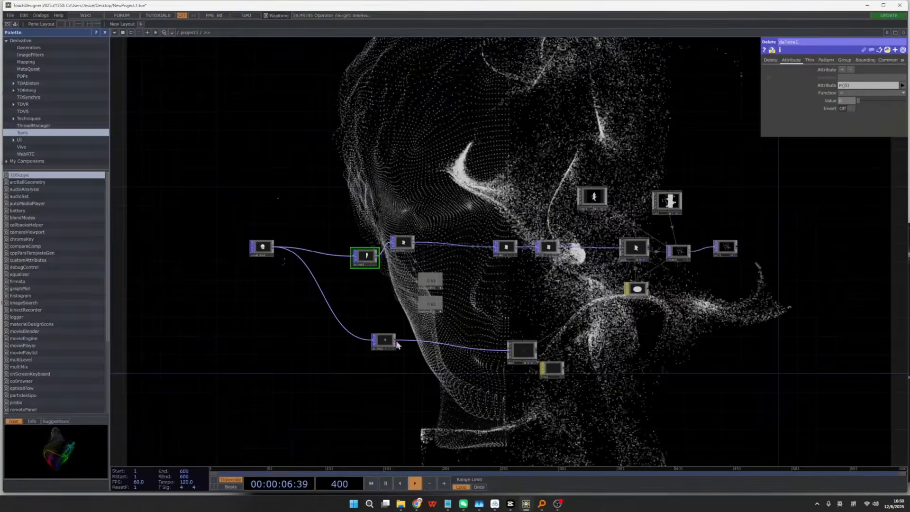
right_click(846, 103)
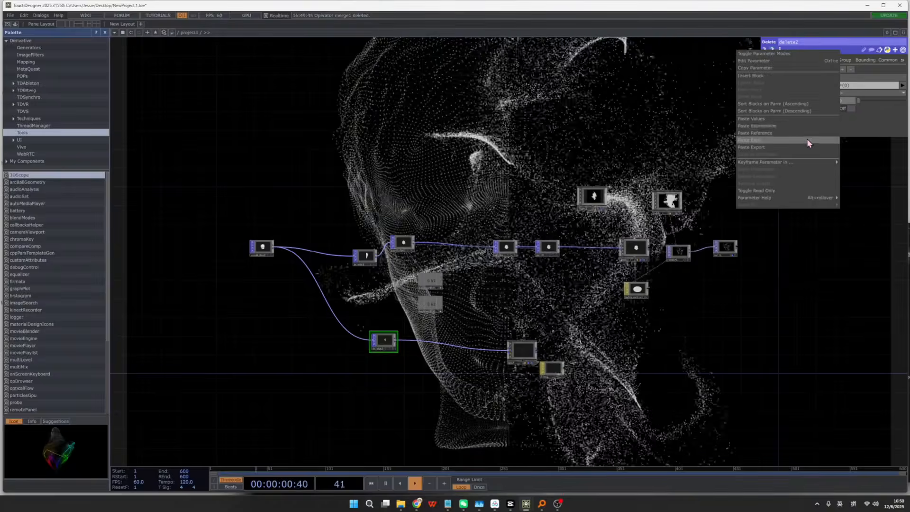
left_click(807, 139)
Step: Vary the attribute Value of delete1 up to about 0.8 to test the linked split of the head
left_click_drag(433, 378, 477, 377)
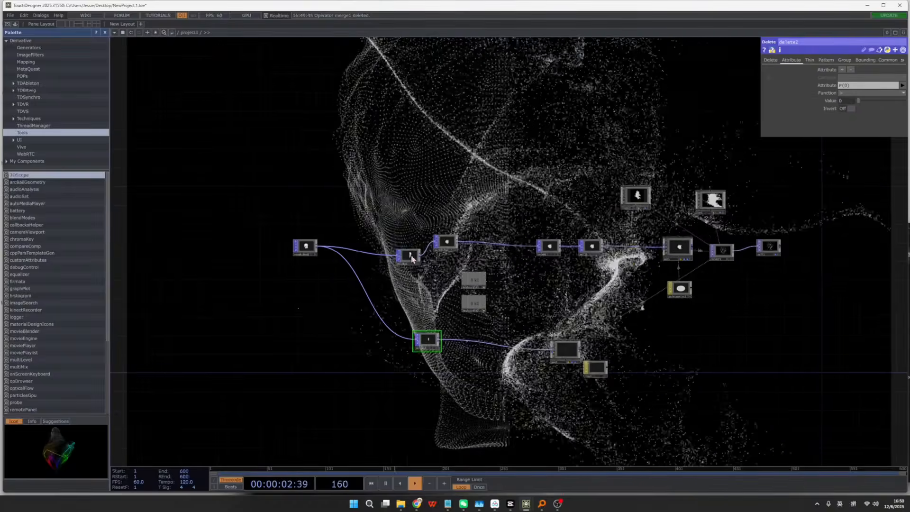
mouse_move(857, 100)
left_mouse_down()
mouse_move(883, 98)
mouse_move(869, 101)
left_mouse_up()
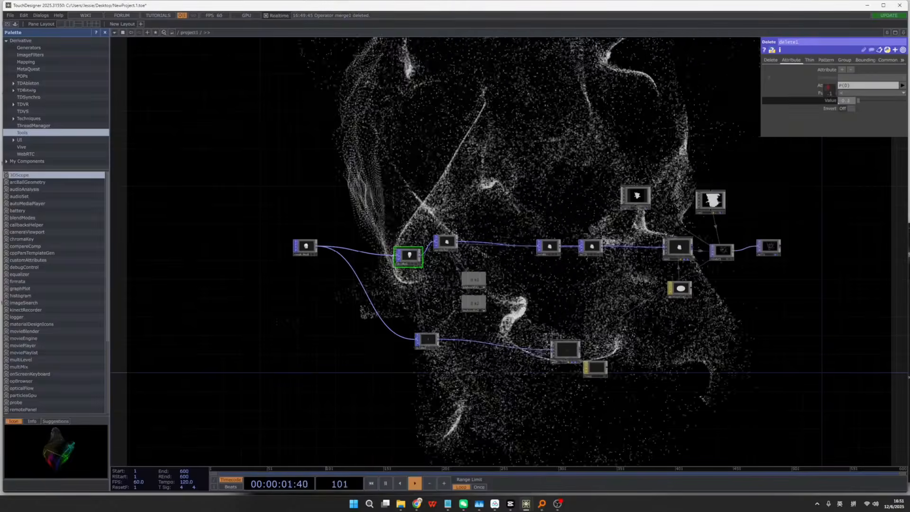
middle_click_drag(834, 100, 832, 90)
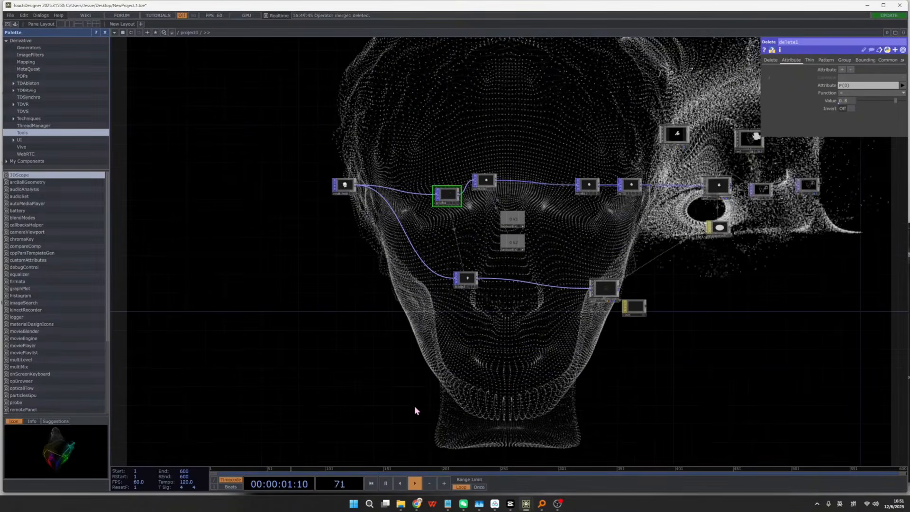
Step: Create an LFO CHOP below the two Delete POPs
right_click(436, 275)
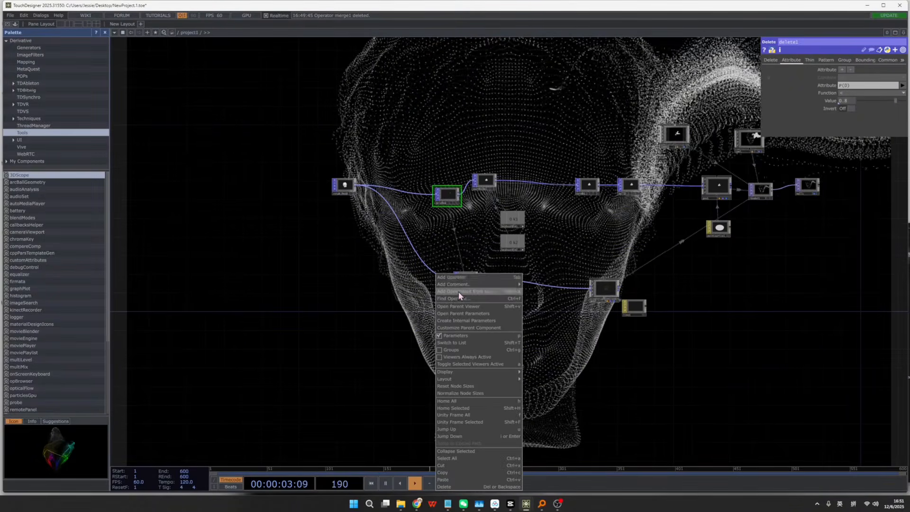
left_click(457, 278)
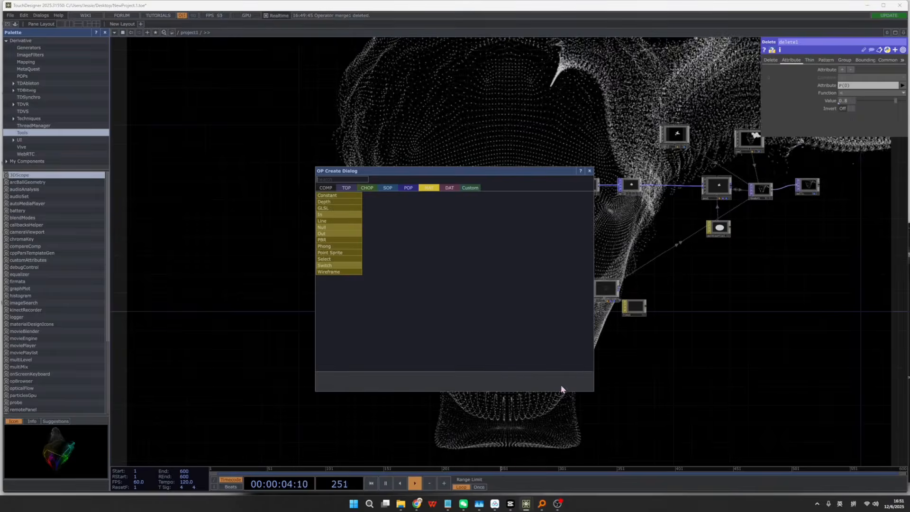
left_click(367, 188)
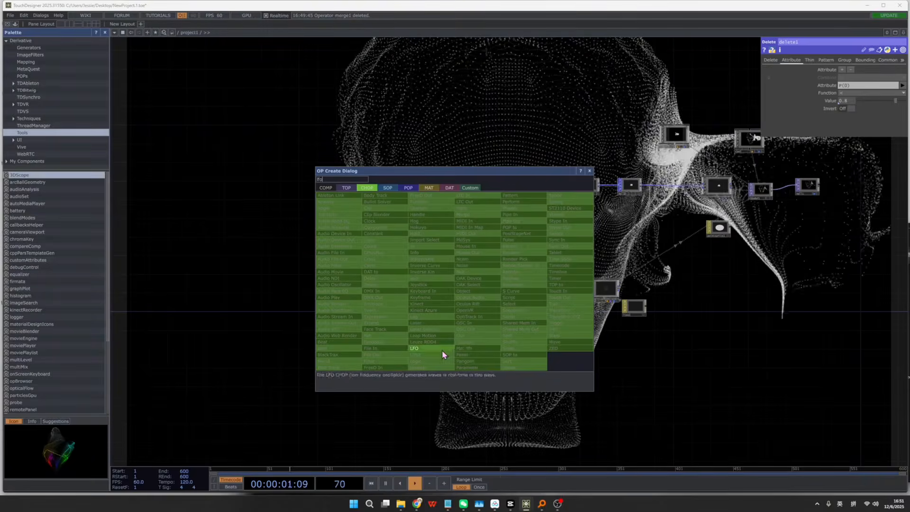
type("lfo")
left_click(442, 351)
left_click(420, 388)
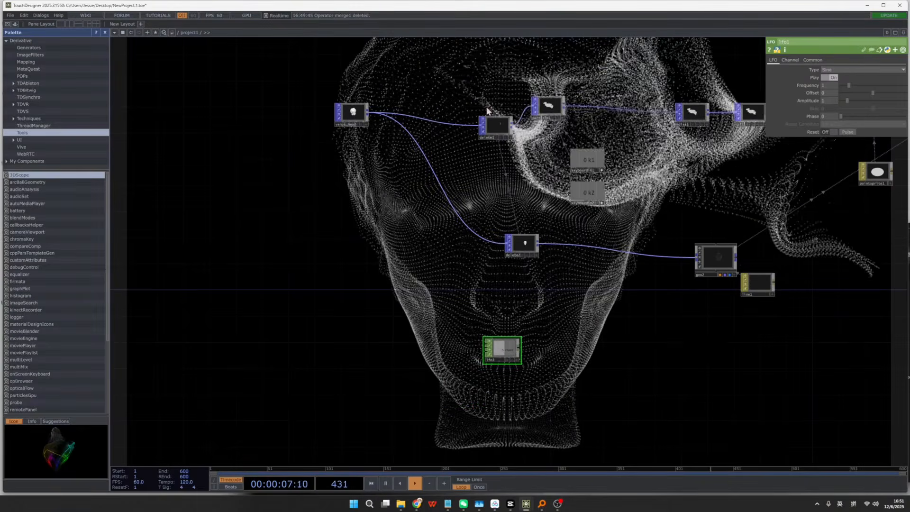
Step: Drive the attribute Value of delete1 with a CHOP reference to lfo1's chan1 and set the LFO frequency to 0.03
scroll(349, 112, "up", 15)
scroll(386, 126, "up", 3)
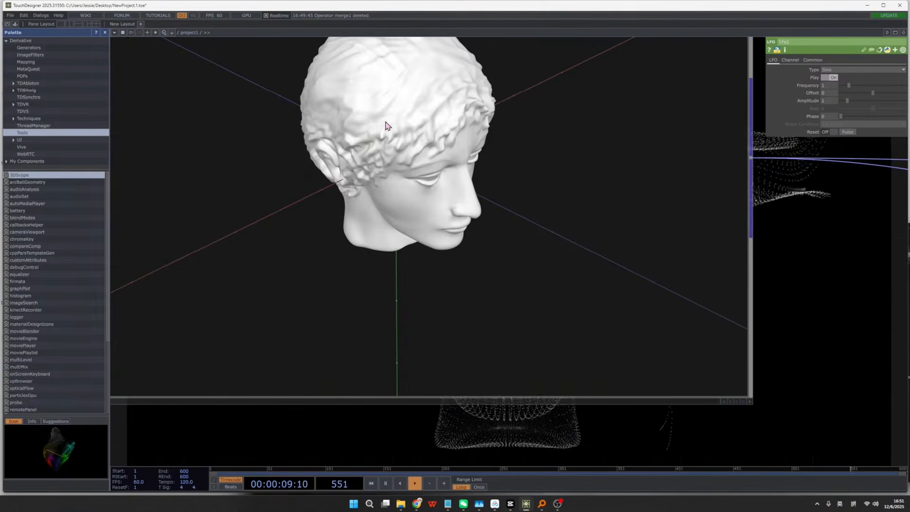
scroll(386, 125, "down", 8)
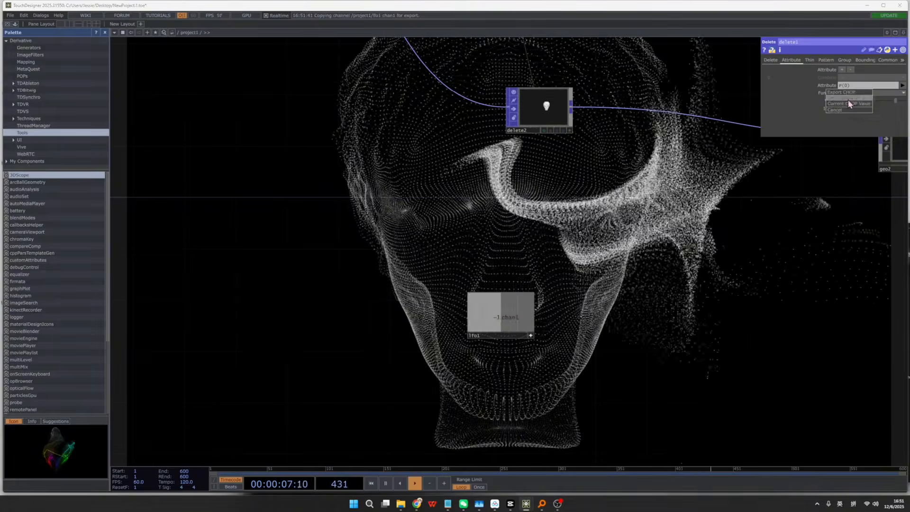
left_click(849, 98)
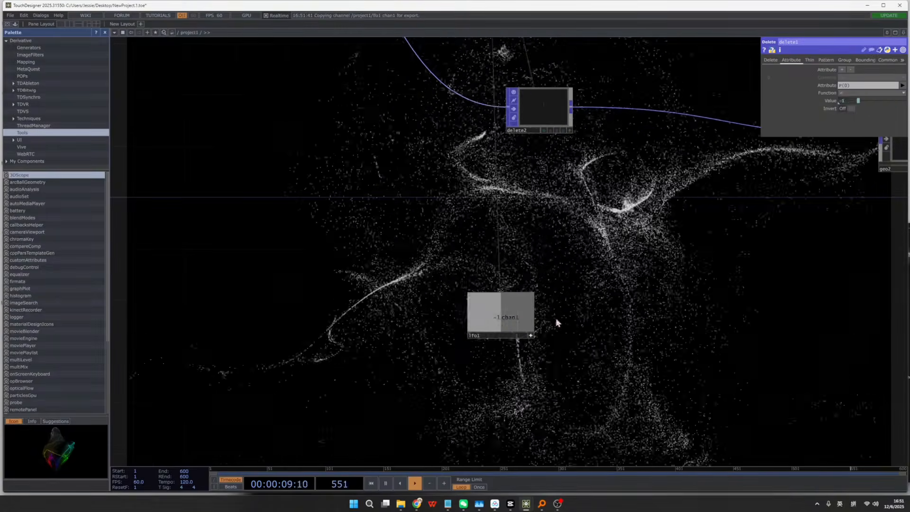
left_click(521, 313)
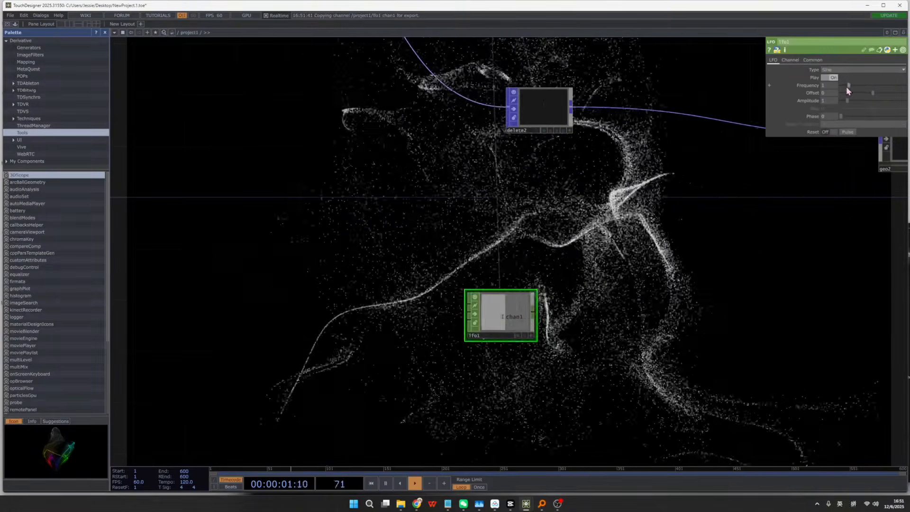
left_click_drag(848, 85, 842, 85)
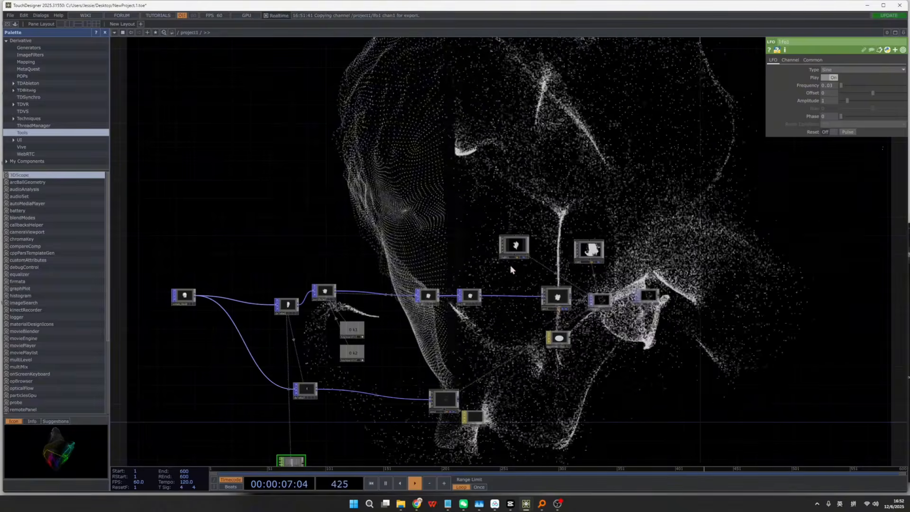
Step: Add a Null COMP to the network above cam1
scroll(486, 224, "up", 3)
scroll(486, 223, "up", 3)
left_click_drag(635, 179, 431, 179)
left_click_drag(475, 150, 473, 212)
right_click(469, 139)
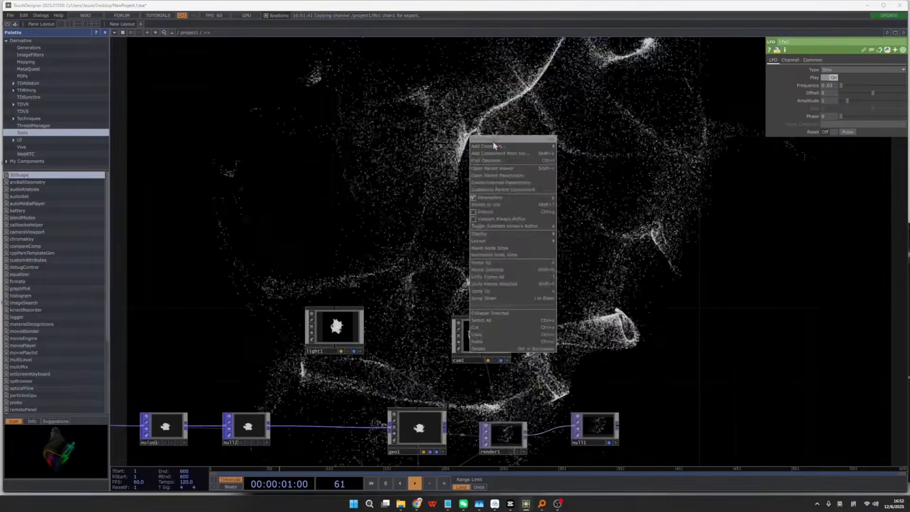
left_click(492, 147)
left_click(363, 49)
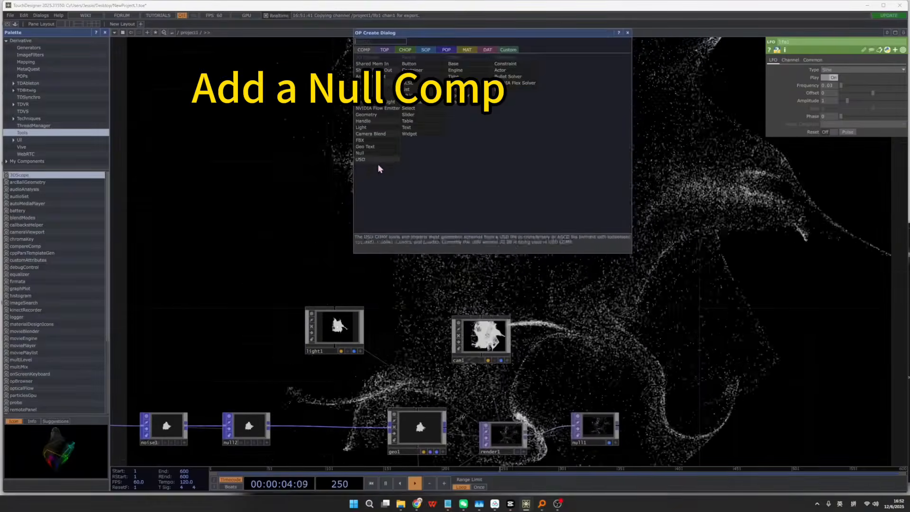
left_click(377, 152)
left_click(488, 291)
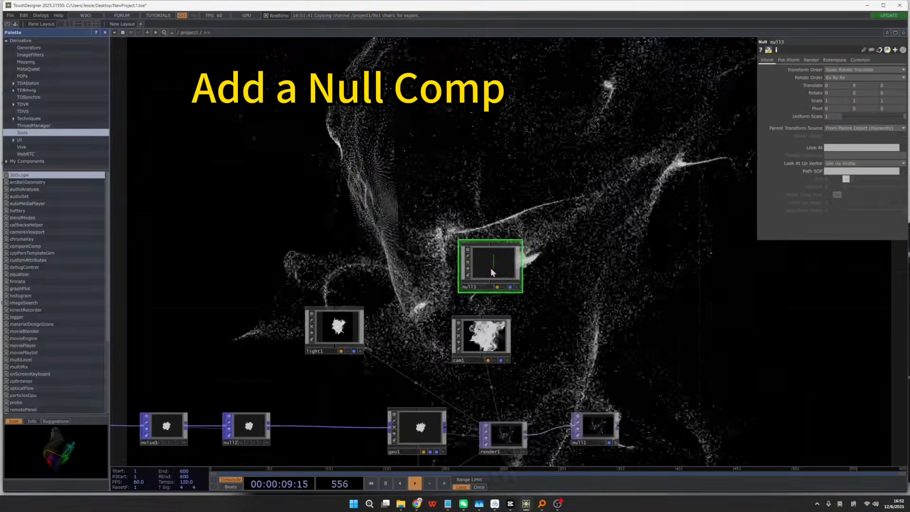
Step: Adjust the position of the Null COMP above cam1 and assign it as the camera's Look At target
left_click_drag(505, 265, 497, 256)
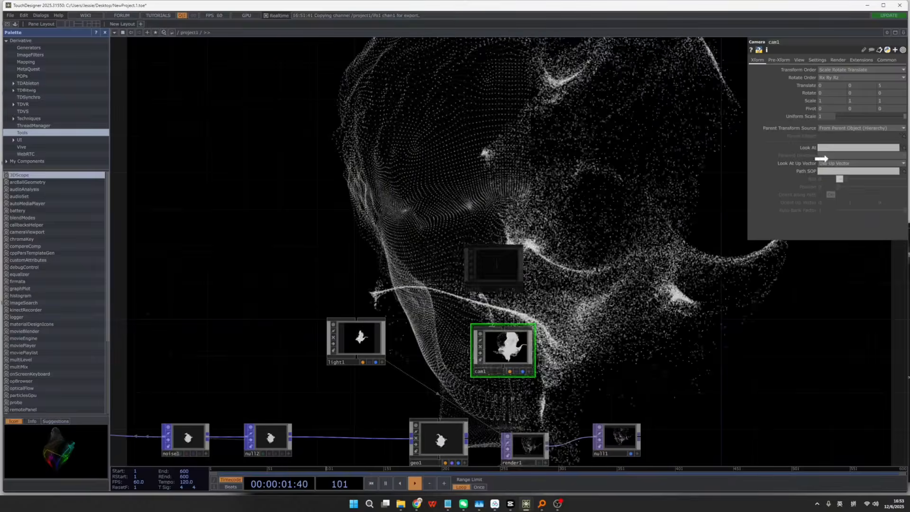
left_click_drag(496, 276, 827, 148)
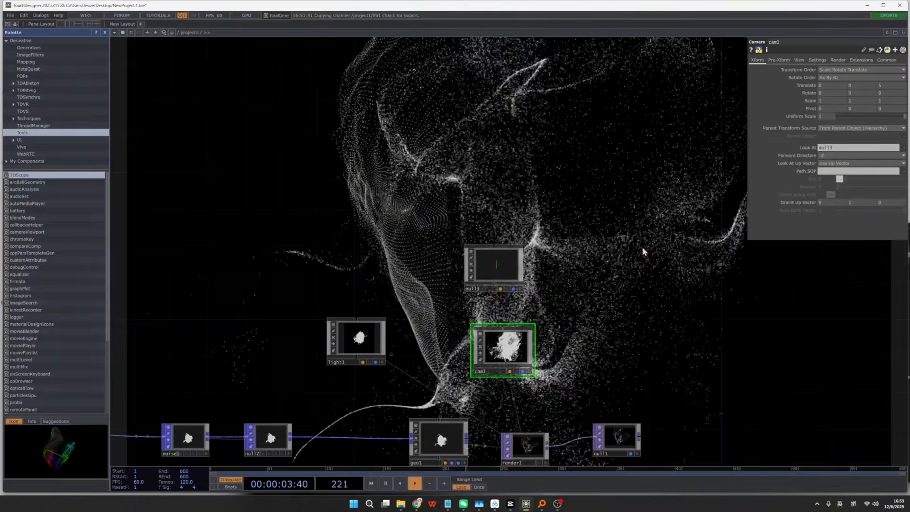
left_click(495, 265)
Step: Bypass lfo1, the LFO CHOP that drives the Delete POPs
scroll(628, 175, "down", 6)
scroll(398, 377, "up", 5)
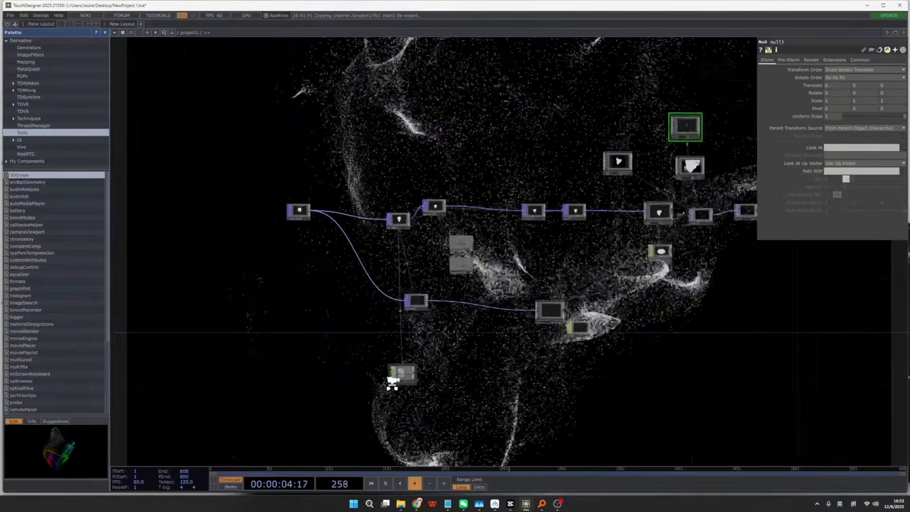
left_click(400, 371)
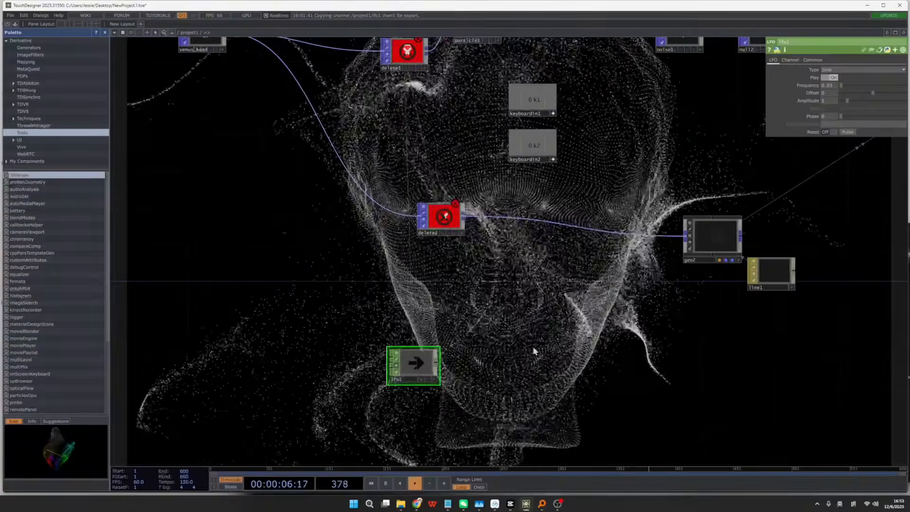
left_click_drag(532, 351, 479, 409)
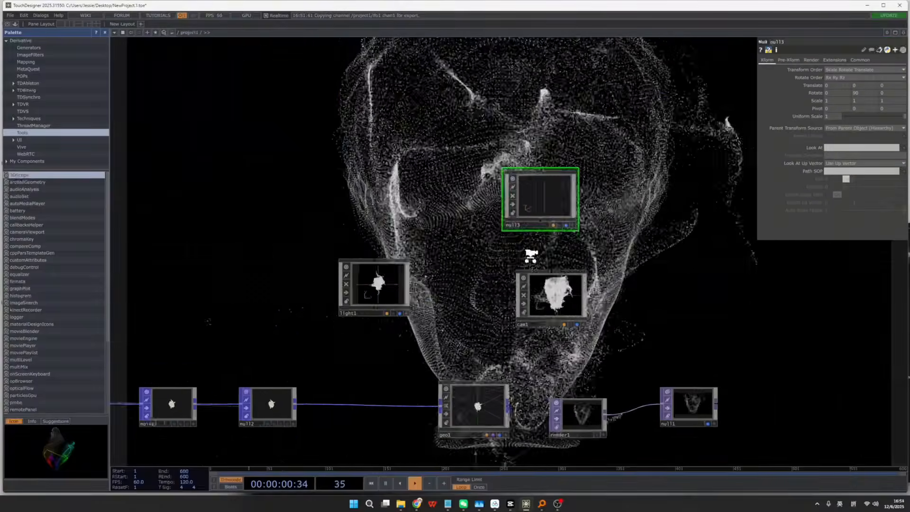
Step: Parent cam1 to the Null COMP null3 and set the null's Y rotation to 60
scroll(530, 256, "up", 2)
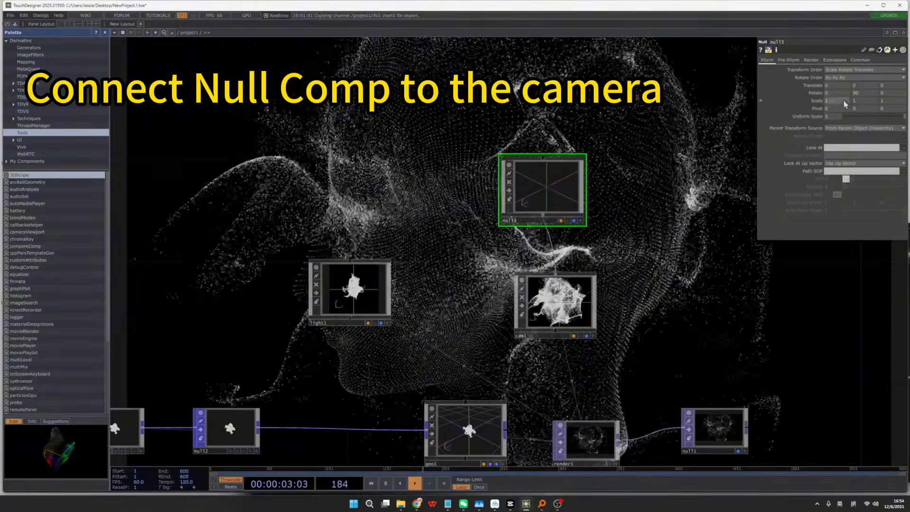
middle_click_drag(855, 92, 818, 87)
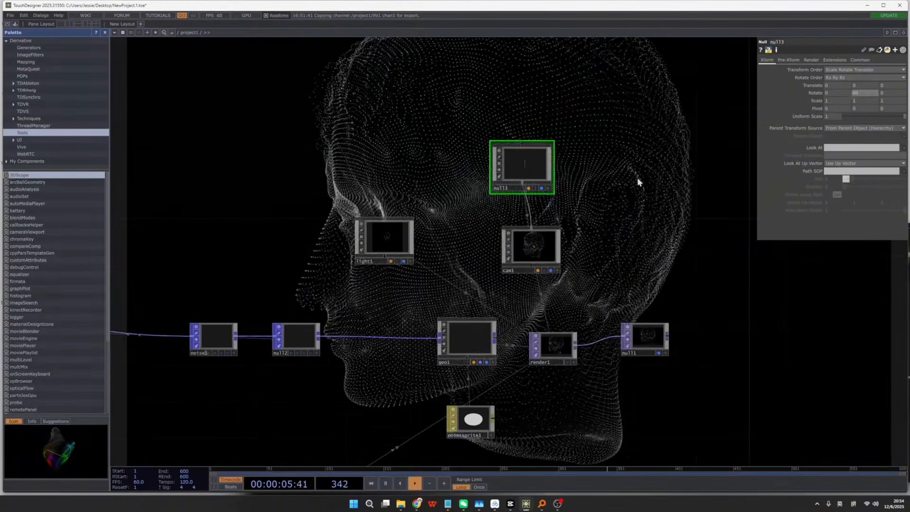
left_click_drag(639, 175, 590, 202)
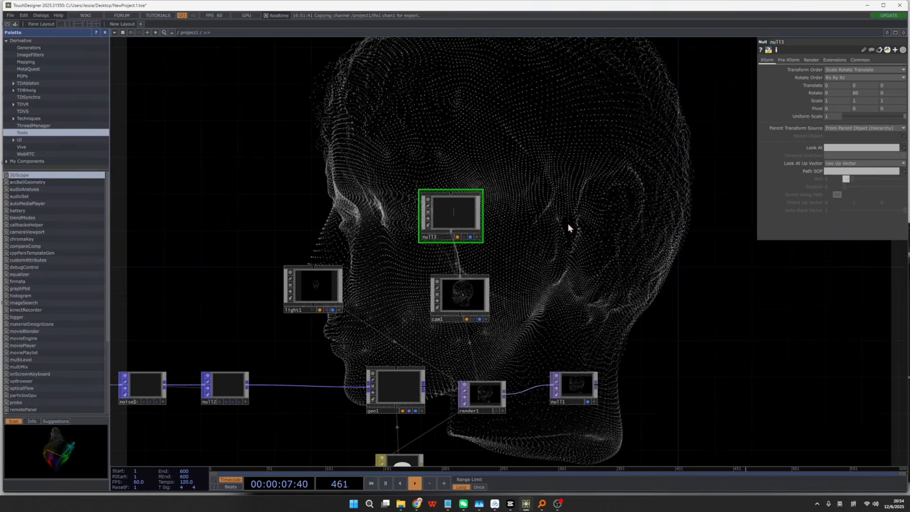
left_click_drag(544, 238, 538, 251)
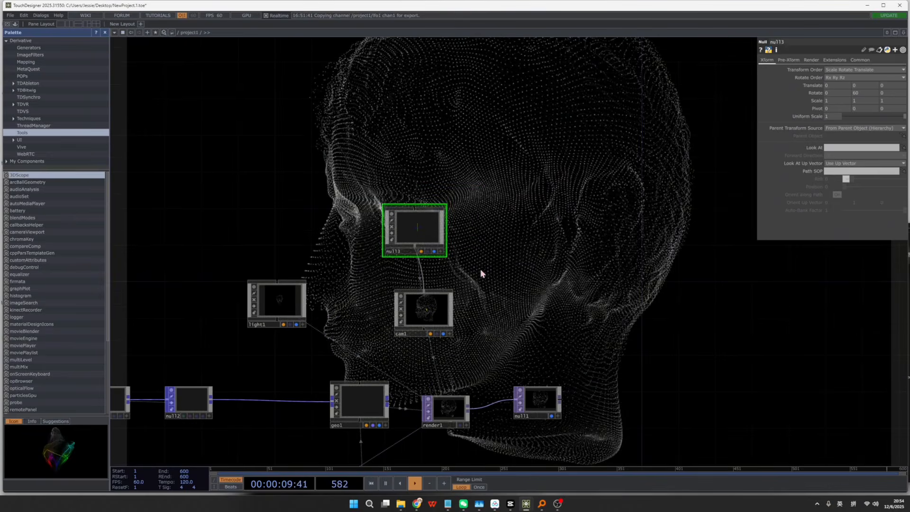
Step: Create a second LFO CHOP beside the Null COMP null3
left_click(540, 154)
type("lfo")
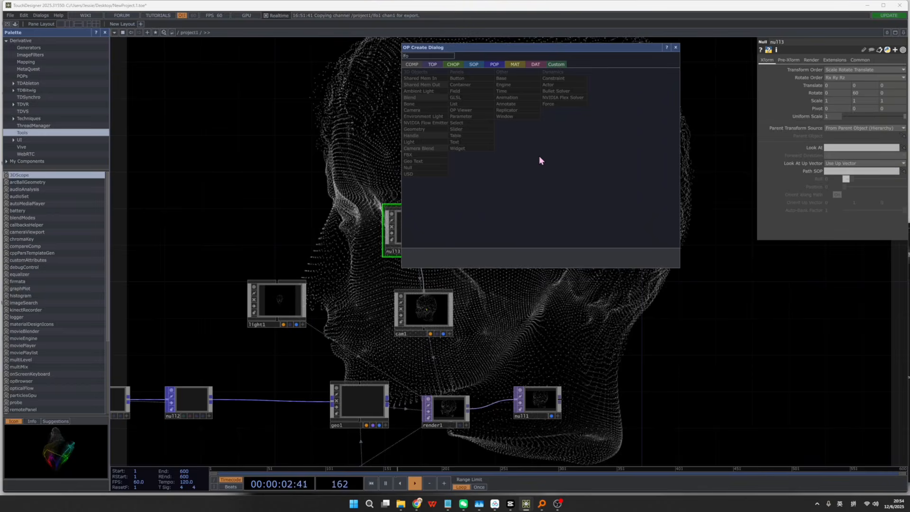
left_click(453, 64)
left_click(508, 197)
left_click(551, 225)
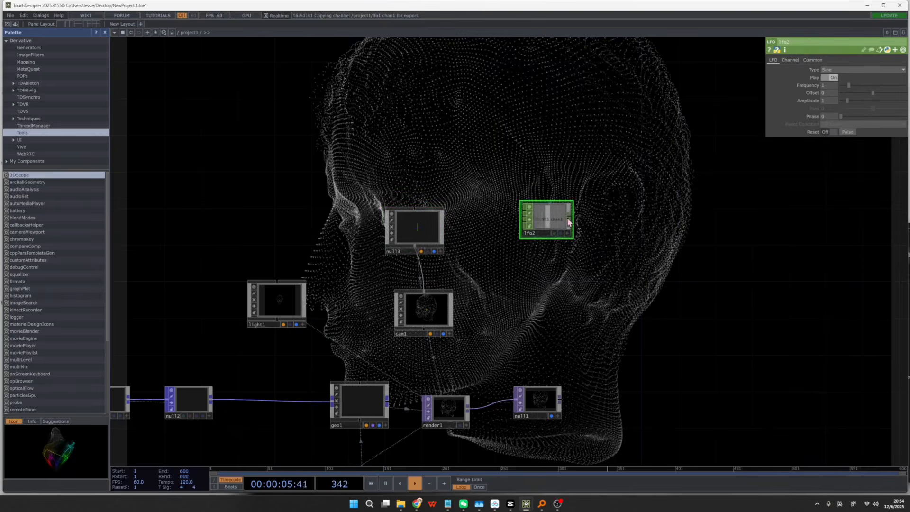
Step: Append a Null CHOP to the output of lfo2
right_click(571, 216)
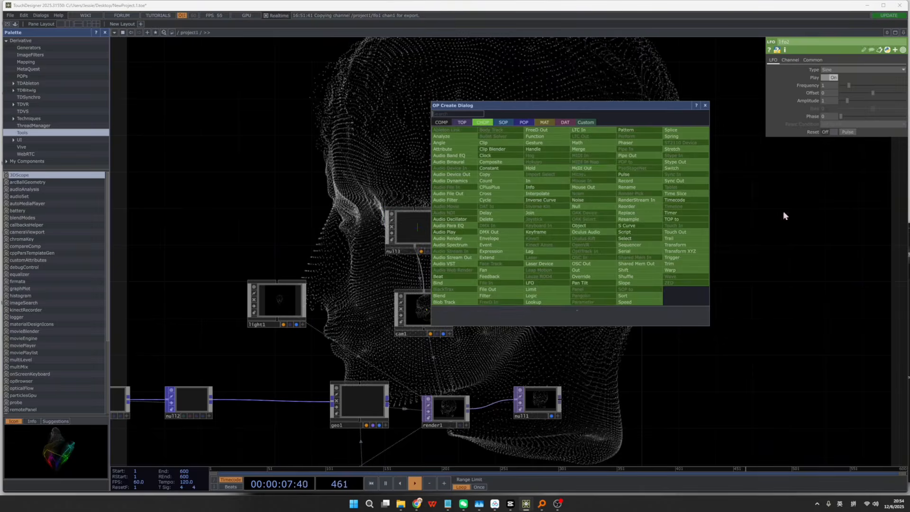
left_click(784, 211)
right_click(572, 220)
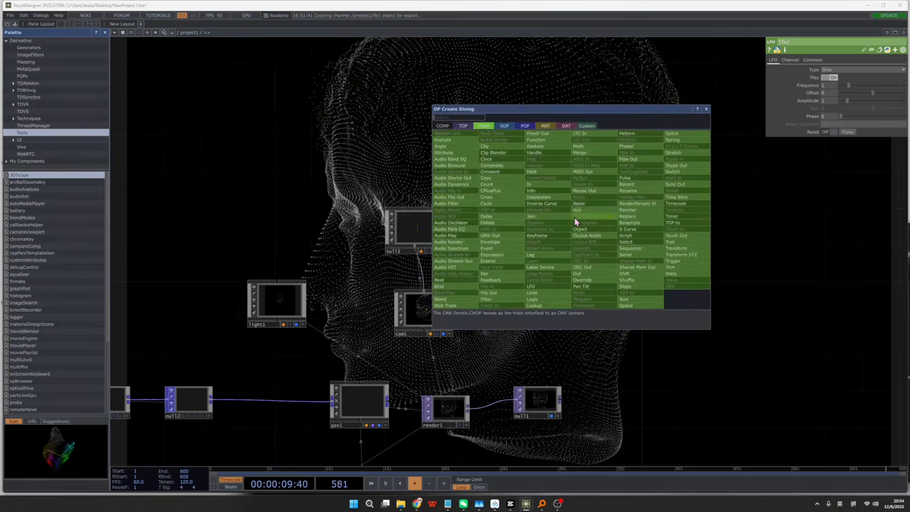
left_click(586, 214)
left_click(608, 223)
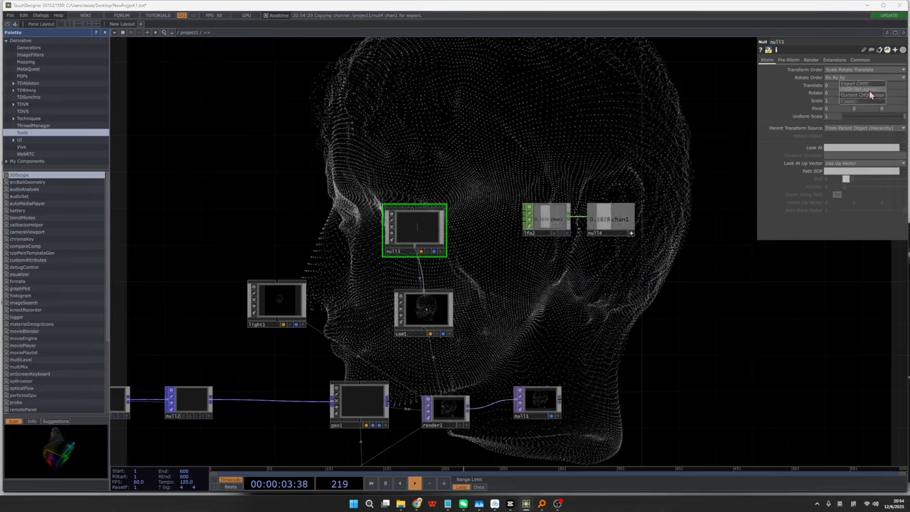
Step: Drive the Y rotation of the Null COMP null3 with the CHOP reference op('null4')['chan1']*60
left_click(864, 90)
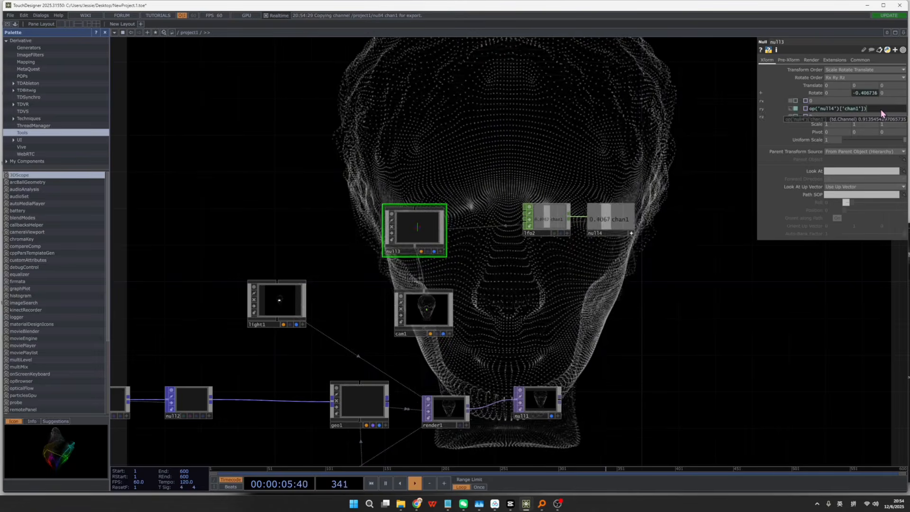
type("*")
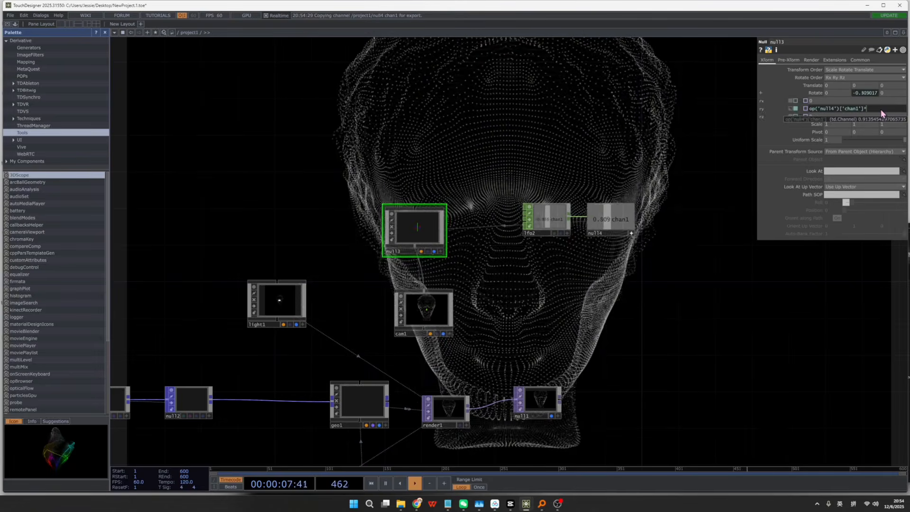
type("60")
left_click(708, 304)
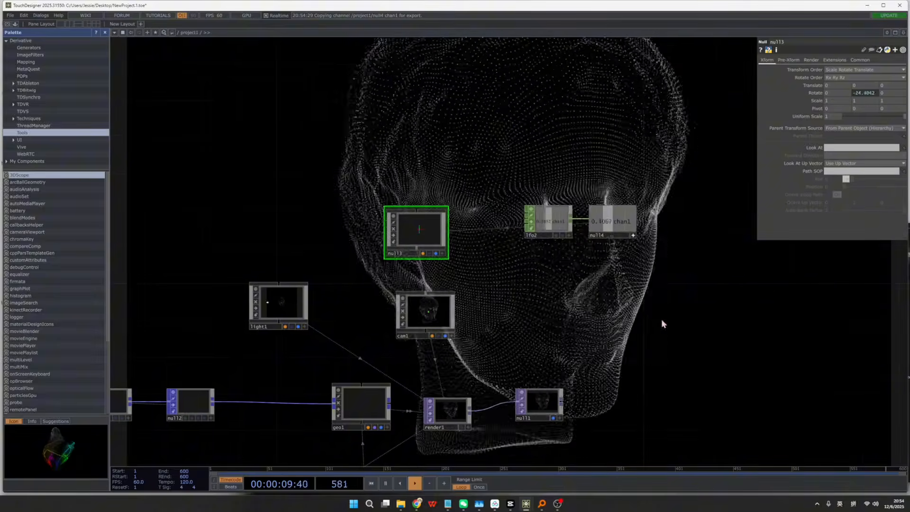
Step: Lower the frequency of the LFO CHOP lfo2 to 0.24
left_click(569, 209)
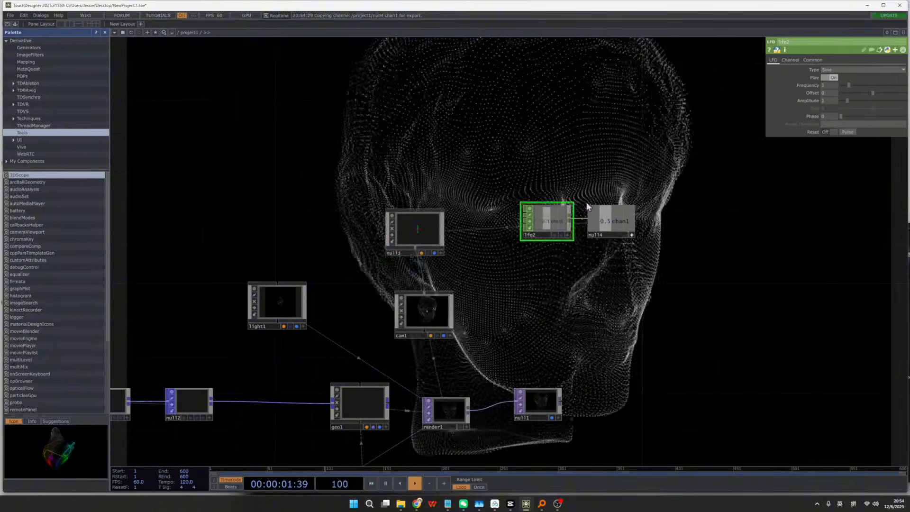
left_click_drag(848, 84, 841, 85)
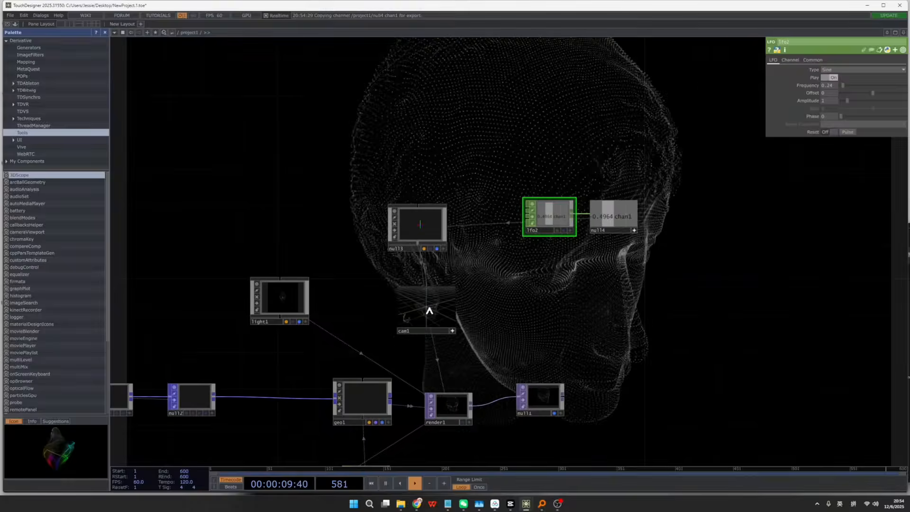
left_click_drag(557, 314, 582, 262)
Step: Set the Constant Point Size of the Point Sprite MAT pointsprite1 to 0.41
left_click_drag(503, 414, 503, 367)
left_click(394, 382)
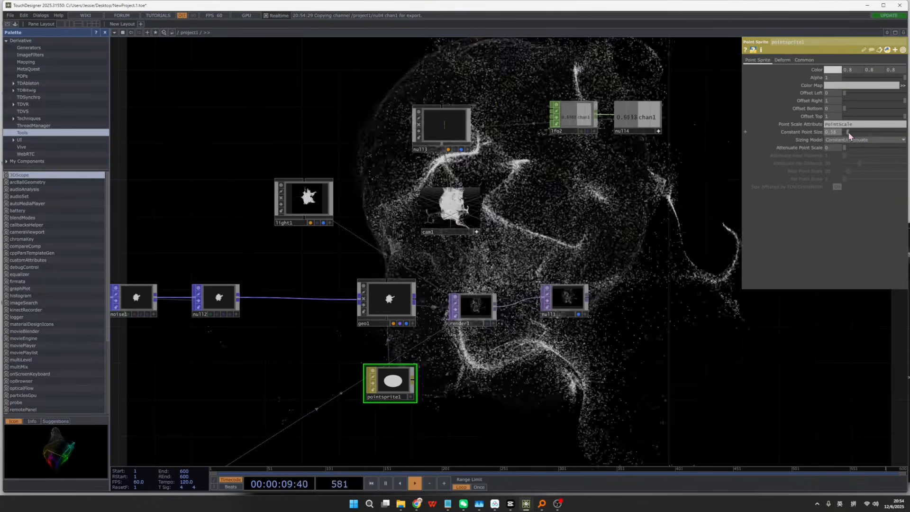
left_click_drag(848, 132, 847, 132)
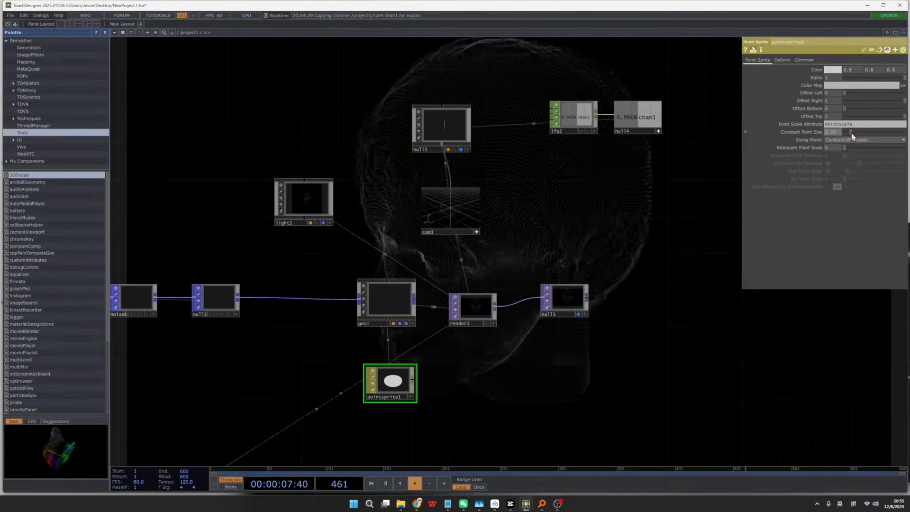
Step: Set the Point Size Multiplier of the Line MAT line1 to 0.47
scroll(599, 386, "down", 8)
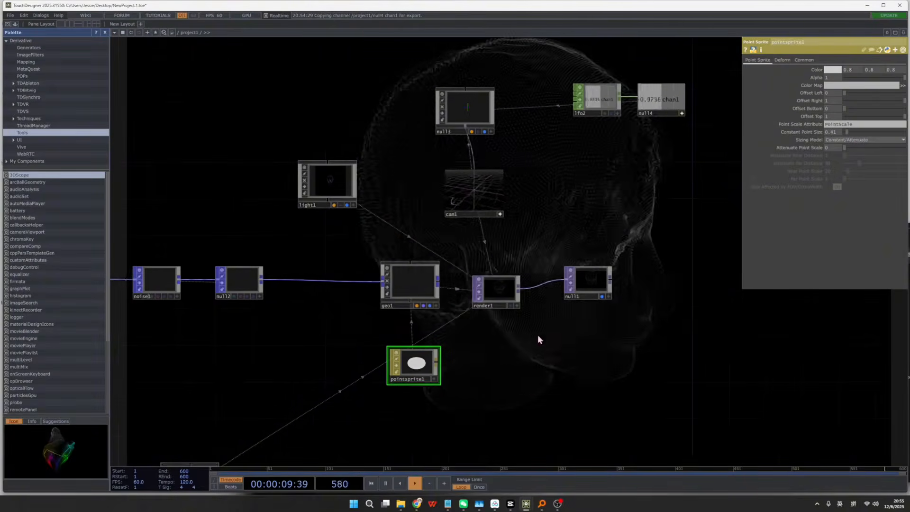
left_click(483, 308)
scroll(485, 303, "up", 4)
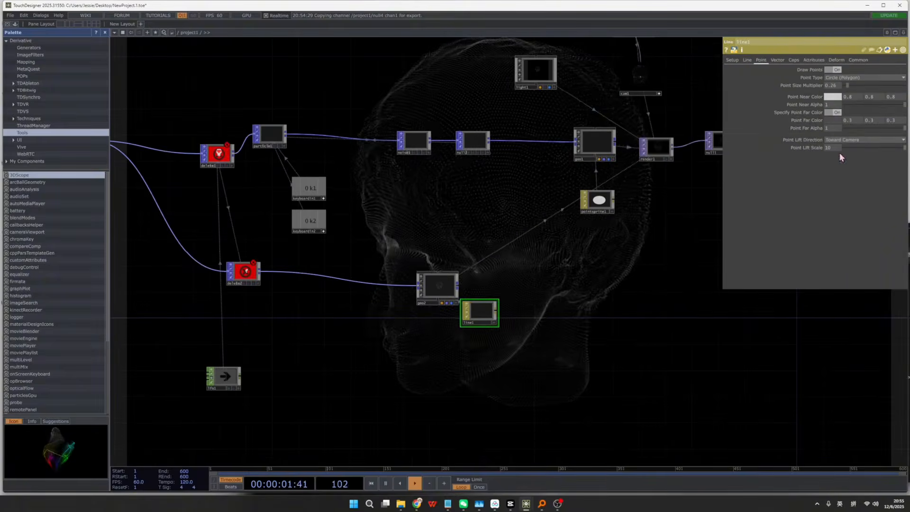
left_click_drag(847, 86, 850, 85)
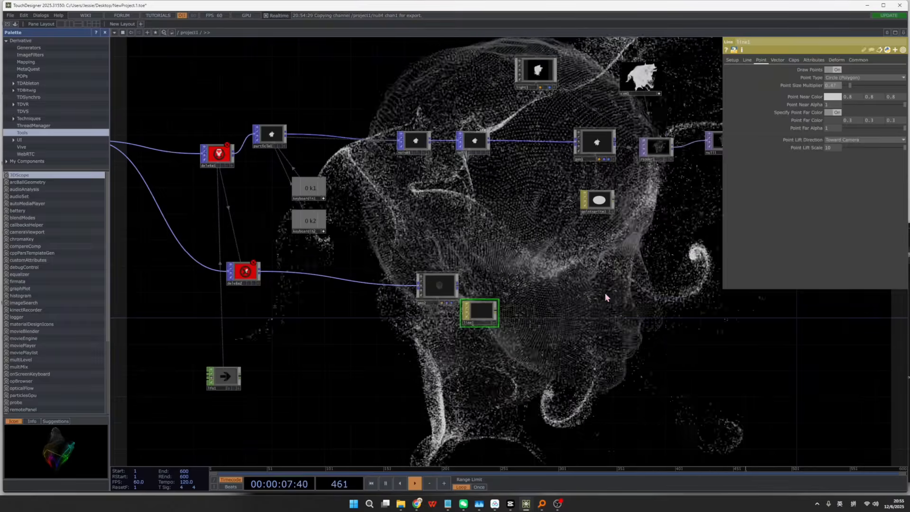
Step: Reactivate the bypassed LFO CHOP lfo1 that drives the Delete POPs and show its parameters
left_click_drag(635, 299, 758, 313)
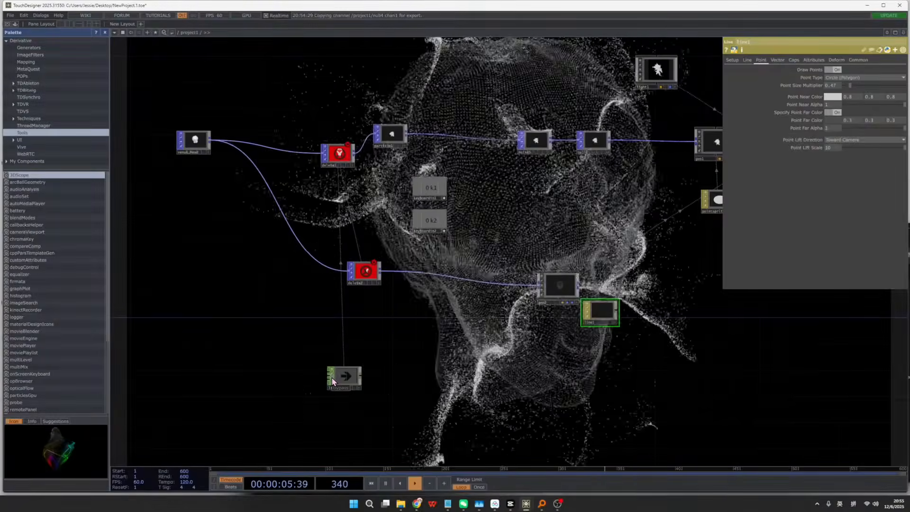
left_click(333, 381)
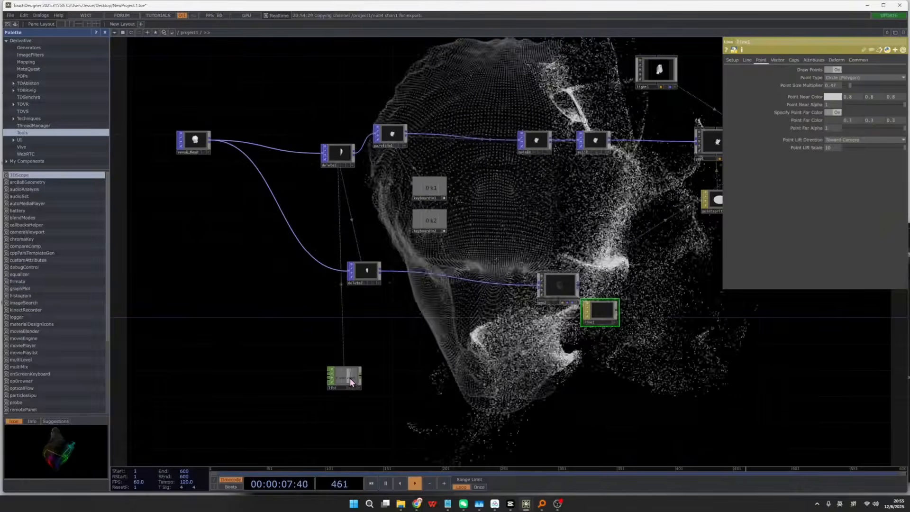
left_click(352, 382)
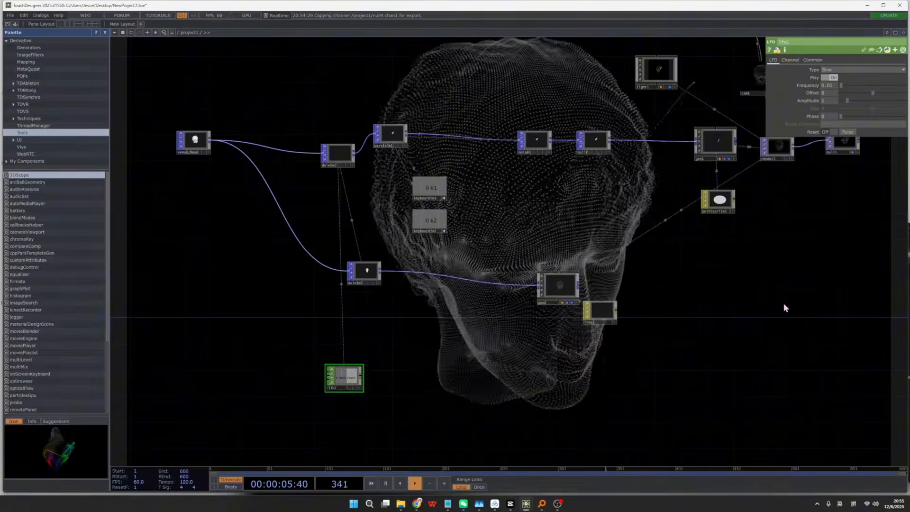
Step: Set the frequency of the LFO CHOP lfo2 to 0.04 to slow the camera orbit
left_click_drag(776, 284, 550, 389)
scroll(587, 352, "down", 3)
scroll(613, 195, "up", 5)
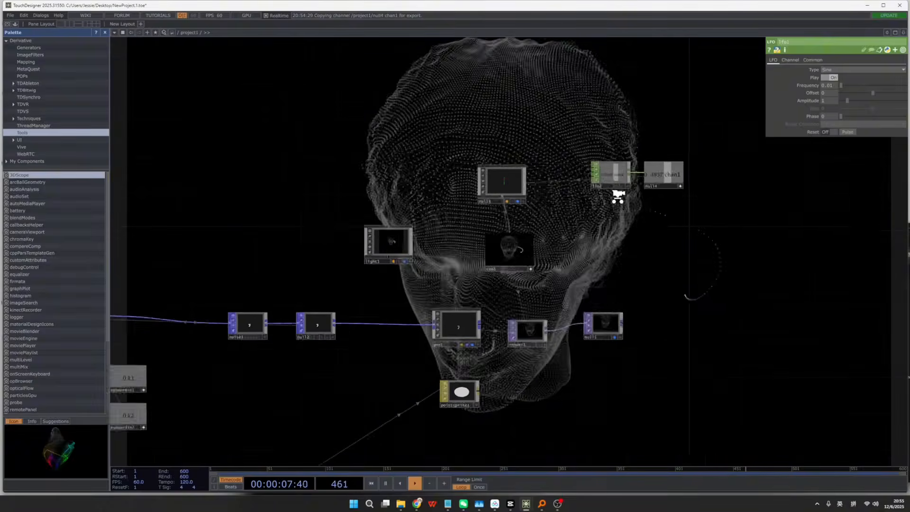
left_click(611, 164)
left_click_drag(841, 85, 837, 89)
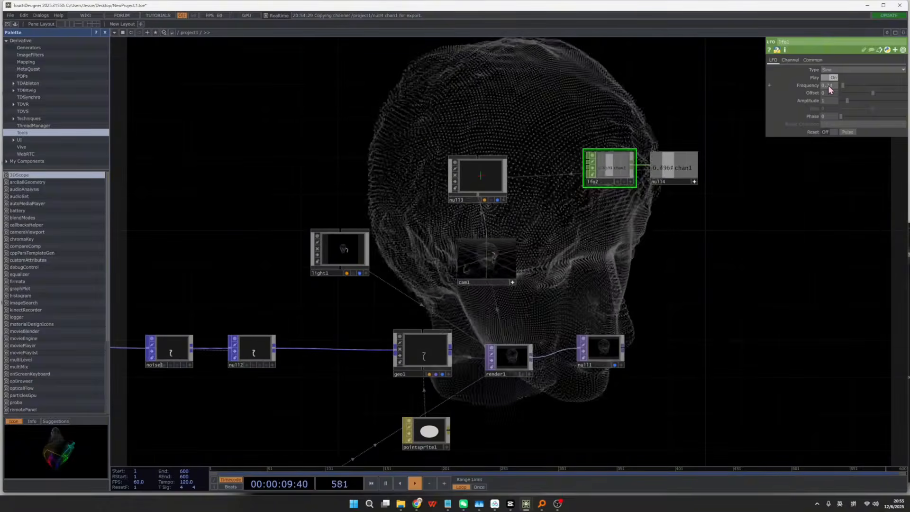
left_click(828, 86)
type("0.04")
key("Return")
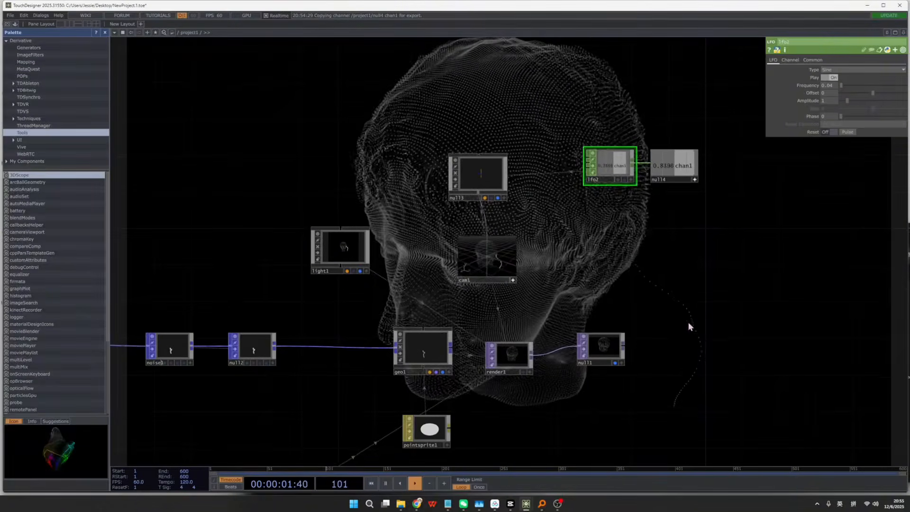
left_click_drag(691, 325, 491, 243)
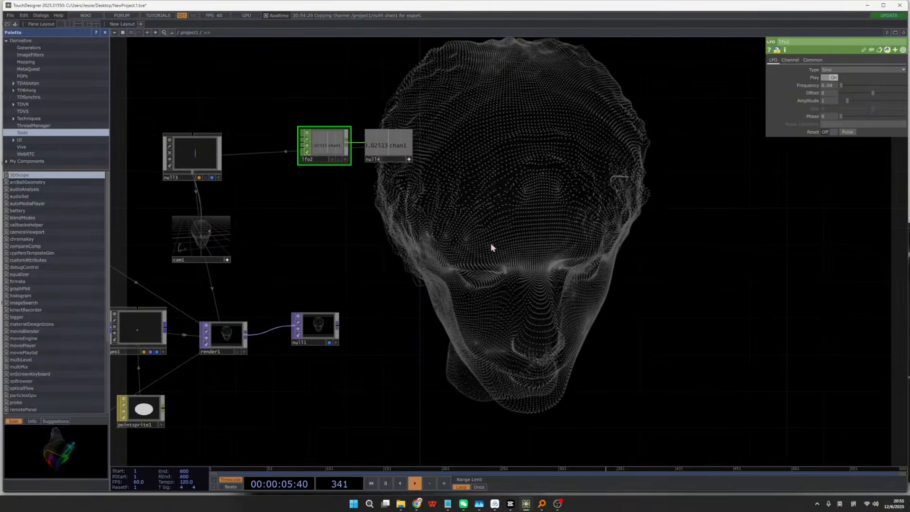
left_click_drag(491, 244, 767, 223)
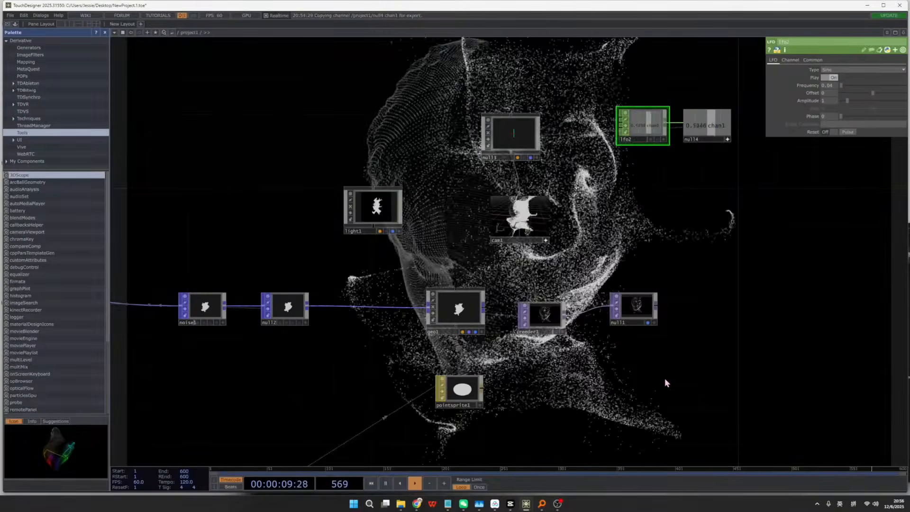
left_click_drag(707, 369, 602, 341)
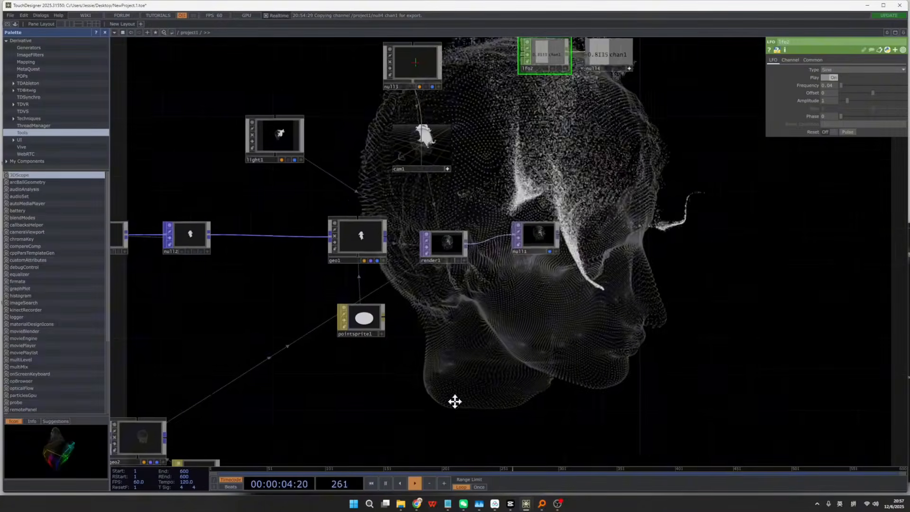
Step: Create a Box POP in the empty area below pointsprite1
scroll(455, 400, "down", 3)
left_click_drag(454, 400, 577, 343)
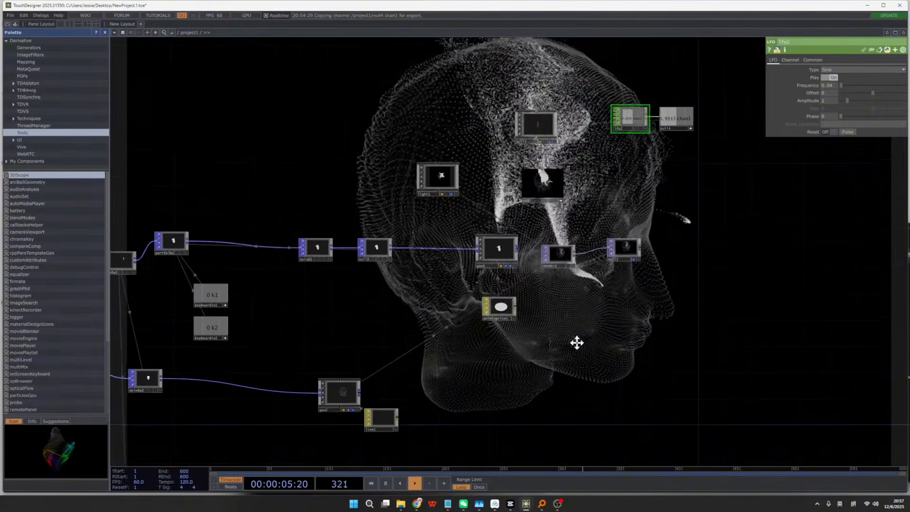
right_click(508, 275)
left_click(542, 280)
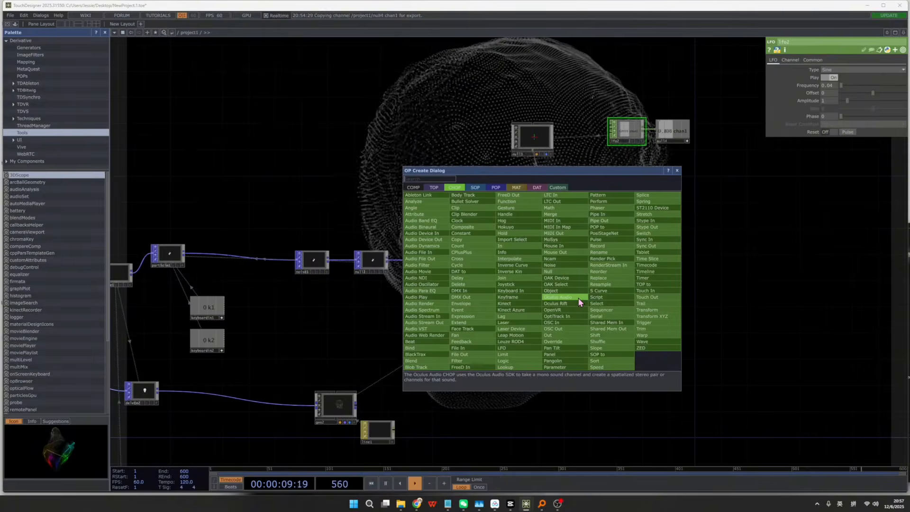
left_click(475, 187)
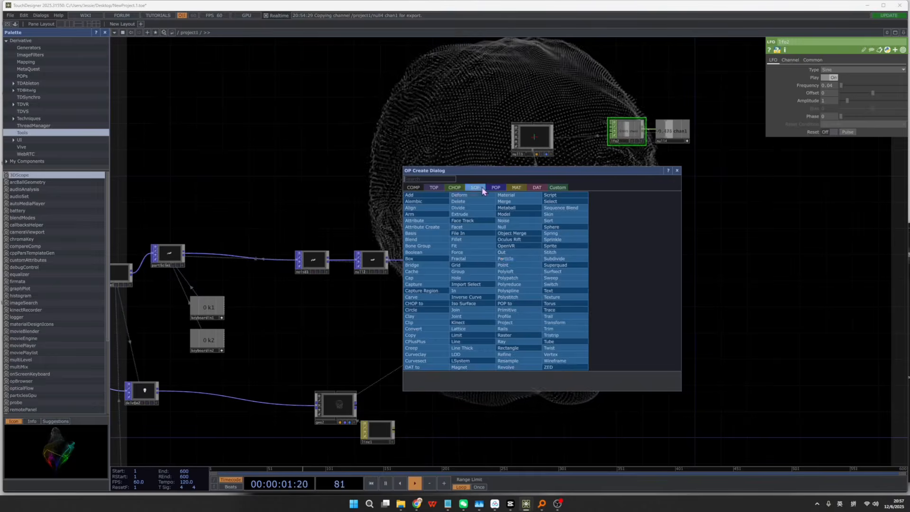
left_click(413, 188)
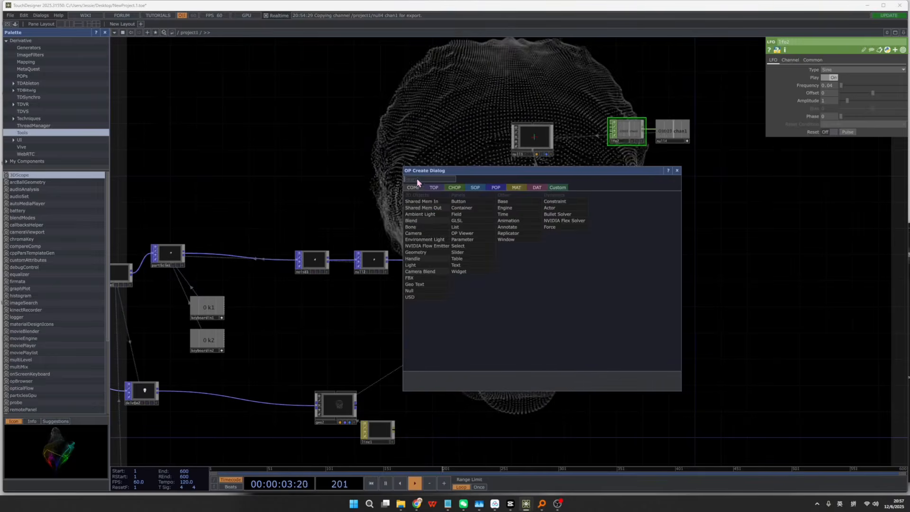
left_click(437, 187)
type("box")
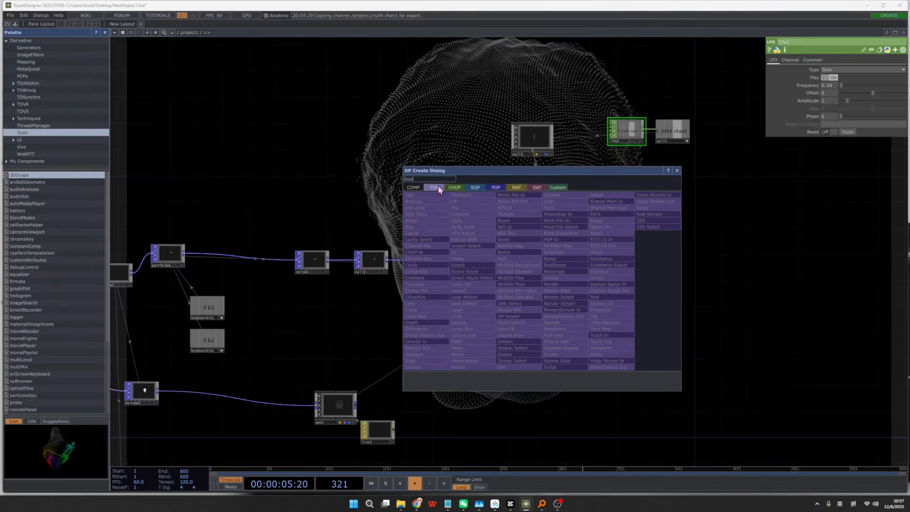
left_click(496, 187)
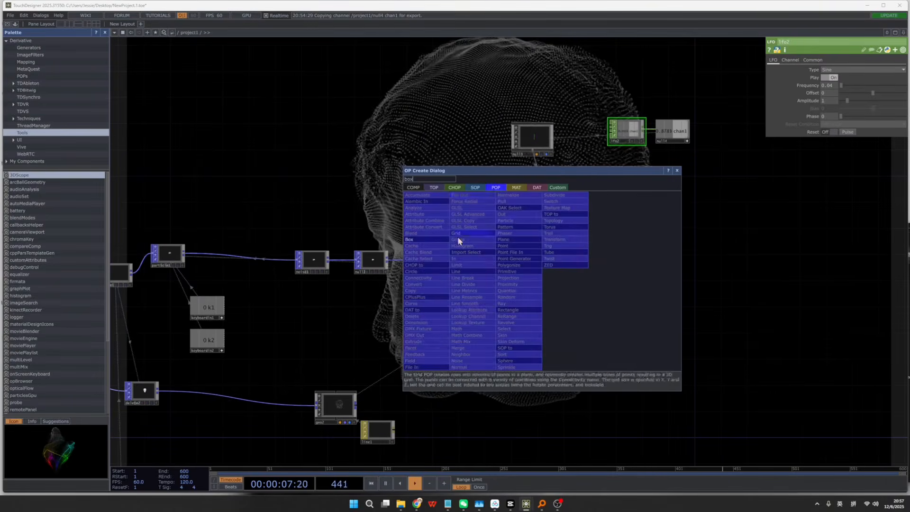
left_click(457, 237)
left_click(517, 394)
scroll(519, 393, "up", 5)
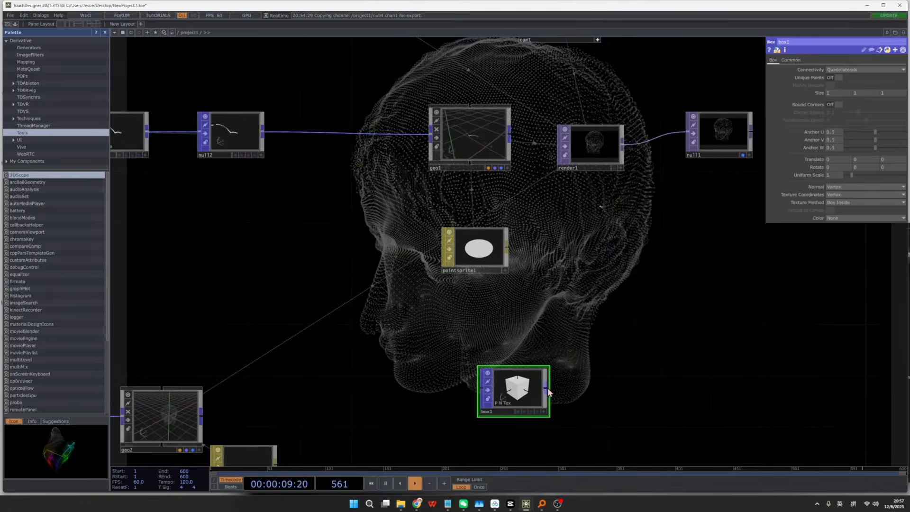
Step: Append a Geometry COMP to the output of the Box POP box1
right_click(548, 389)
type("geo")
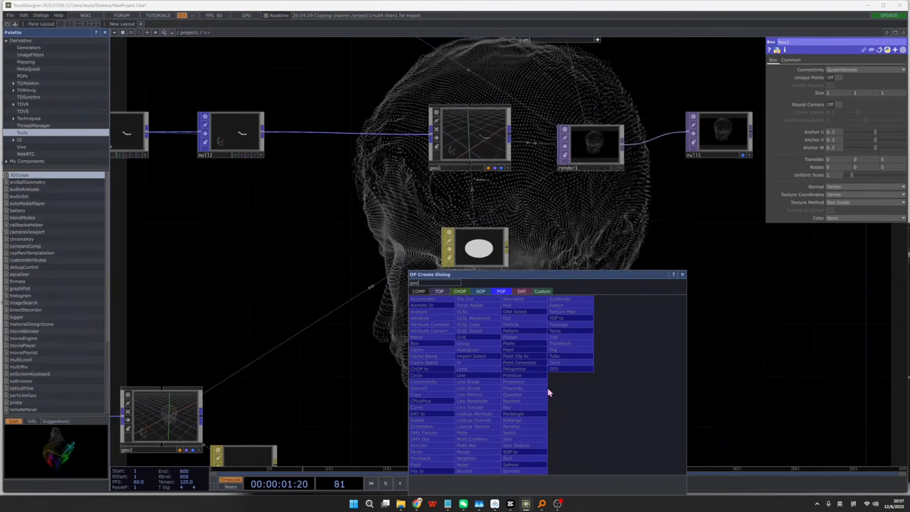
left_click(419, 291)
left_click(446, 335)
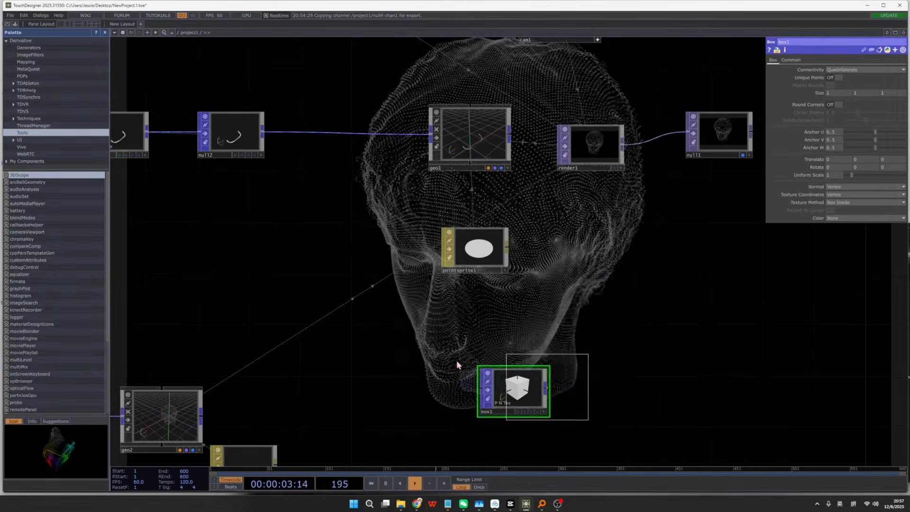
left_click(609, 389)
left_click_drag(655, 390, 575, 340)
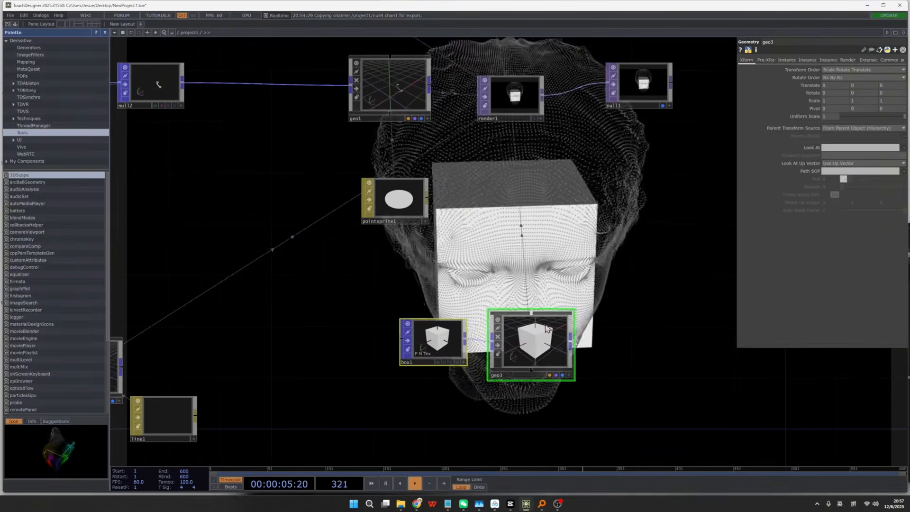
Step: Set the size of the Box POP box1 to 2 in X, 3.1 in Y and 2.2 in Z
left_click(429, 338)
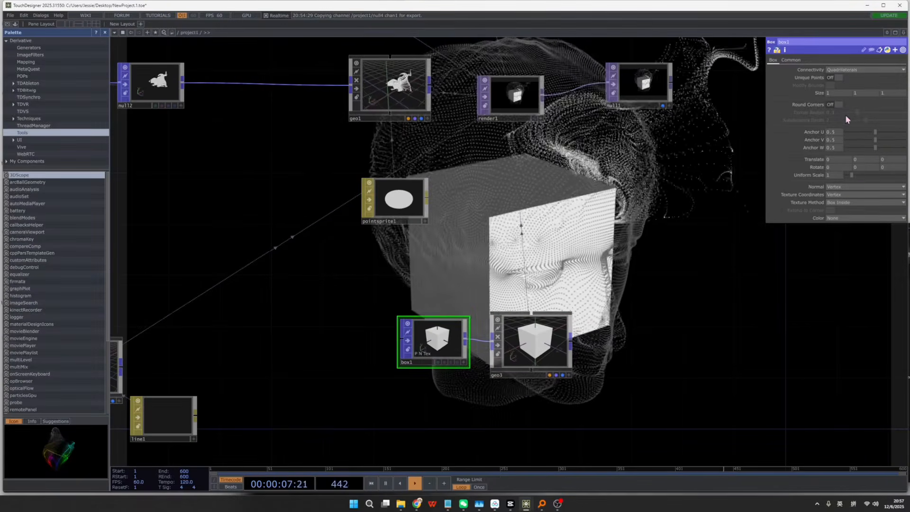
middle_click_drag(820, 94, 837, 87)
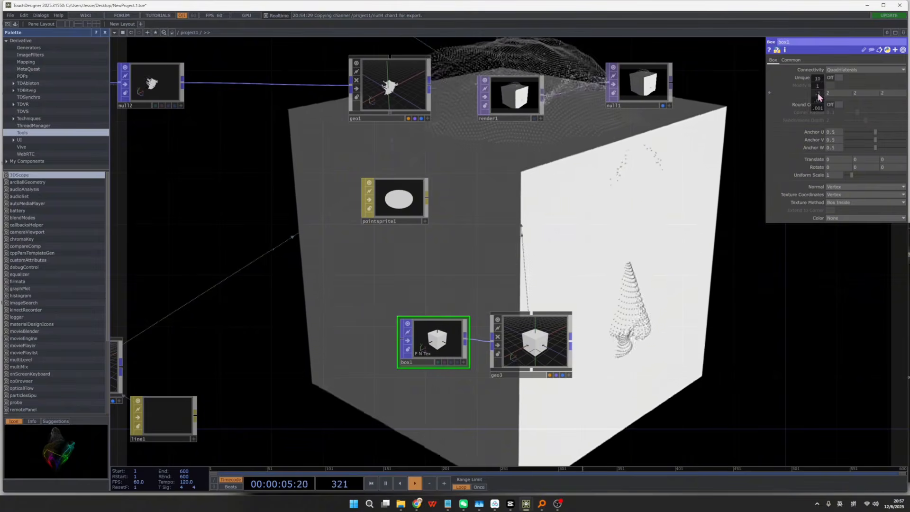
middle_click_drag(819, 84, 848, 82)
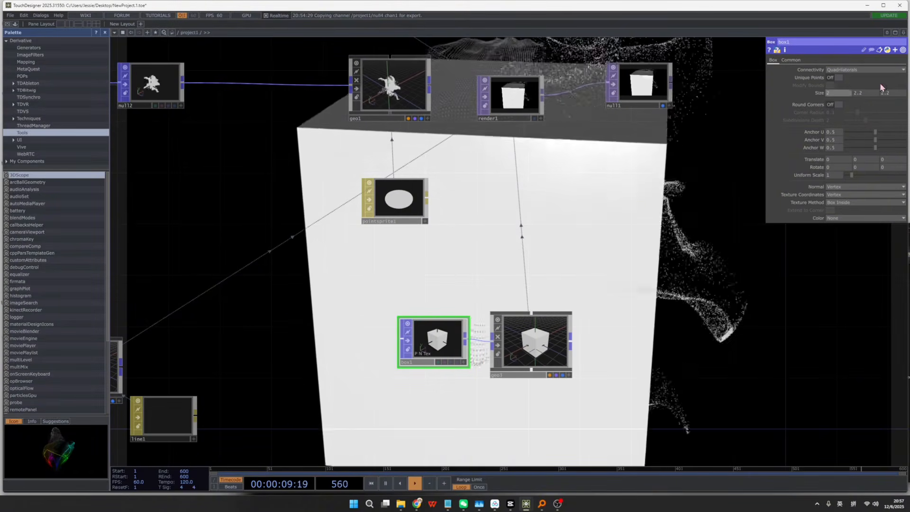
middle_click_drag(869, 95, 868, 82)
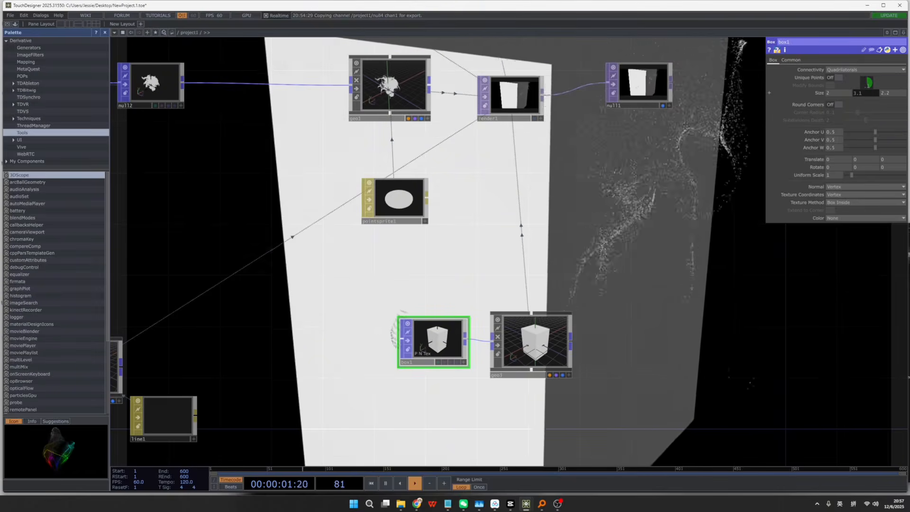
Step: Create a Line MAT below wireframe1 and use it as the material of the box geometry geo3
left_click_drag(587, 329, 604, 244)
right_click(495, 275)
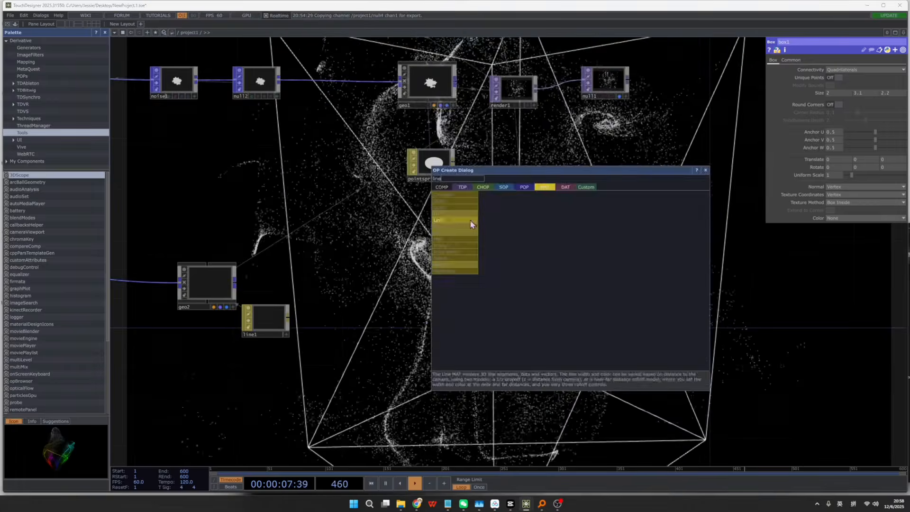
left_click(450, 214)
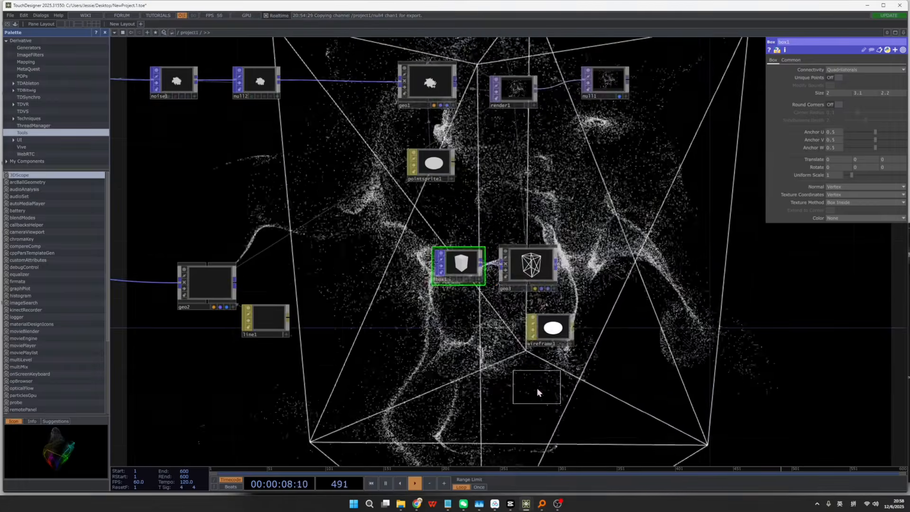
left_click(537, 387)
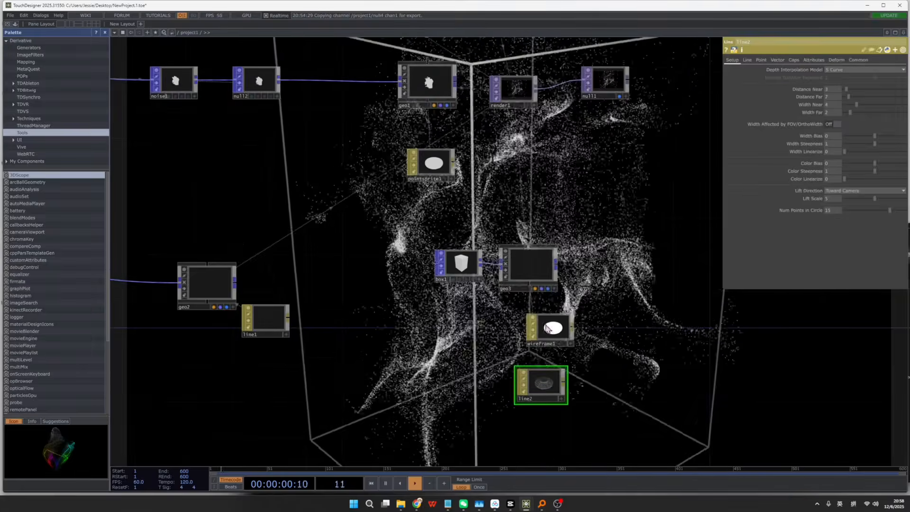
Step: Delete the wireframe1 material and place the Line MAT line2 directly beneath geo3
left_click_drag(546, 328, 593, 327)
key("Delete")
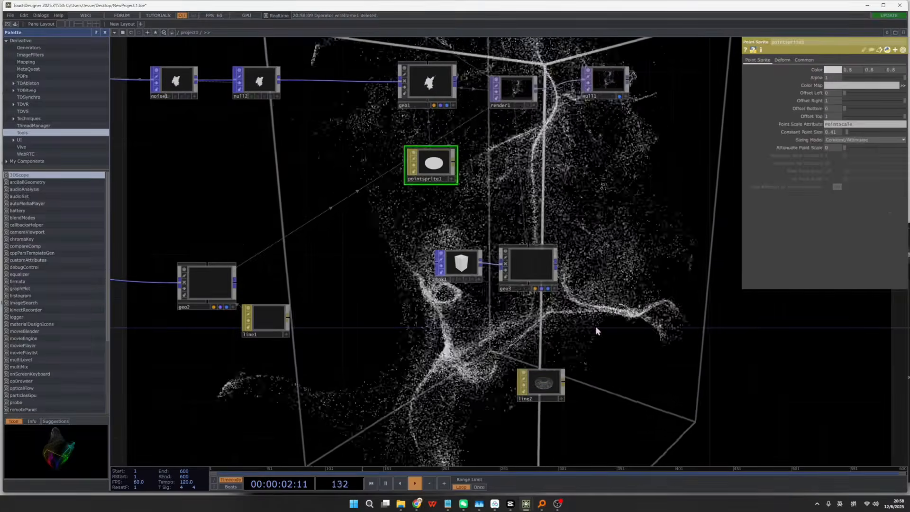
left_click_drag(542, 385, 523, 338)
left_click_drag(575, 324, 566, 341)
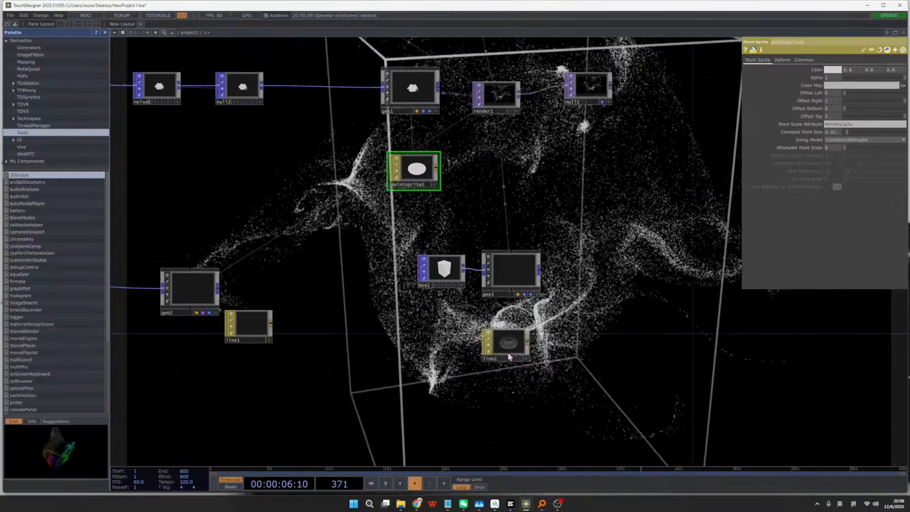
Step: Set the Line MAT line2 to a Width Near of 2 and a Width Far of 0.2
left_click(507, 355)
left_click(754, 59)
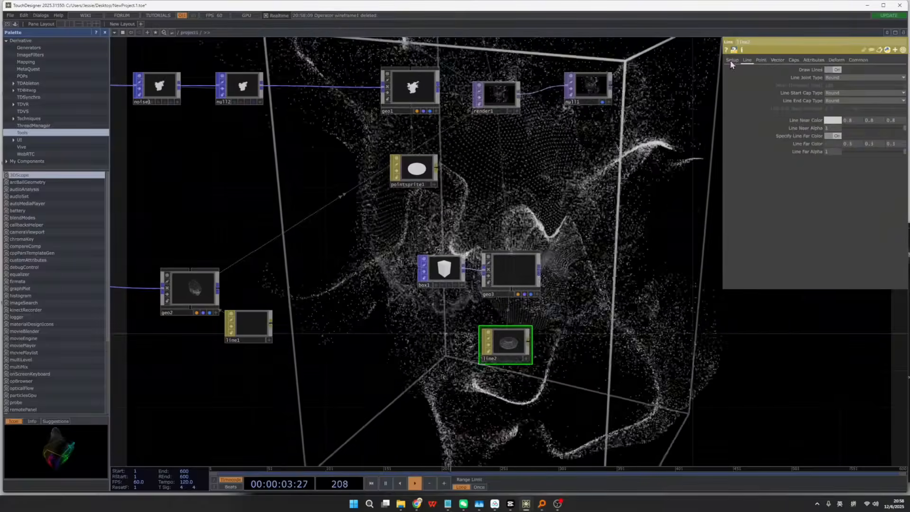
left_click(731, 60)
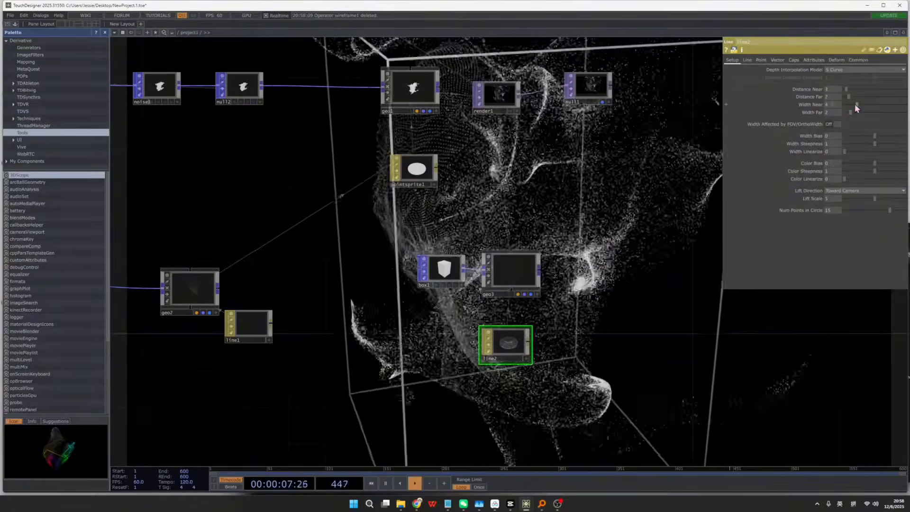
mouse_move(856, 105)
left_mouse_down()
mouse_move(838, 104)
mouse_move(849, 105)
mouse_move(846, 113)
left_mouse_up()
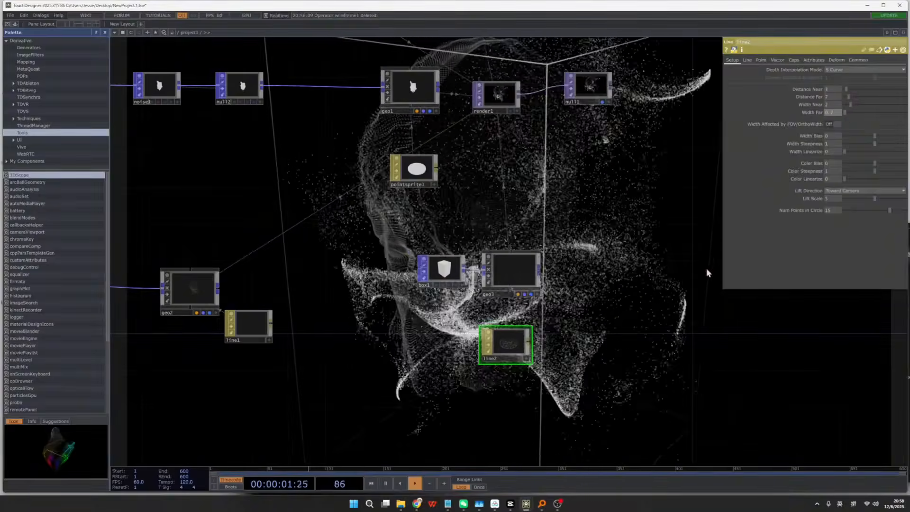
Step: Move the null1 TOP farther away from render1 to open up space between the two nodes
left_click_drag(654, 309, 627, 294)
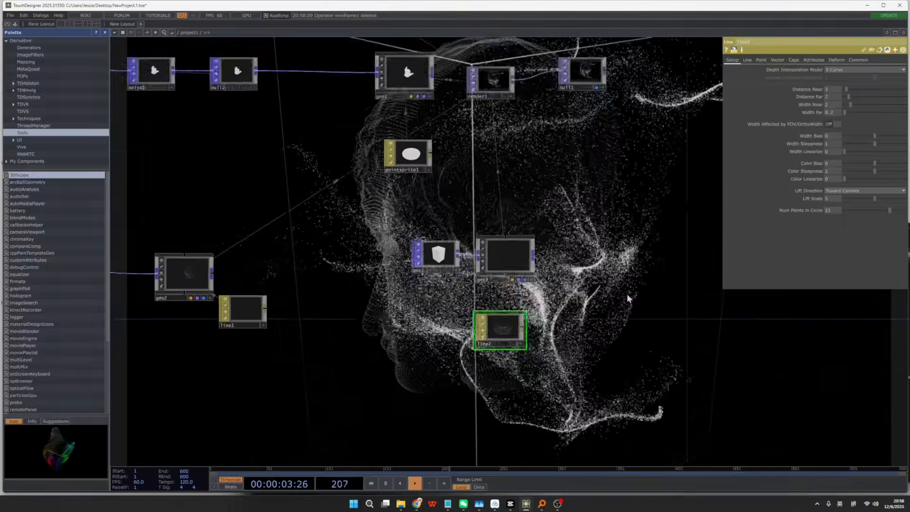
scroll(627, 294, "down", 4)
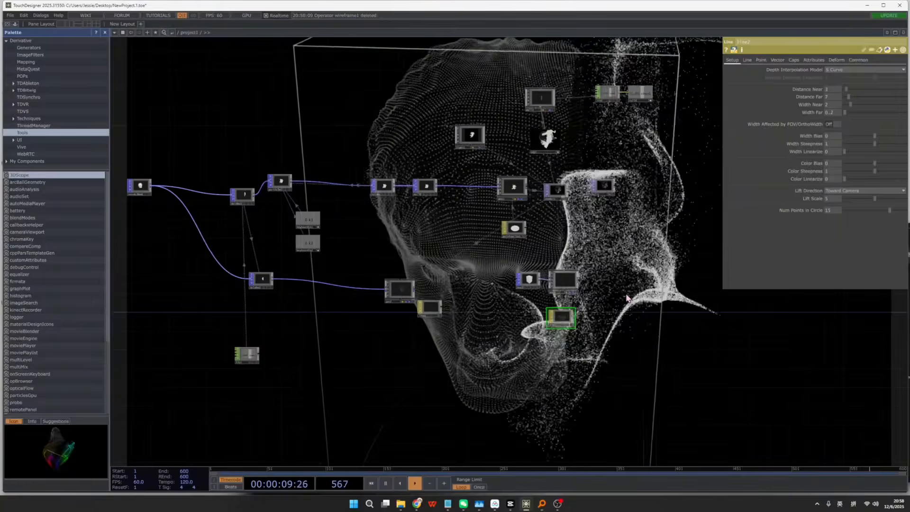
scroll(444, 271, "up", 6)
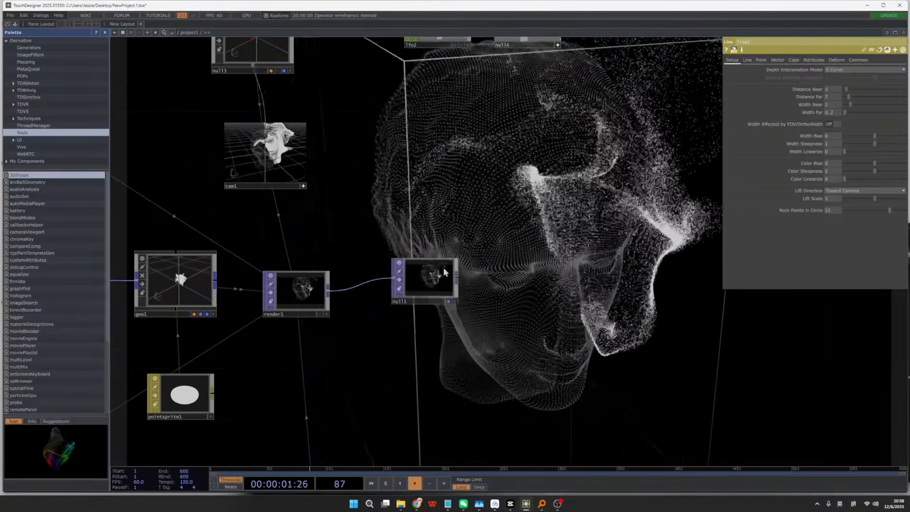
left_click_drag(442, 267, 777, 295)
Step: Create a Feedback TOP between render1 and null1 and wire the output of render1 into it
right_click(481, 292)
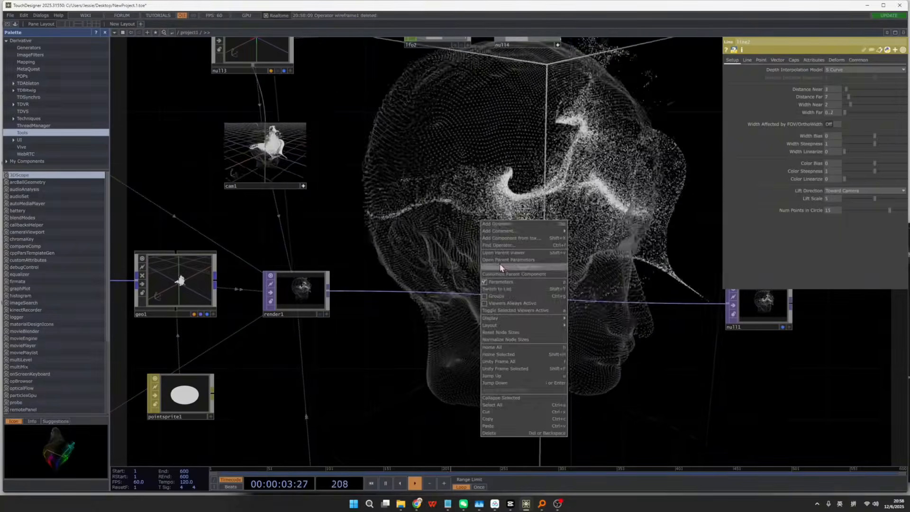
left_click(499, 226)
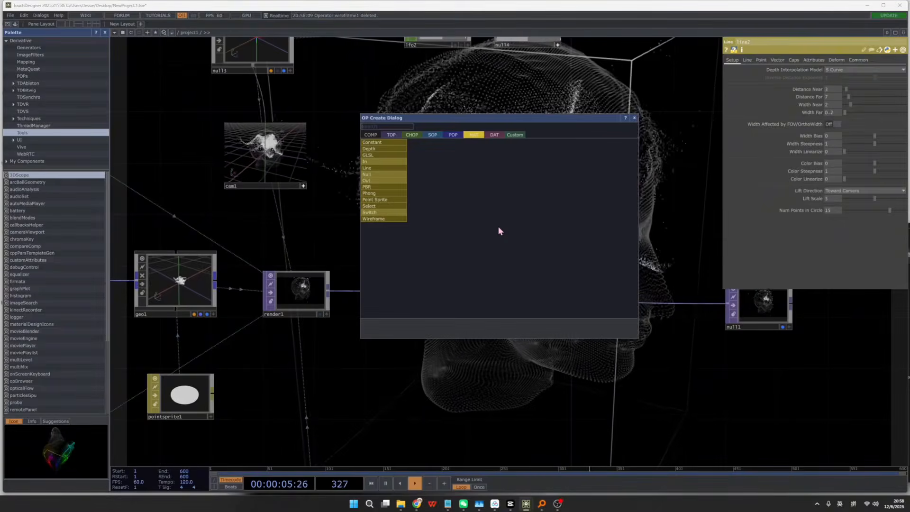
left_click(391, 134)
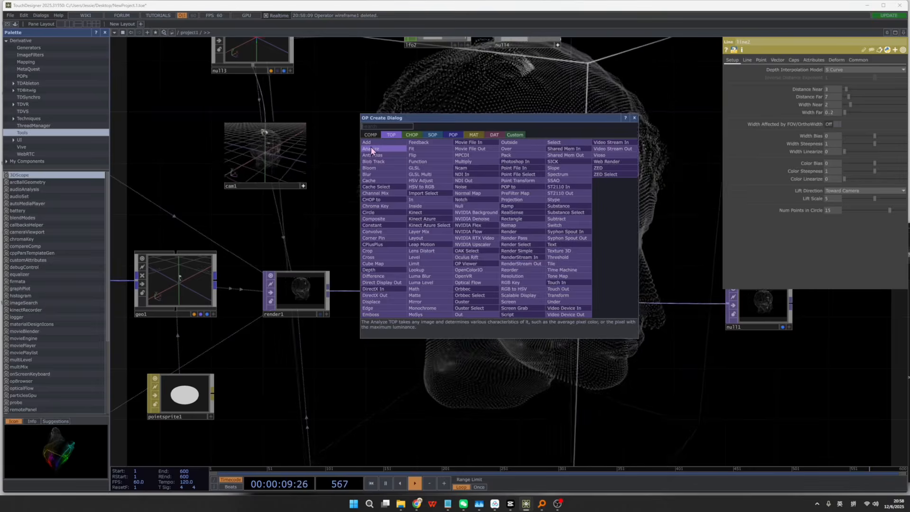
type("fee")
left_click(417, 142)
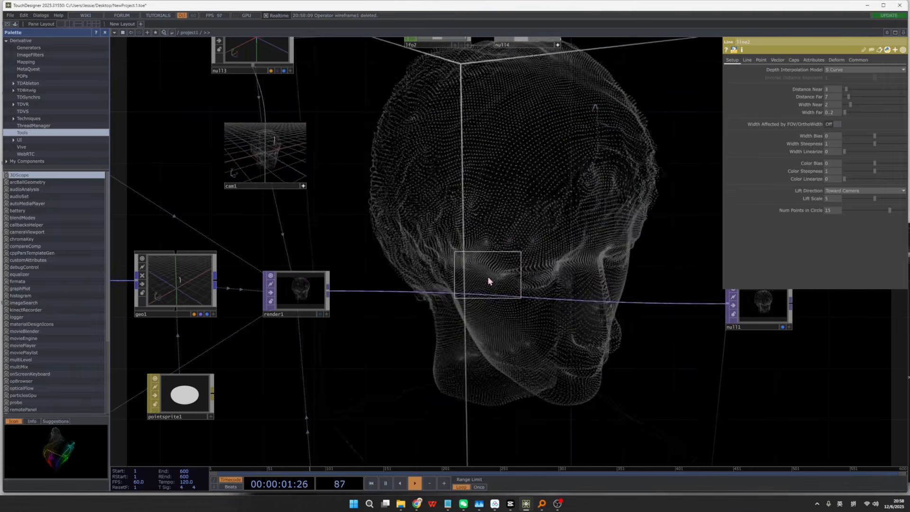
left_click(488, 277)
left_click_drag(331, 294, 443, 267)
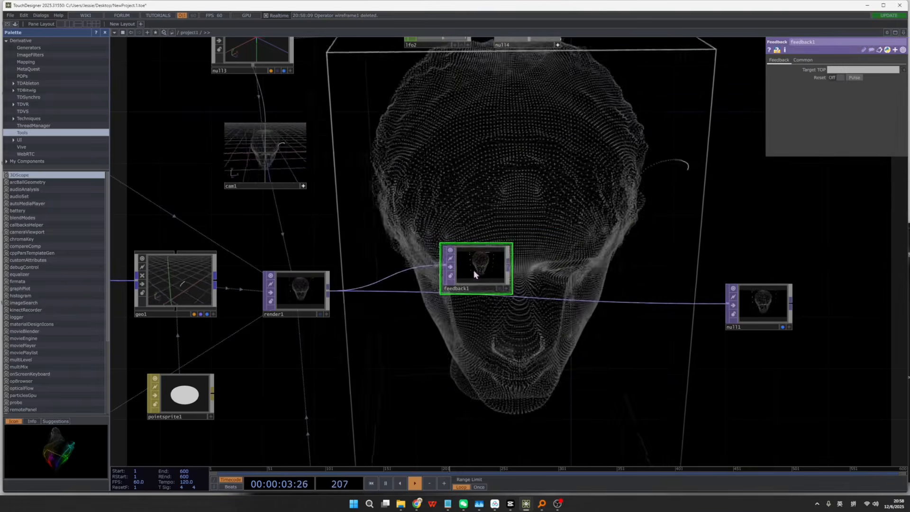
Step: Raise feedback1 above the render1 wire and append a Level TOP to its output
left_click_drag(511, 269, 537, 205)
right_click(536, 204)
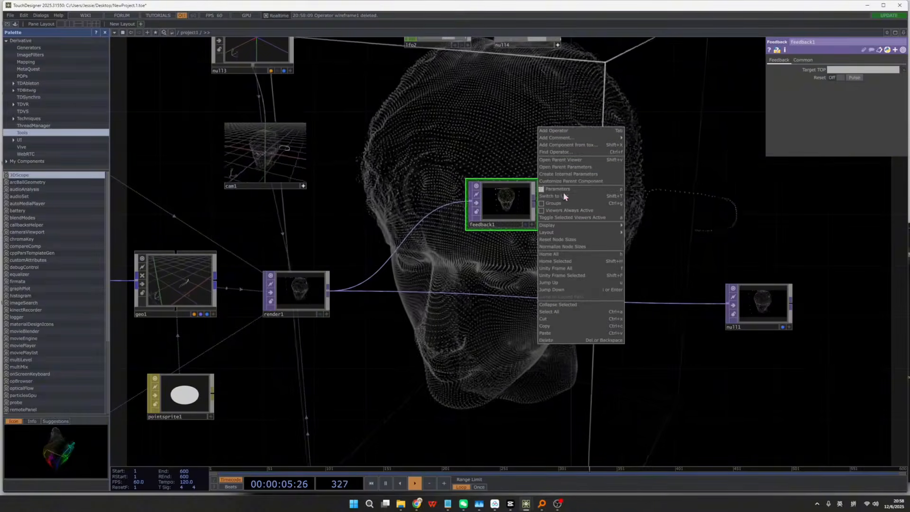
right_click(533, 203)
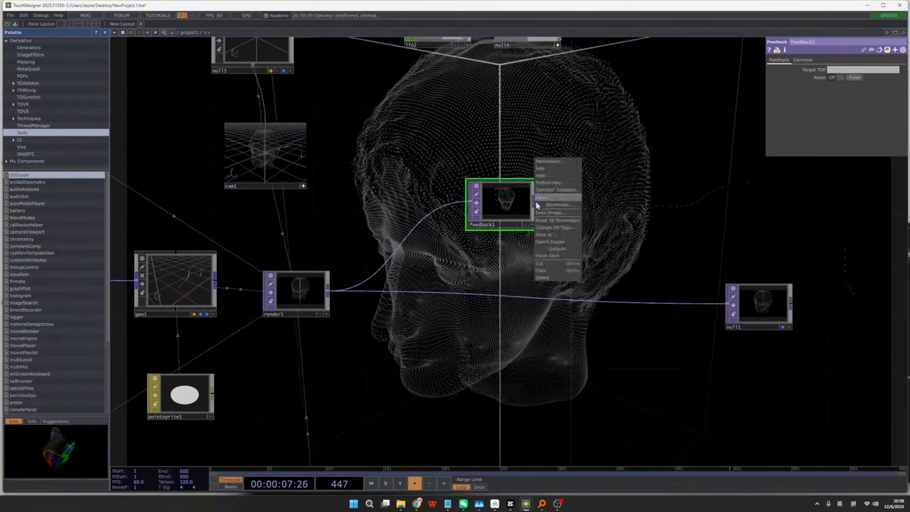
left_click(510, 199)
right_click(536, 204)
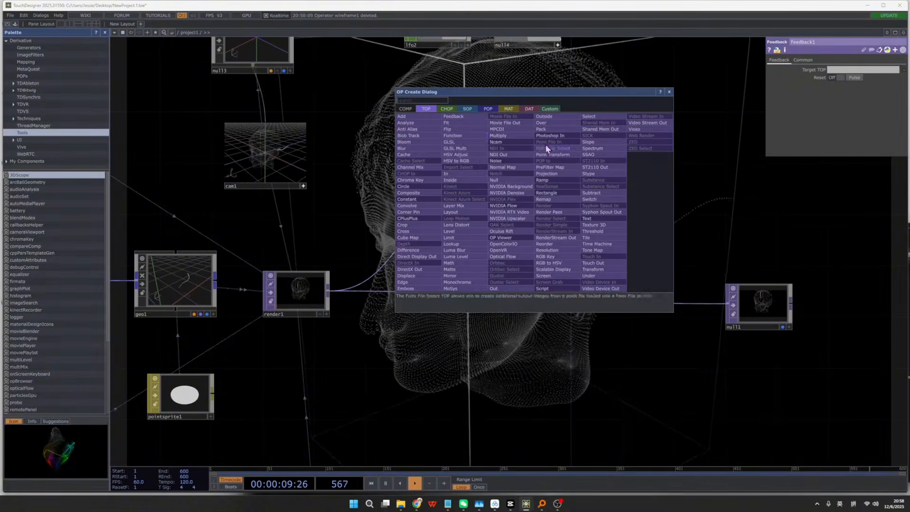
type("level")
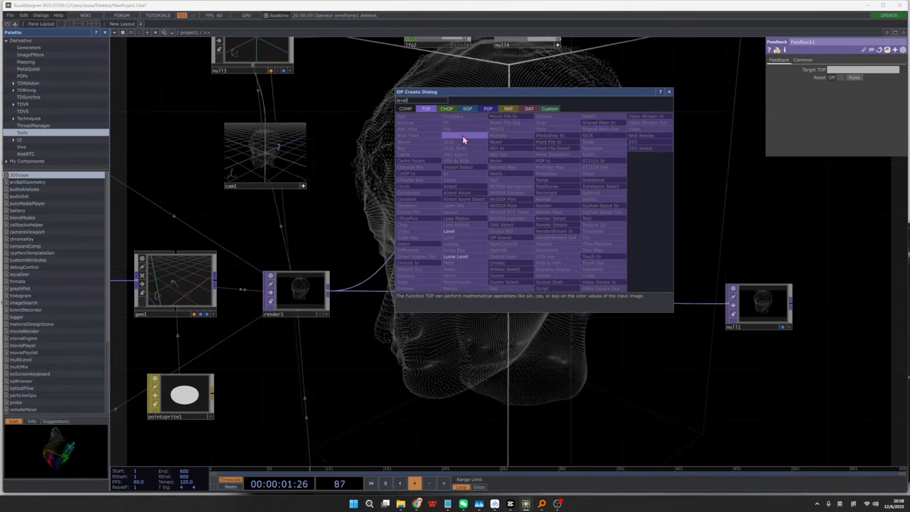
left_click(449, 231)
left_click(575, 269)
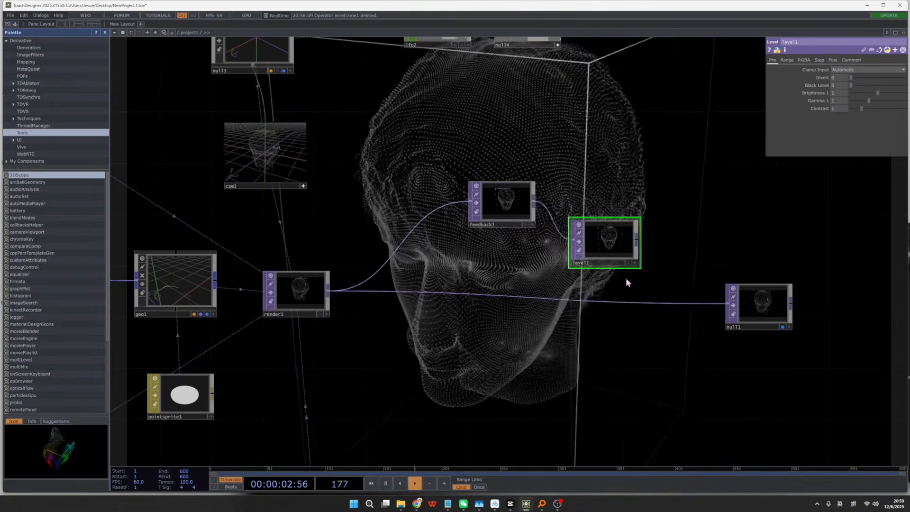
Step: Insert an Add TOP into the connection between render1 and null1
right_click(663, 301)
left_click(679, 301)
type("add")
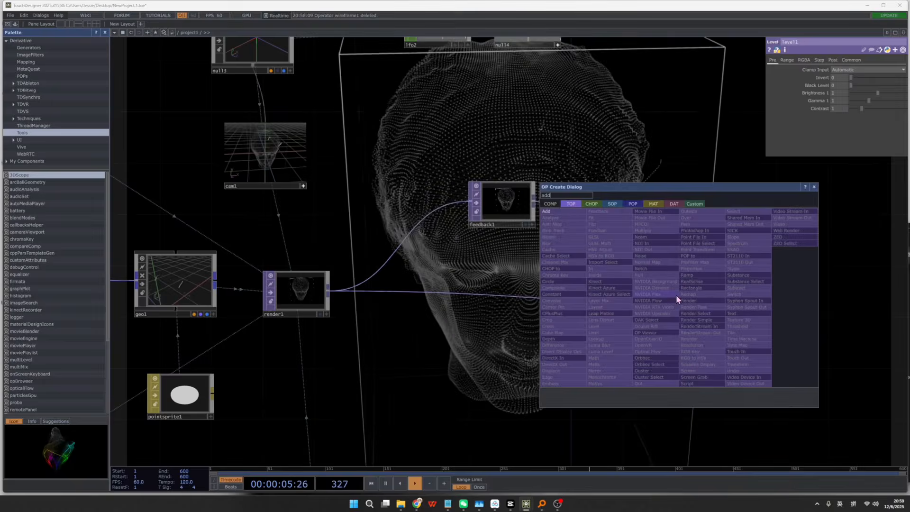
left_click(549, 212)
left_click(626, 331)
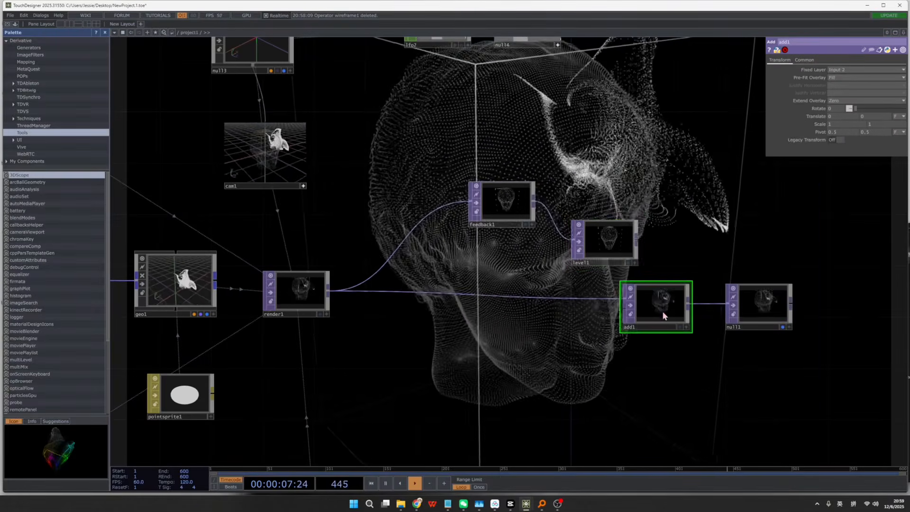
Step: Close the feedback loop by wiring level1 into add1 and setting the Target TOP of feedback1 to add1
mouse_move(638, 248)
left_mouse_down()
mouse_move(612, 297)
mouse_move(624, 310)
left_mouse_up()
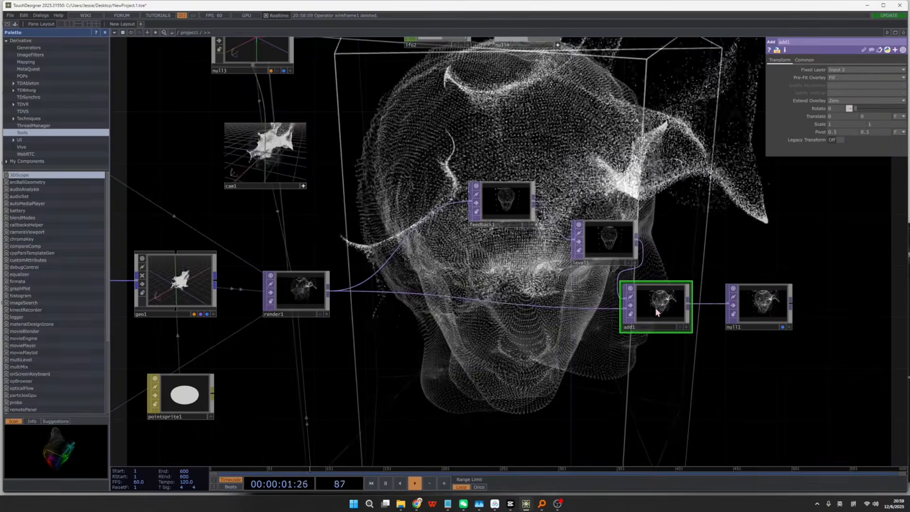
left_click_drag(493, 216, 454, 227)
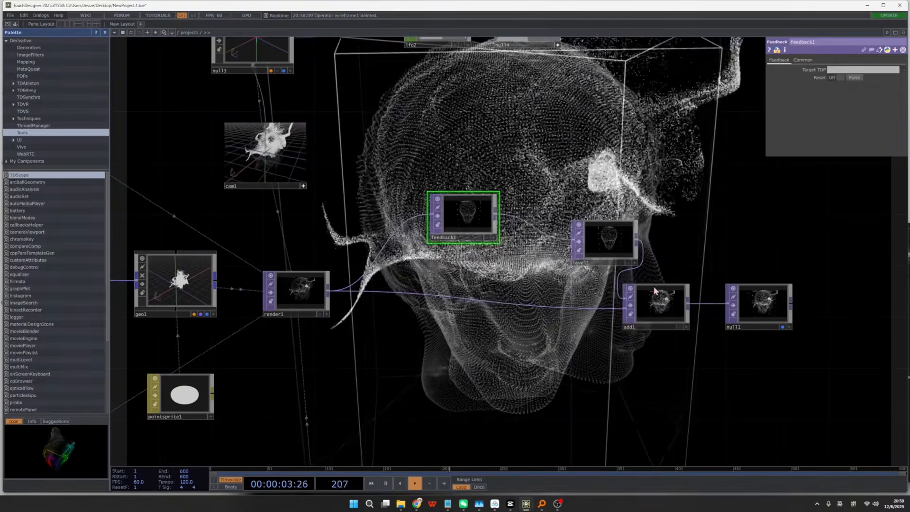
left_click_drag(846, 59, 845, 70)
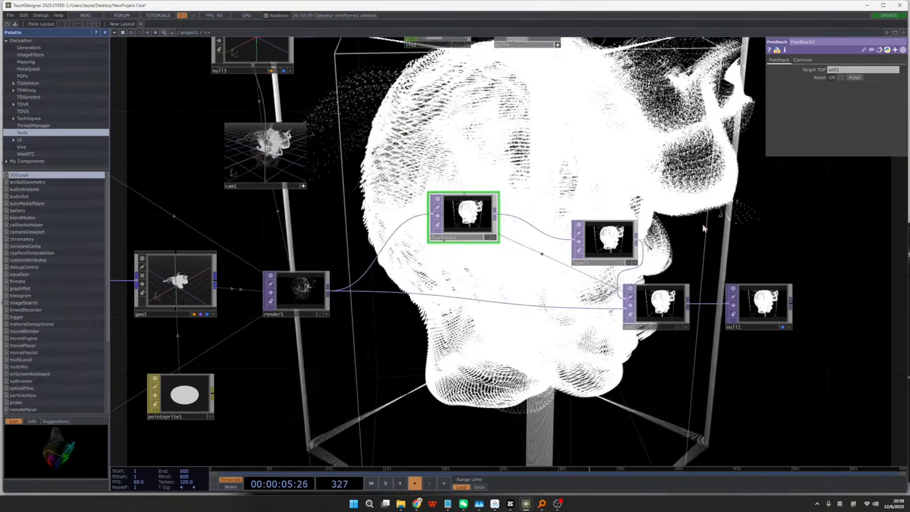
Step: Lower the opacity of the Level TOP level1 to 0.526 to weaken the feedback trails
left_click_drag(637, 243, 629, 229)
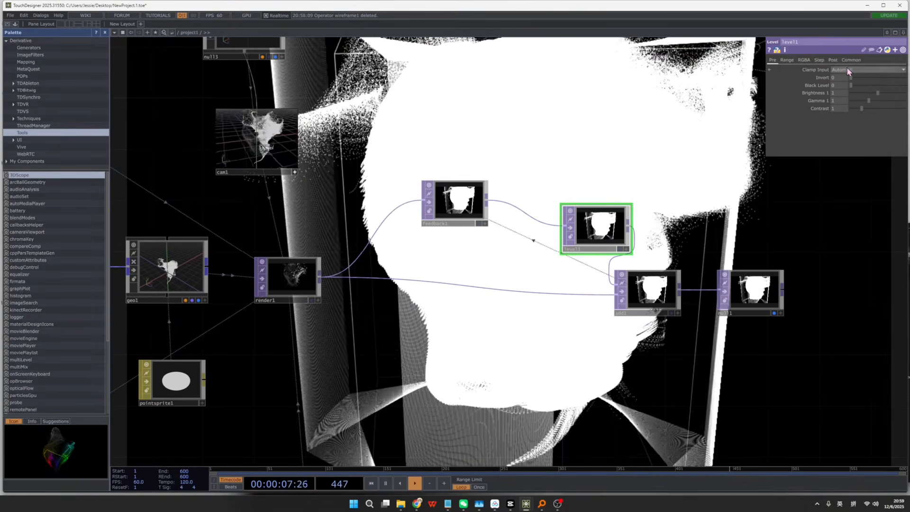
left_click_drag(904, 79, 885, 84)
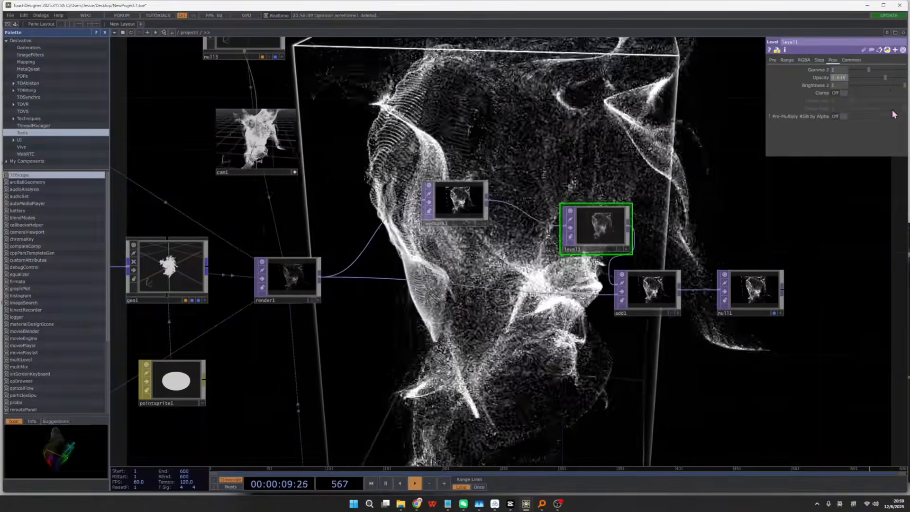
left_click_drag(885, 79, 774, 78)
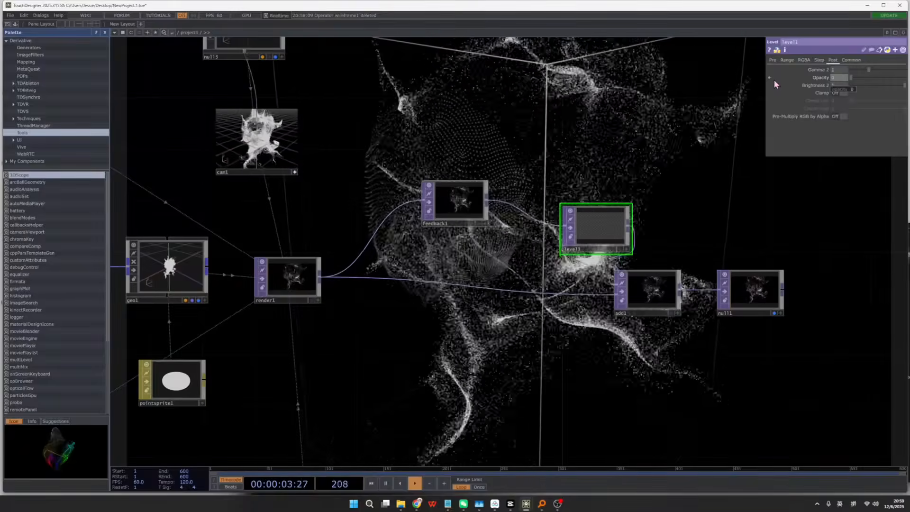
mouse_move(774, 79)
left_mouse_down()
mouse_move(809, 77)
mouse_move(764, 78)
mouse_move(823, 67)
mouse_move(785, 68)
left_mouse_up()
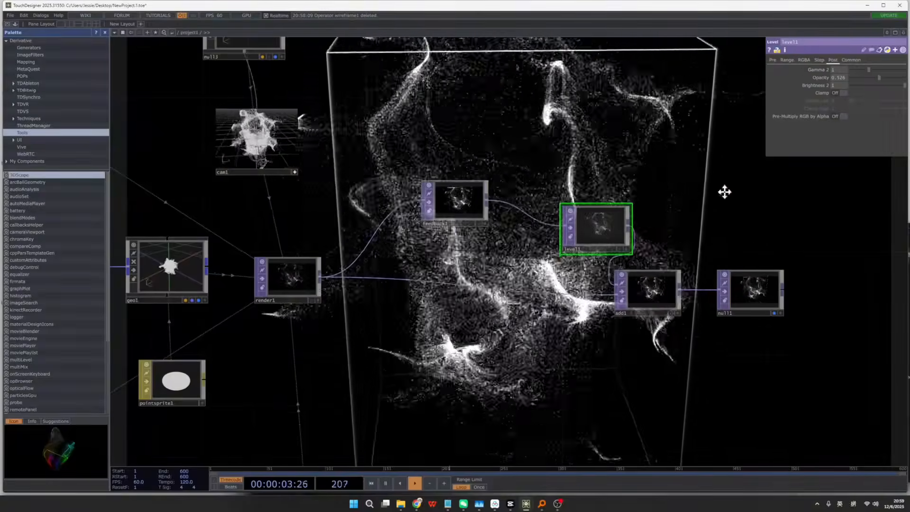
Step: Insert a Trail POP into the connection between null2 and geo1
scroll(755, 216, "down", 2)
left_click_drag(725, 191, 685, 236)
scroll(755, 216, "down", 2)
left_click_drag(332, 360, 723, 322)
scroll(710, 322, "down", 2)
left_click_drag(701, 256, 602, 269)
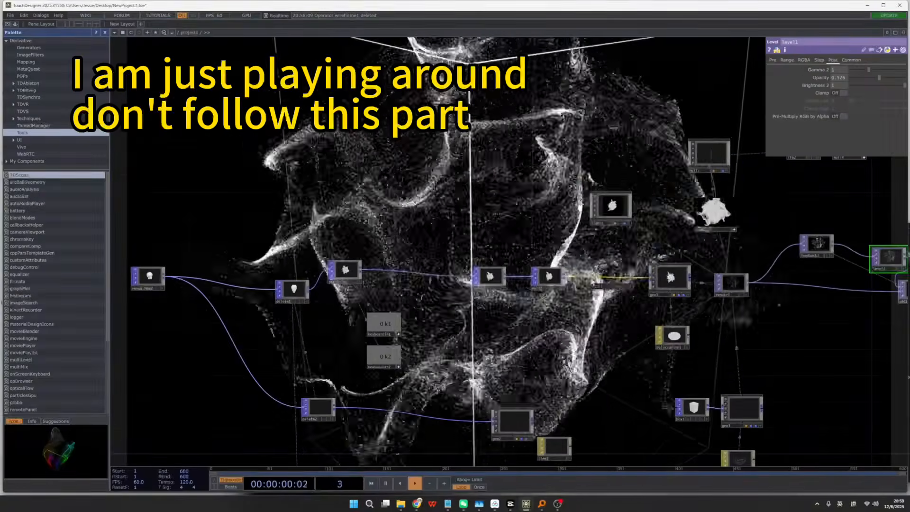
key("Tab")
left_click(610, 223)
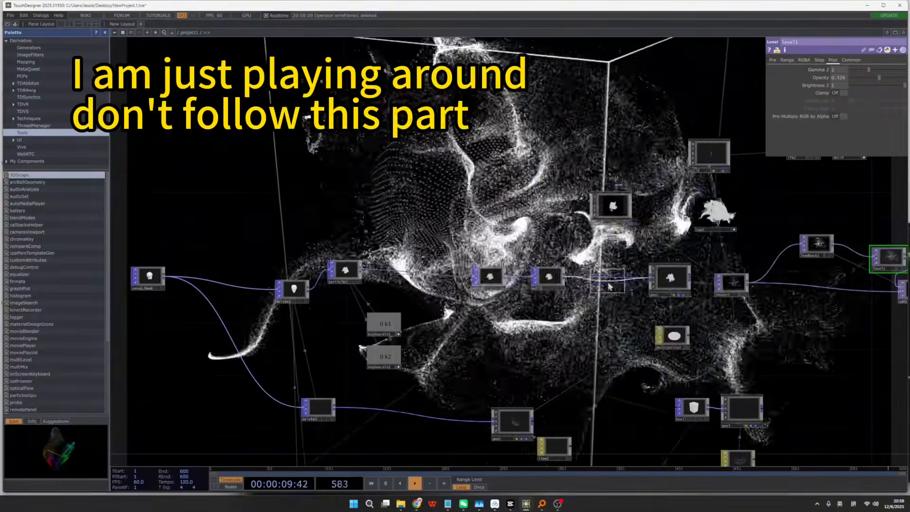
left_click(607, 276)
Step: Delete the feedback1, level1 and add1 TOPs between render1 and null1
left_click_drag(890, 316, 519, 336)
right_click_drag(556, 361, 397, 245)
key("Delete")
Step: Set the Trail Length of the Trail POP trail1 to 0.19 and its Trail Increment to 1.2
left_click_drag(455, 290, 703, 283)
left_click(485, 291)
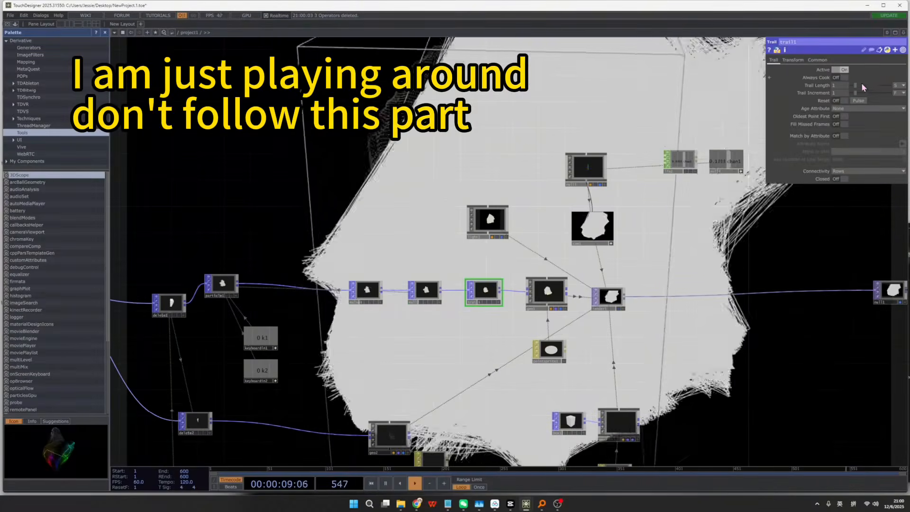
mouse_move(860, 84)
left_mouse_down()
mouse_move(848, 85)
mouse_move(856, 93)
left_mouse_up()
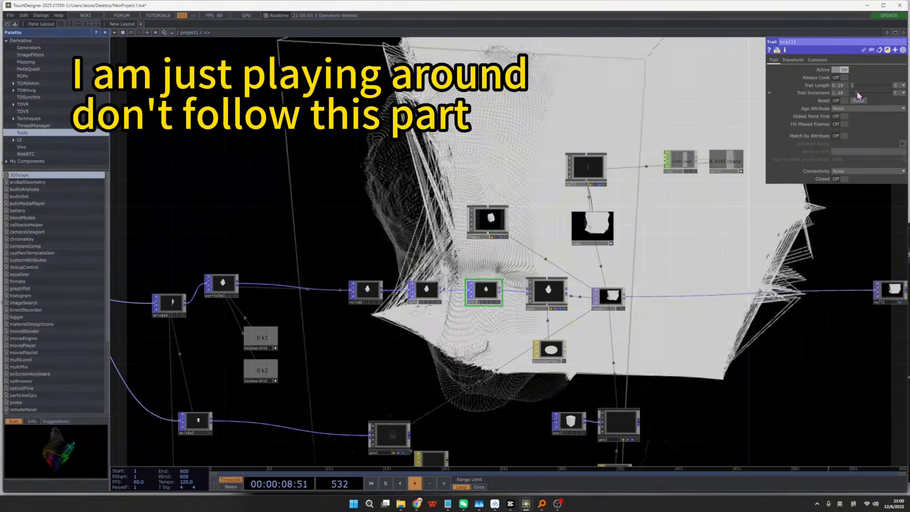
Step: Change the connectivity of the Trail POP trail1 to Point Primitives
left_click(858, 171)
left_click(854, 179)
left_click(854, 171)
left_click(857, 185)
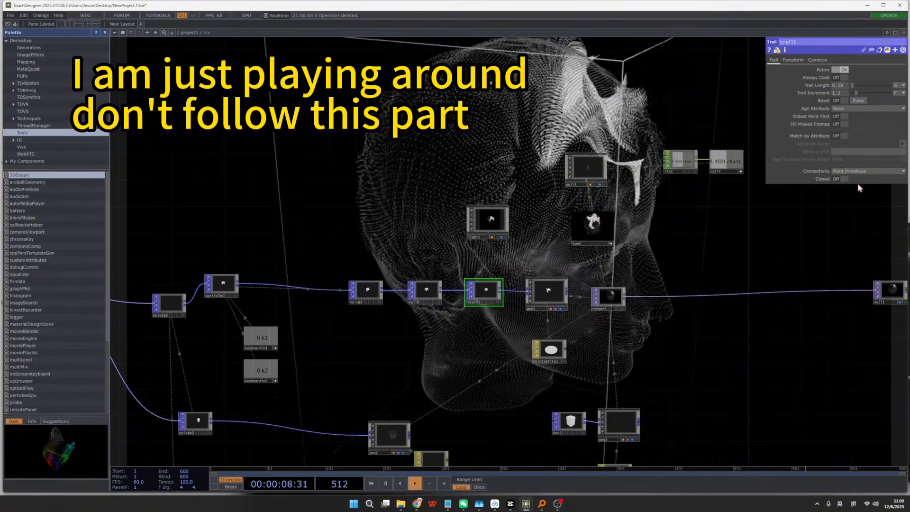
Step: Reselect Point Primitives as the connectivity of trail1, shorten its Trail Length and set its Trail Increment to 0.54
left_click(858, 172)
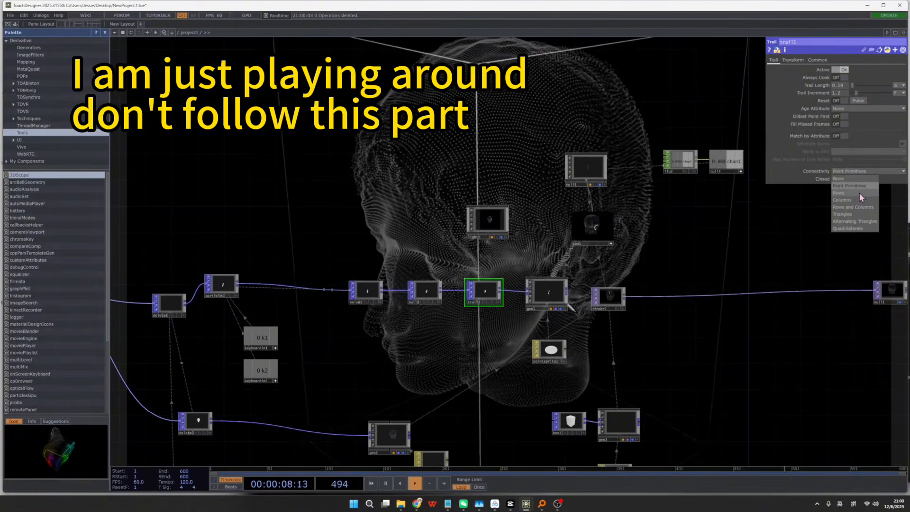
left_click(859, 186)
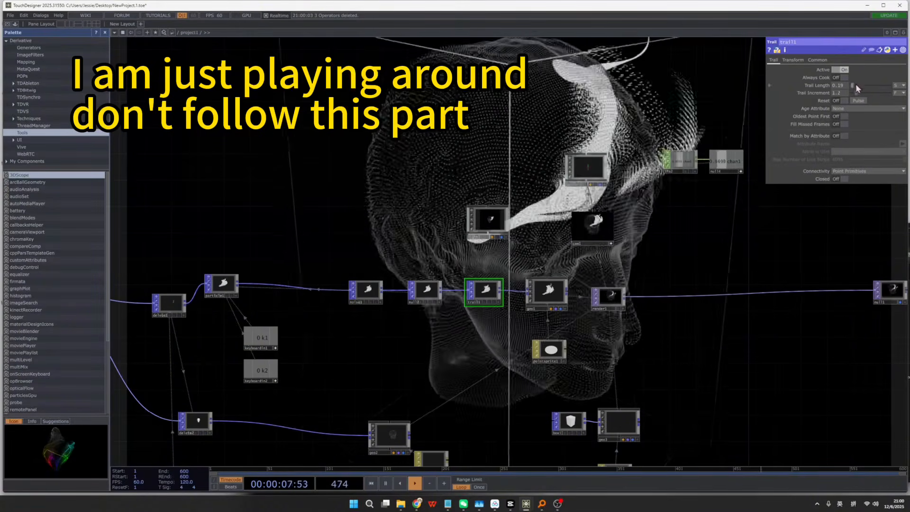
left_click_drag(860, 93, 849, 85)
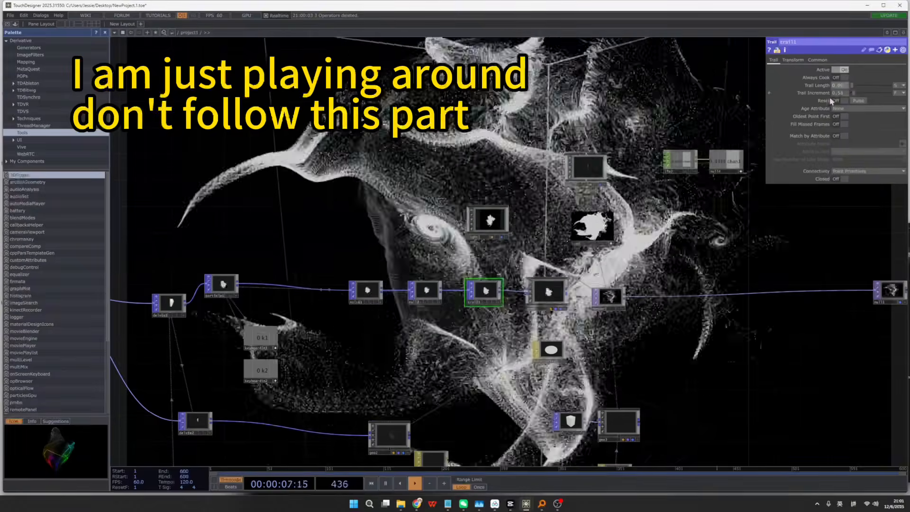
Step: Move null2 closer to noise1 and insert a Noise POP into the connection between null2 and trail1
left_click_drag(388, 246, 441, 246)
right_click_drag(391, 258, 503, 315)
left_click_drag(478, 289, 406, 284)
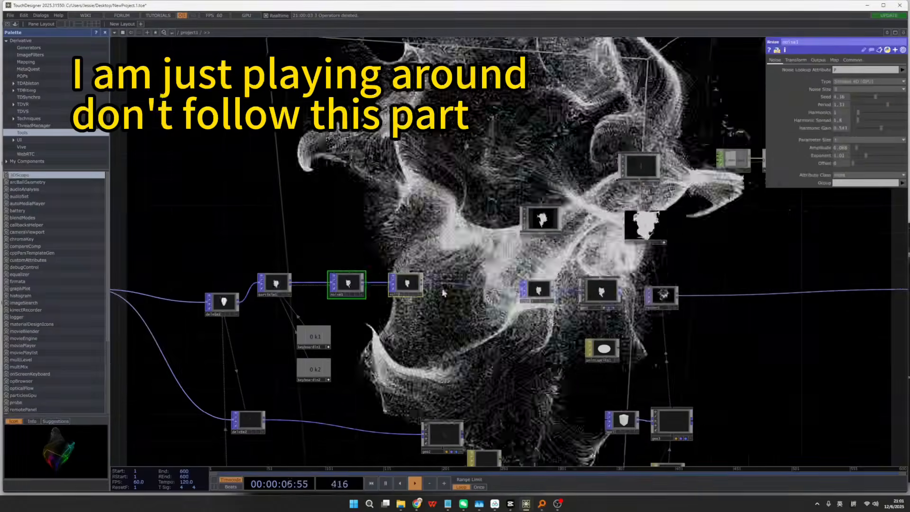
double_click(467, 278)
type("noise")
left_click(398, 357)
left_click(451, 315)
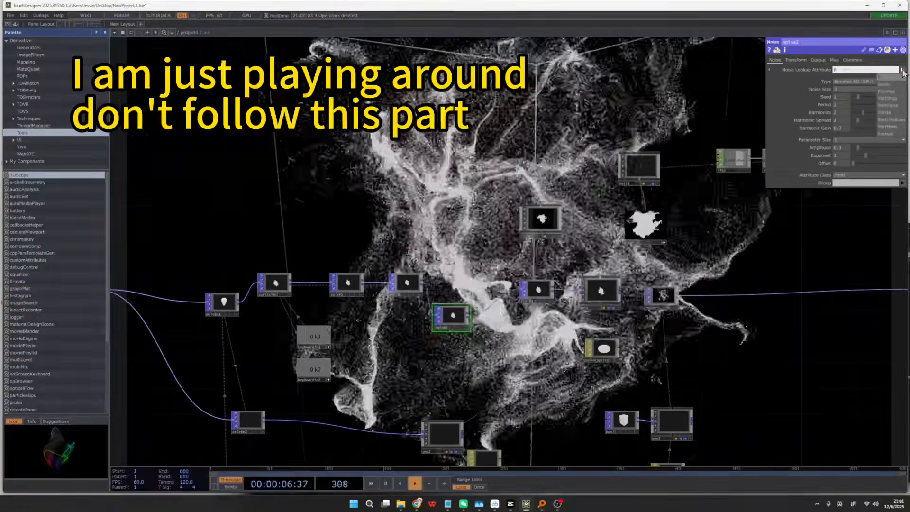
left_click(818, 60)
left_click(774, 60)
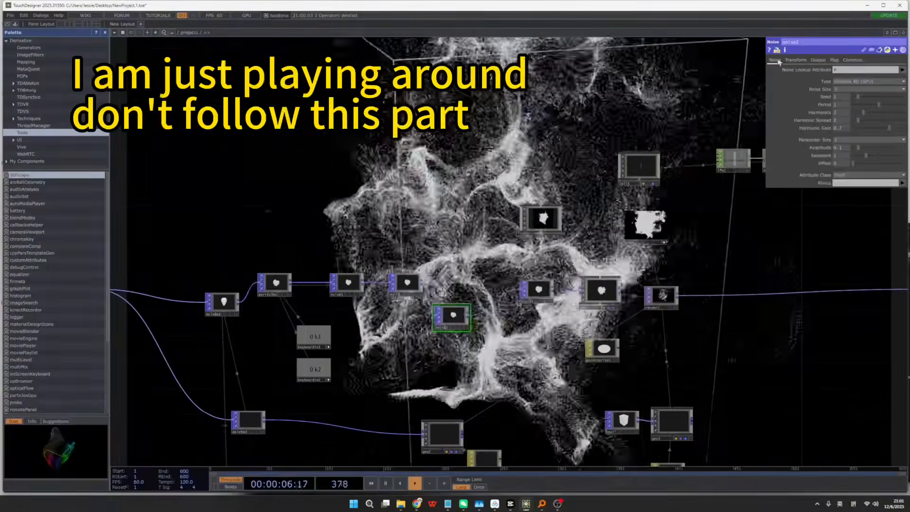
Step: Insert an Attribute POP between null2 and noise2 and have it create a Color attribute
right_click(428, 287)
left_click(433, 289)
type("att")
left_click(315, 222)
left_click(446, 250)
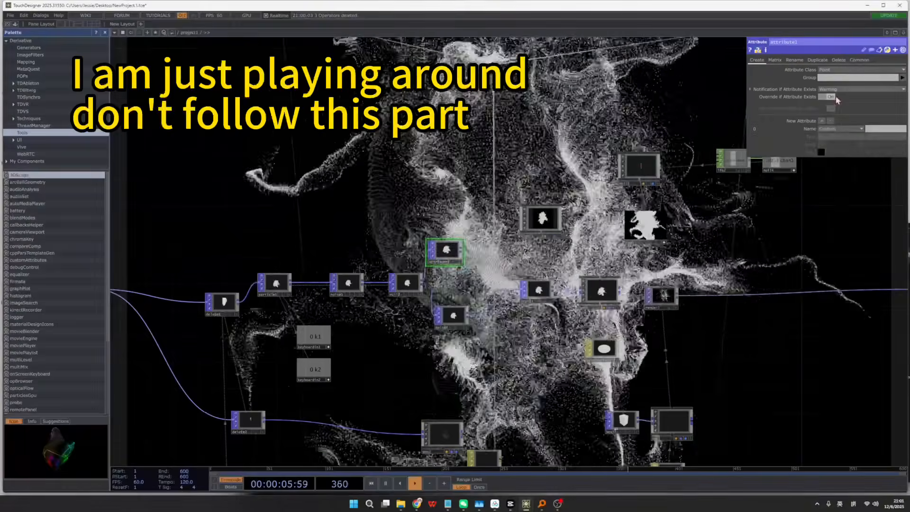
left_click(840, 129)
left_click(827, 151)
scroll(452, 253, "up", 3)
Step: Set the Noise Lookup Attribute of noise2 to Color, its Seed to 0.21 and its Period to 2
left_click(450, 339)
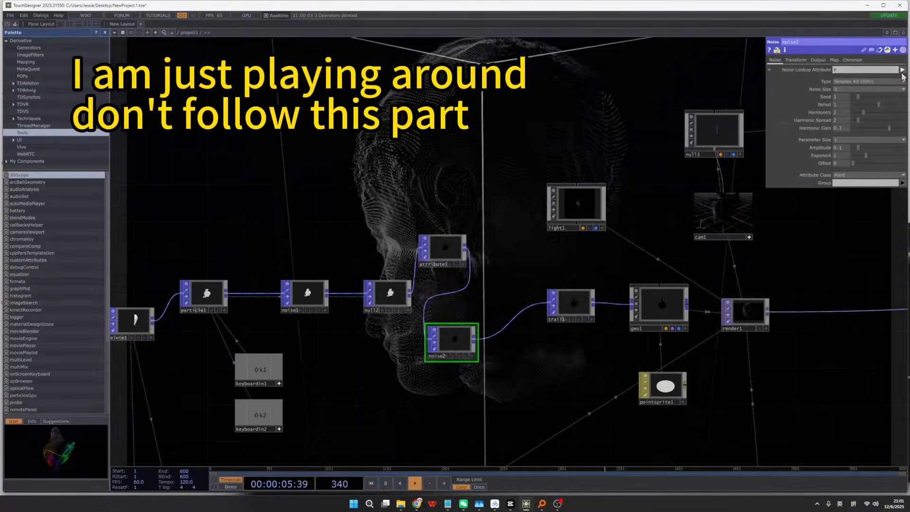
left_click(818, 60)
left_click(774, 60)
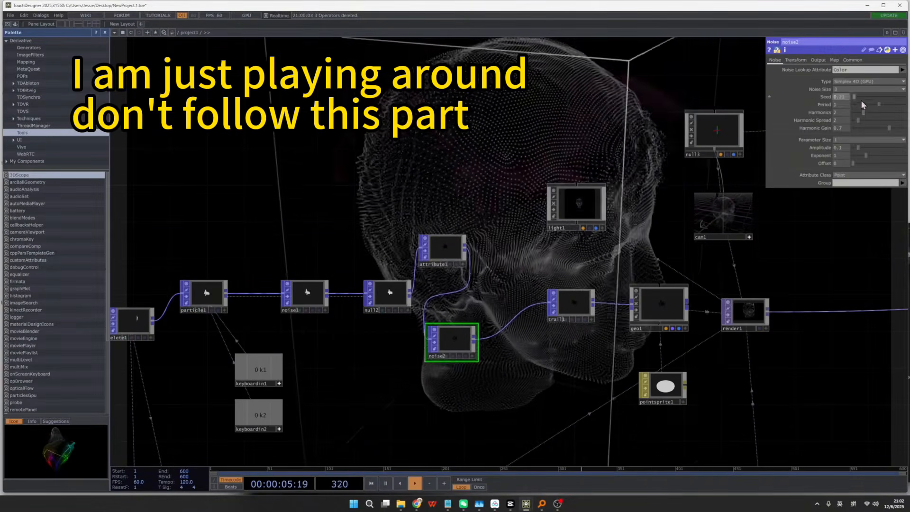
left_click_drag(866, 109, 908, 109)
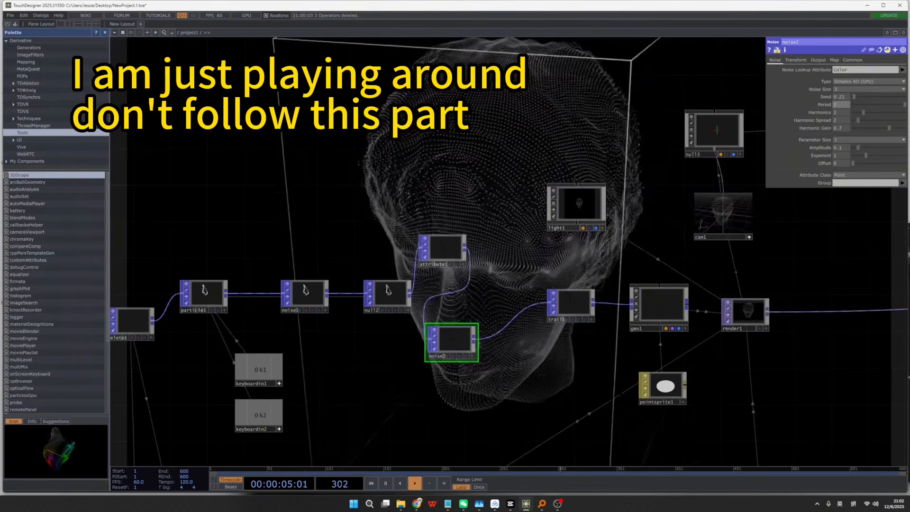
Step: Tune noise2 to Seed 2.34, Period 1.18, Harmonics 7, Harmonic Gain 0.562, Amplitude 0.336 and Exponent 0.98, and adjust its Harmonic Spread
left_click_drag(355, 369, 569, 328)
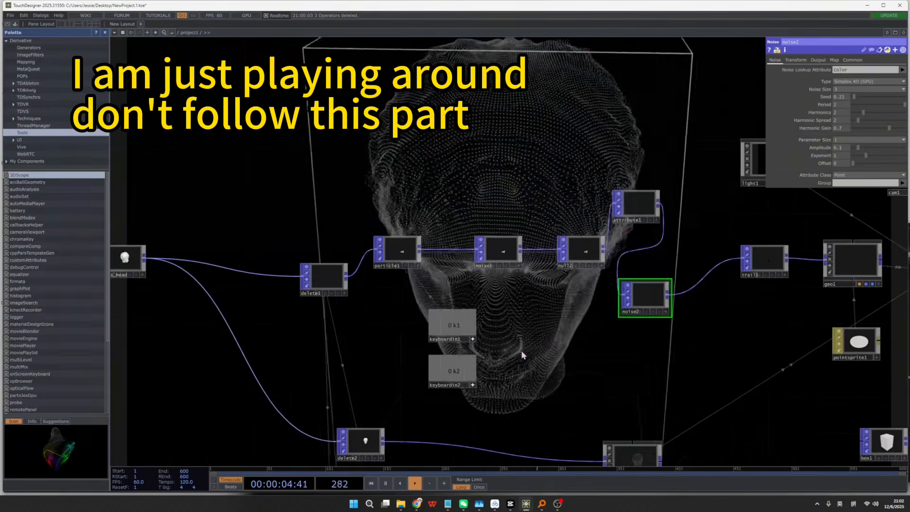
left_click_drag(521, 350, 509, 284)
scroll(353, 372, "up", 10)
scroll(352, 375, "down", 5)
left_click_drag(806, 275, 284, 441)
scroll(285, 440, "down", 3)
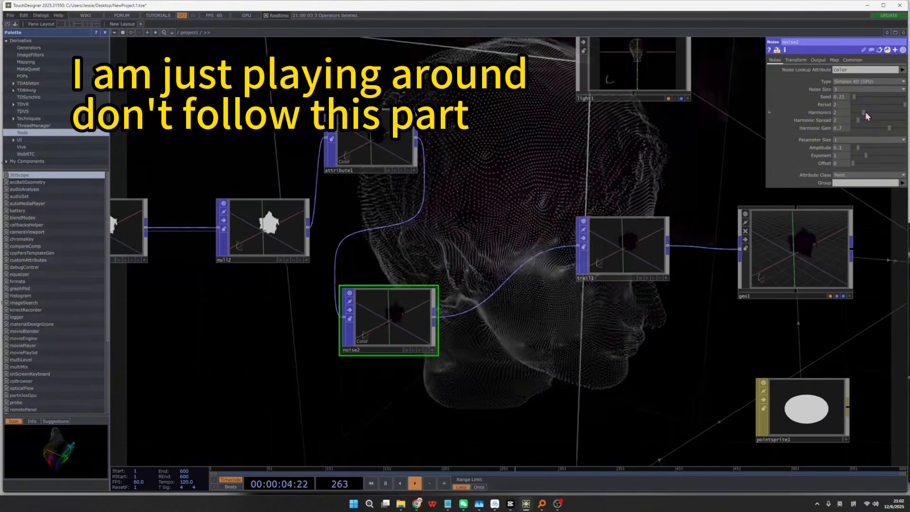
left_click_drag(865, 113, 887, 105)
mouse_move(859, 148)
left_mouse_down()
mouse_move(876, 147)
mouse_move(860, 156)
left_mouse_up()
mouse_move(876, 148)
left_mouse_down()
mouse_move(905, 145)
mouse_move(870, 147)
left_mouse_up()
left_click_drag(870, 106, 881, 105)
left_click_drag(890, 97, 882, 127)
left_click(862, 141)
left_click(849, 141)
middle_click(860, 155)
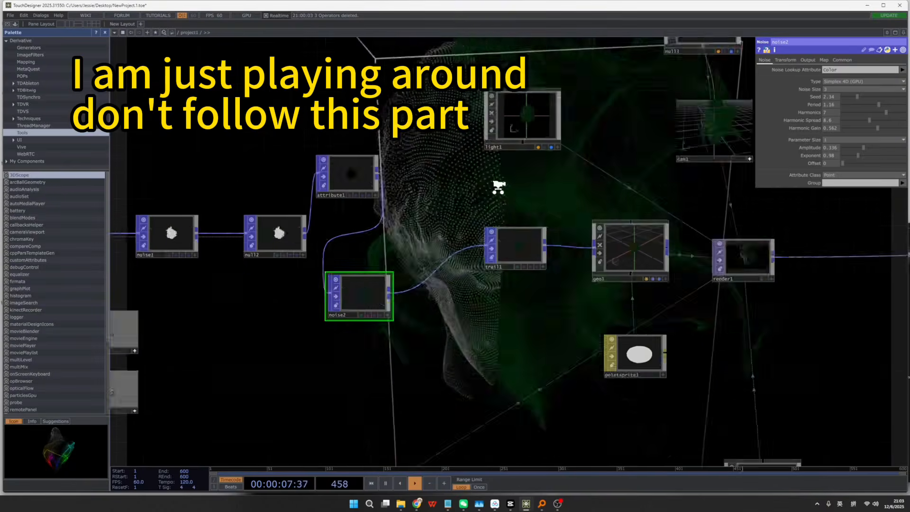
scroll(498, 186, "down", 7)
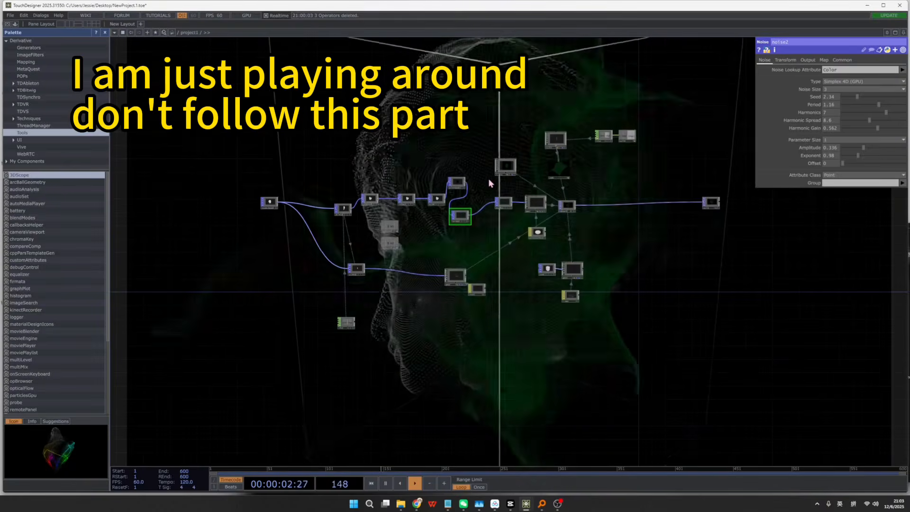
scroll(392, 226, "up", 7)
key("1")
left_click_drag(392, 226, 775, 317)
key("Tab")
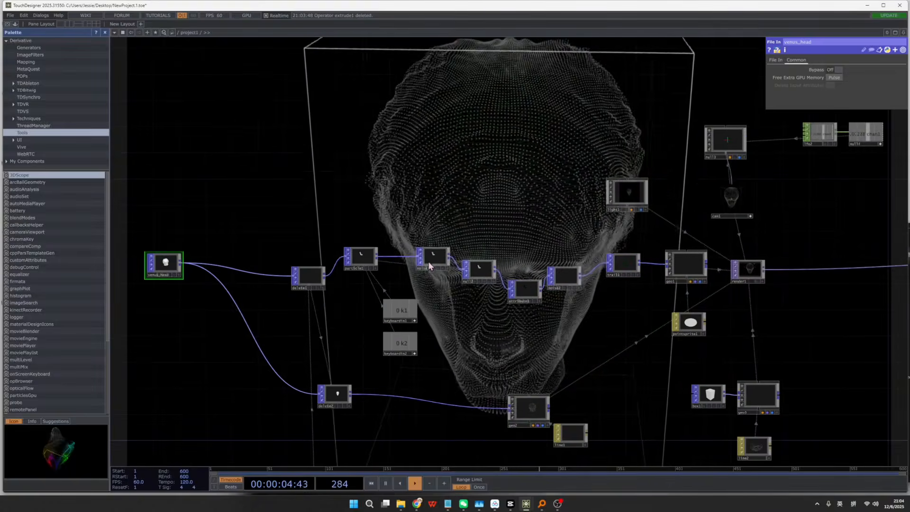
Step: Line up noise1, null2, attribute1 and noise2 in a tidy row between particle1 and trail1
left_click_drag(428, 265, 415, 272)
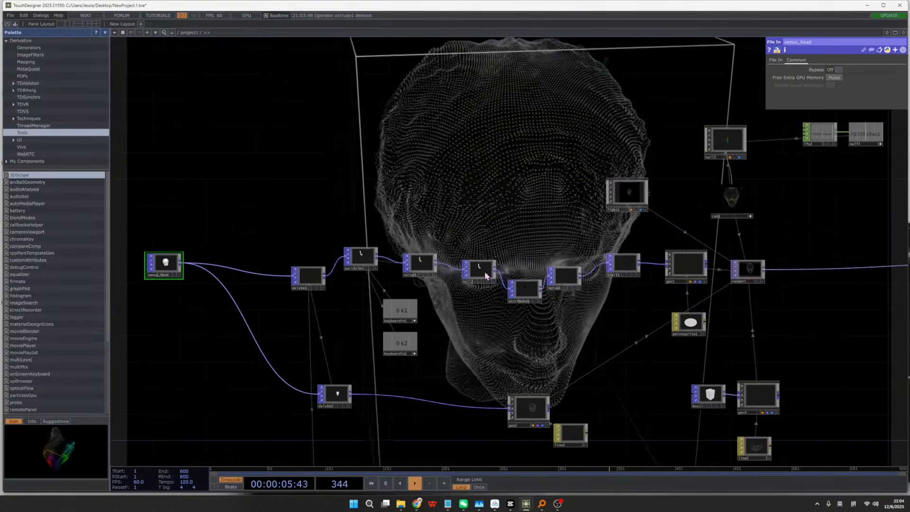
left_click_drag(493, 275, 480, 269)
left_click_drag(525, 289, 525, 270)
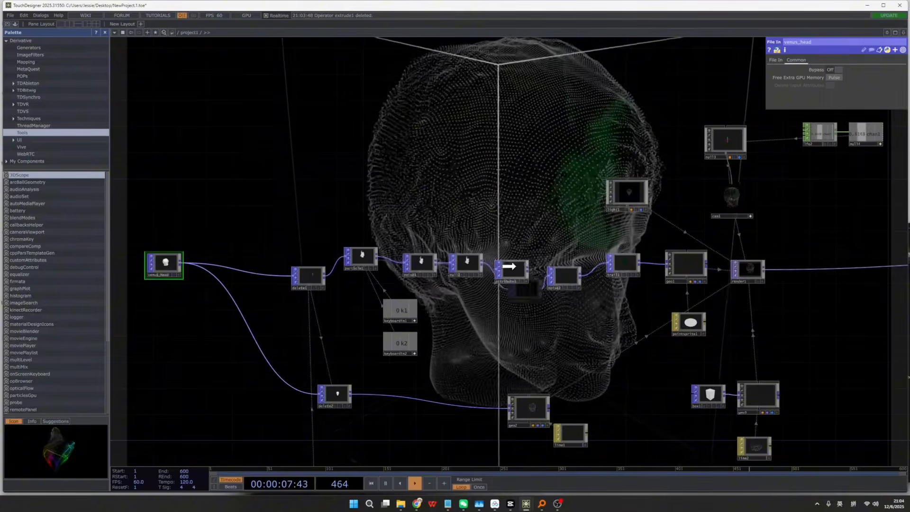
left_click_drag(580, 294, 602, 288)
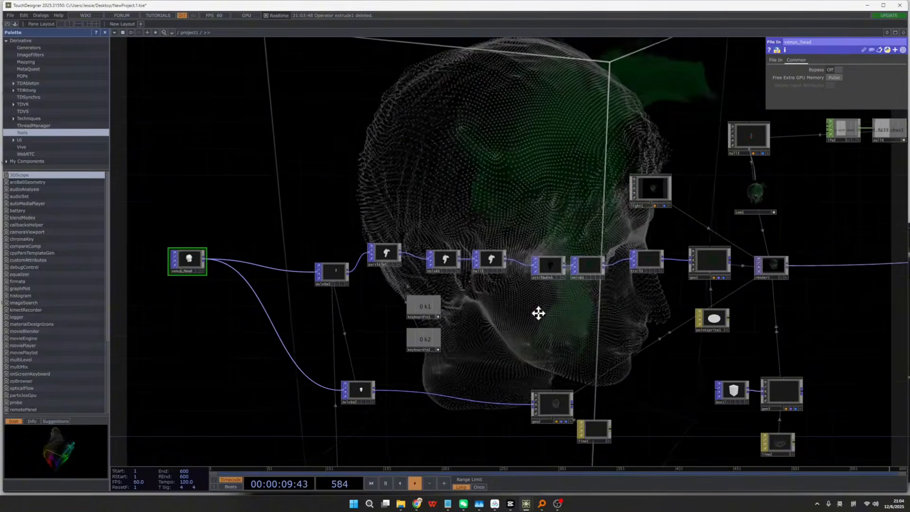
left_click_drag(539, 313, 521, 307)
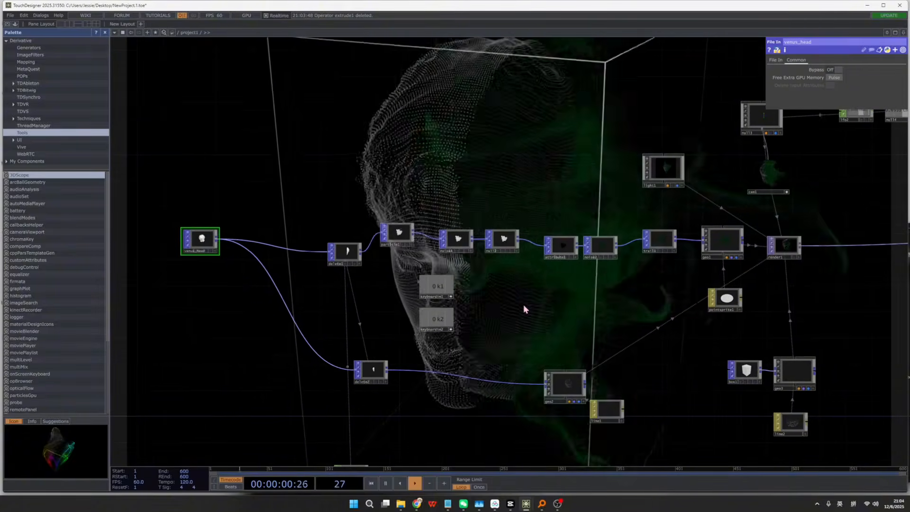